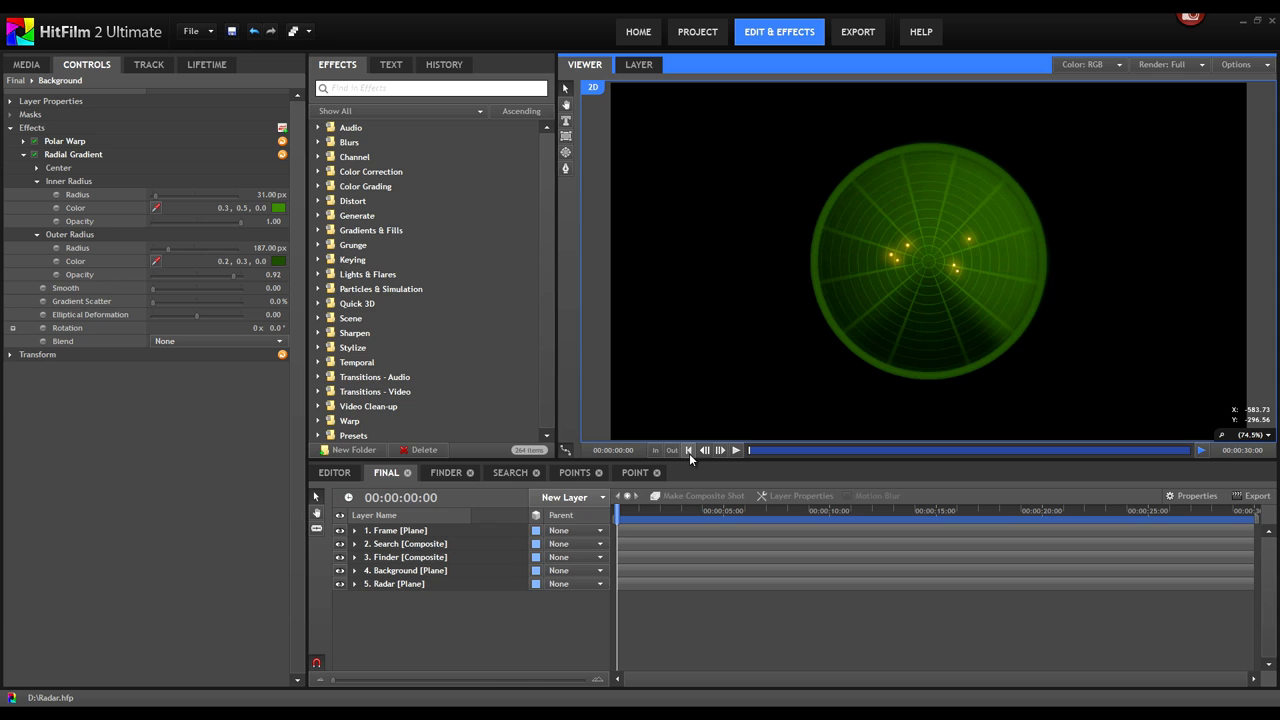
Preview the finished Final composite, with the sweep revealing yellow blips
click(736, 450)
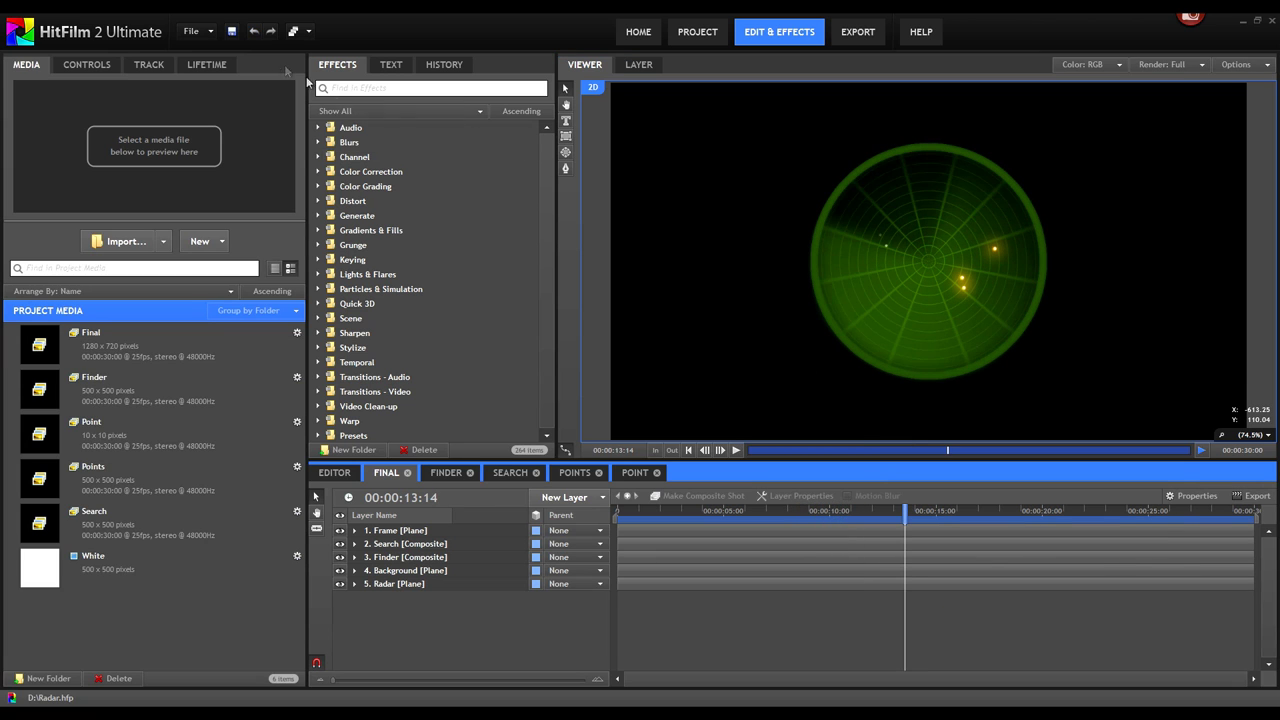
click(190, 31)
Start a new 720p project and create a 1280×720 composite shot named Final
click(208, 88)
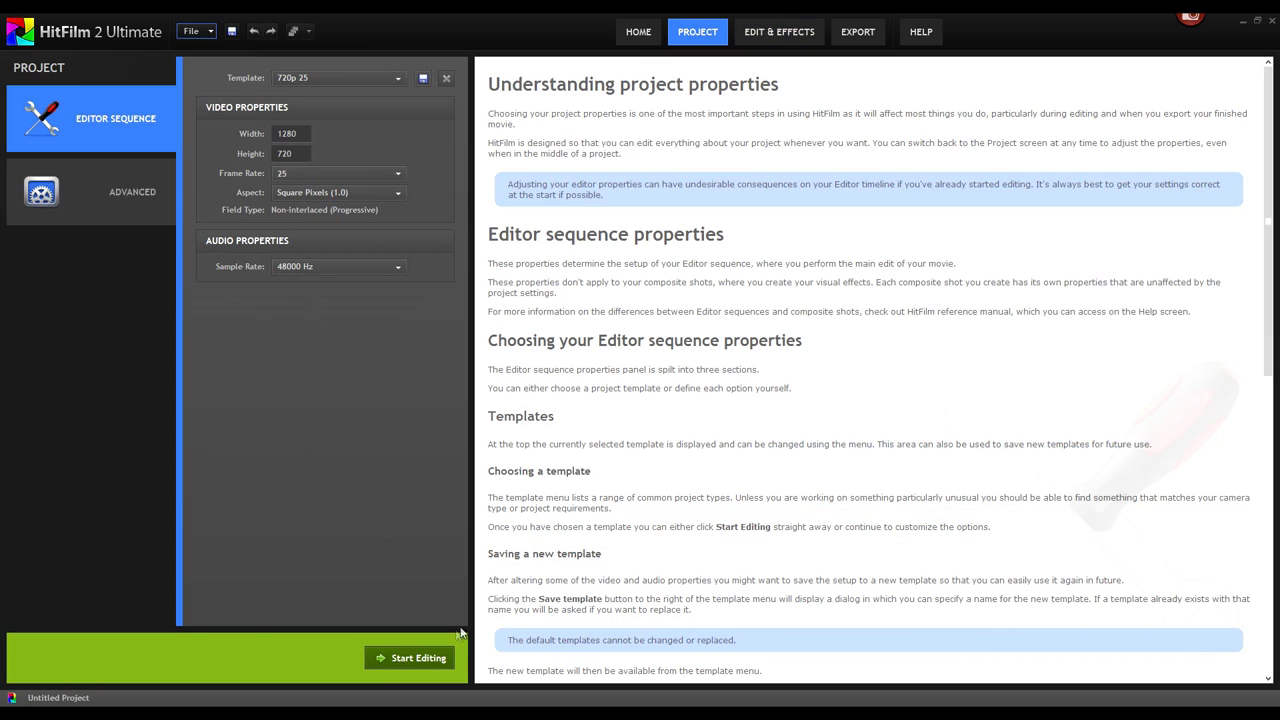
click(415, 660)
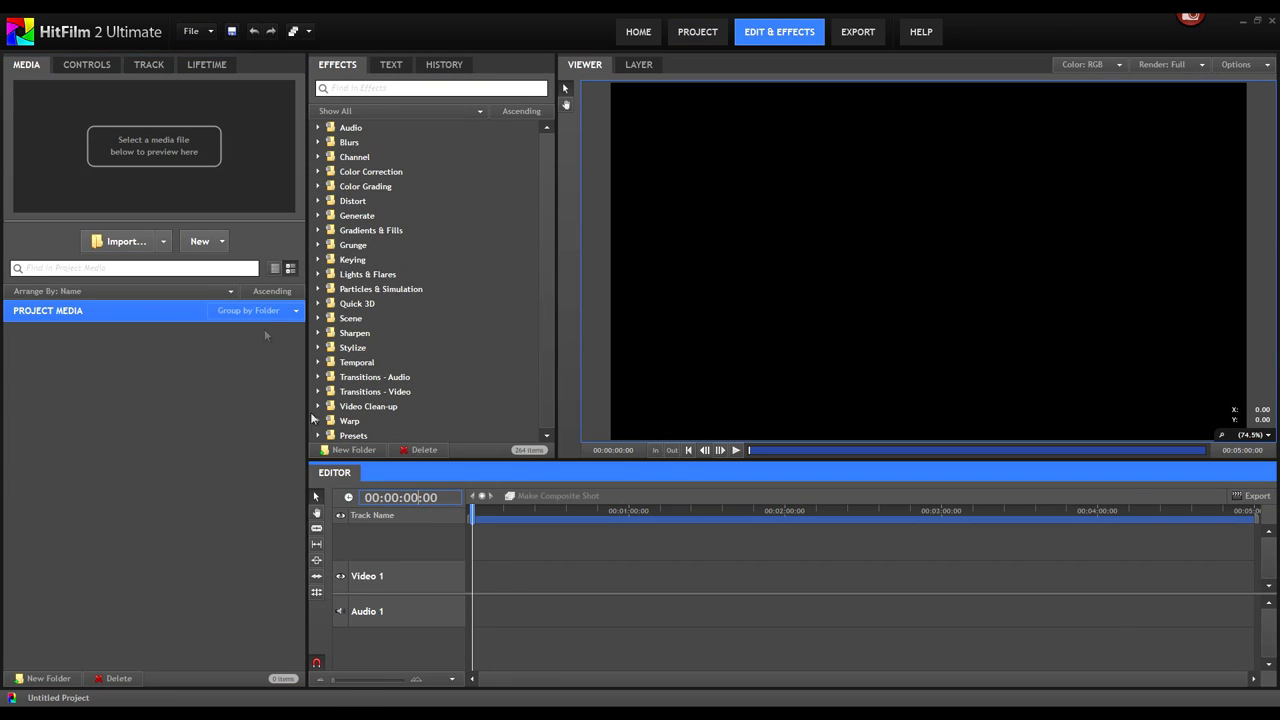
click(200, 241)
click(334, 274)
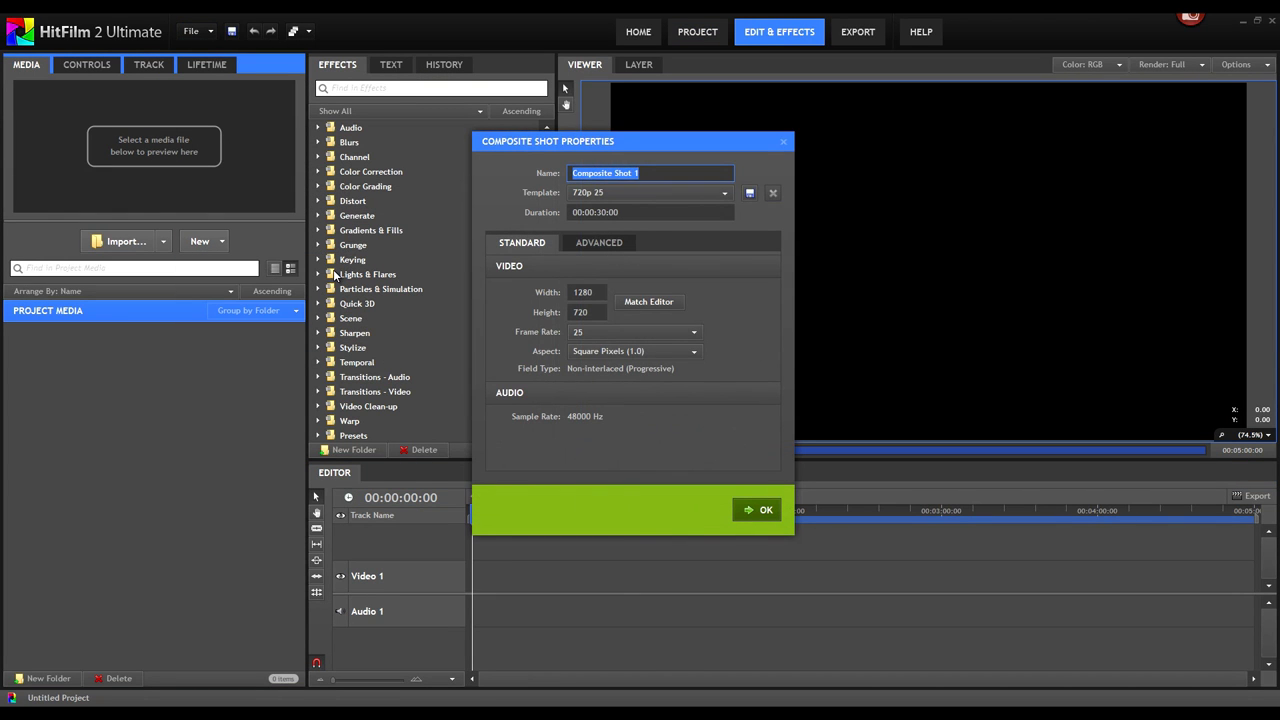
text(Final)
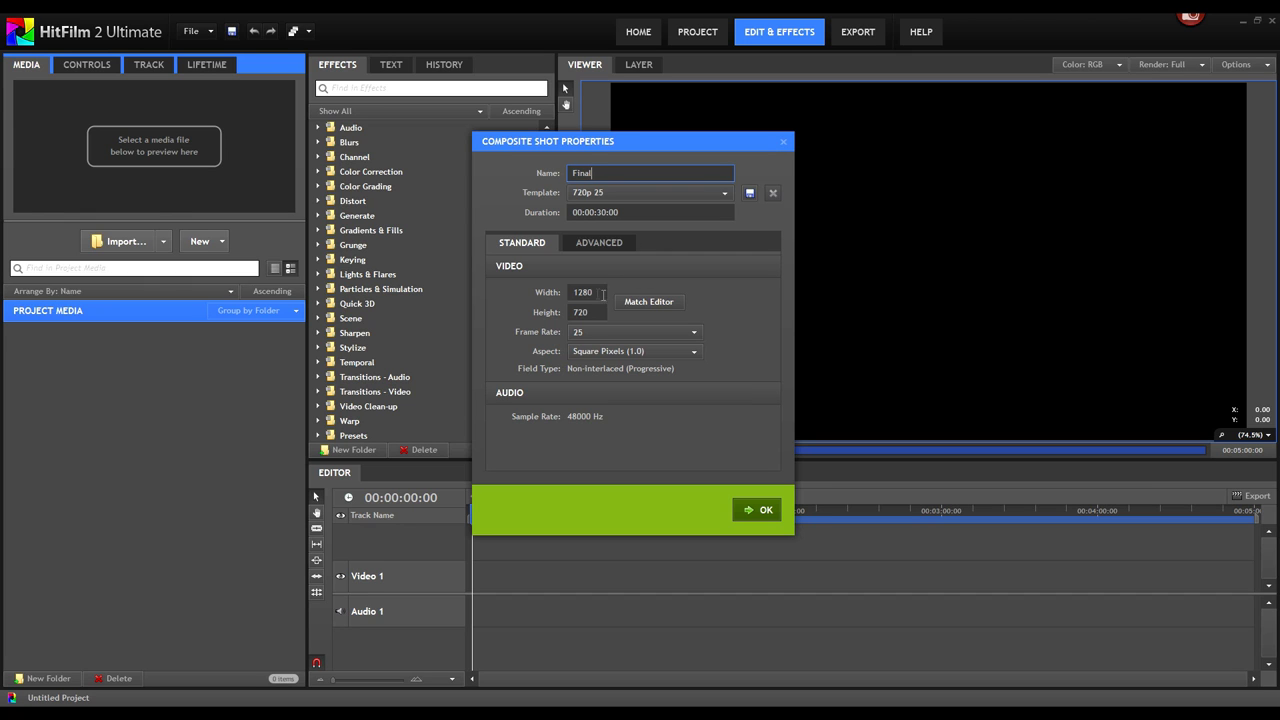
click(763, 510)
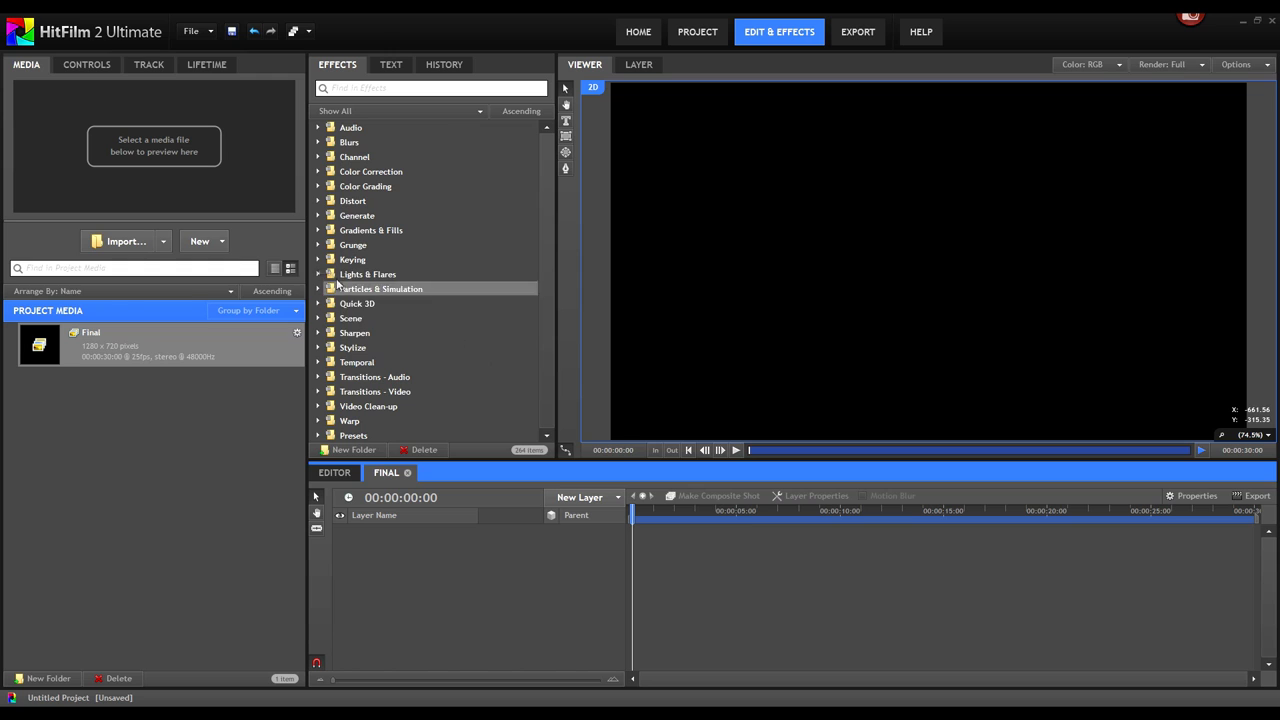
Create a second composite shot named Radar sized 500×500
click(212, 248)
click(300, 266)
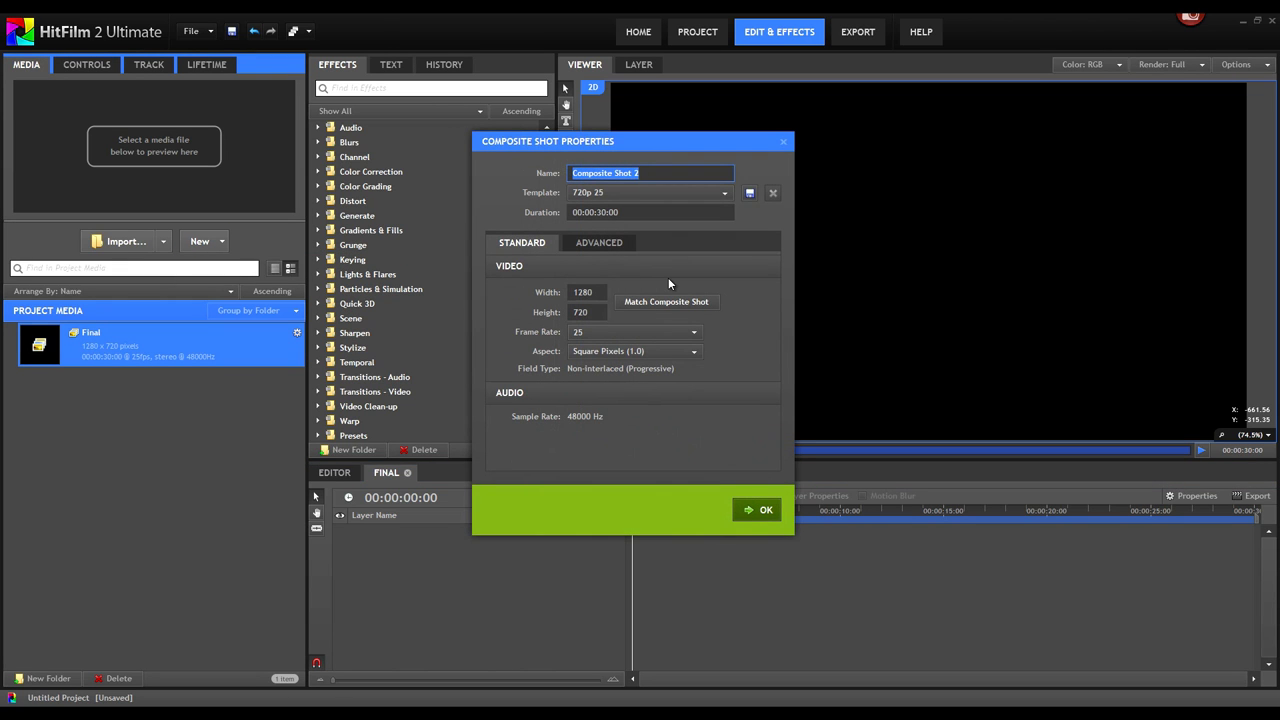
text(Rda)
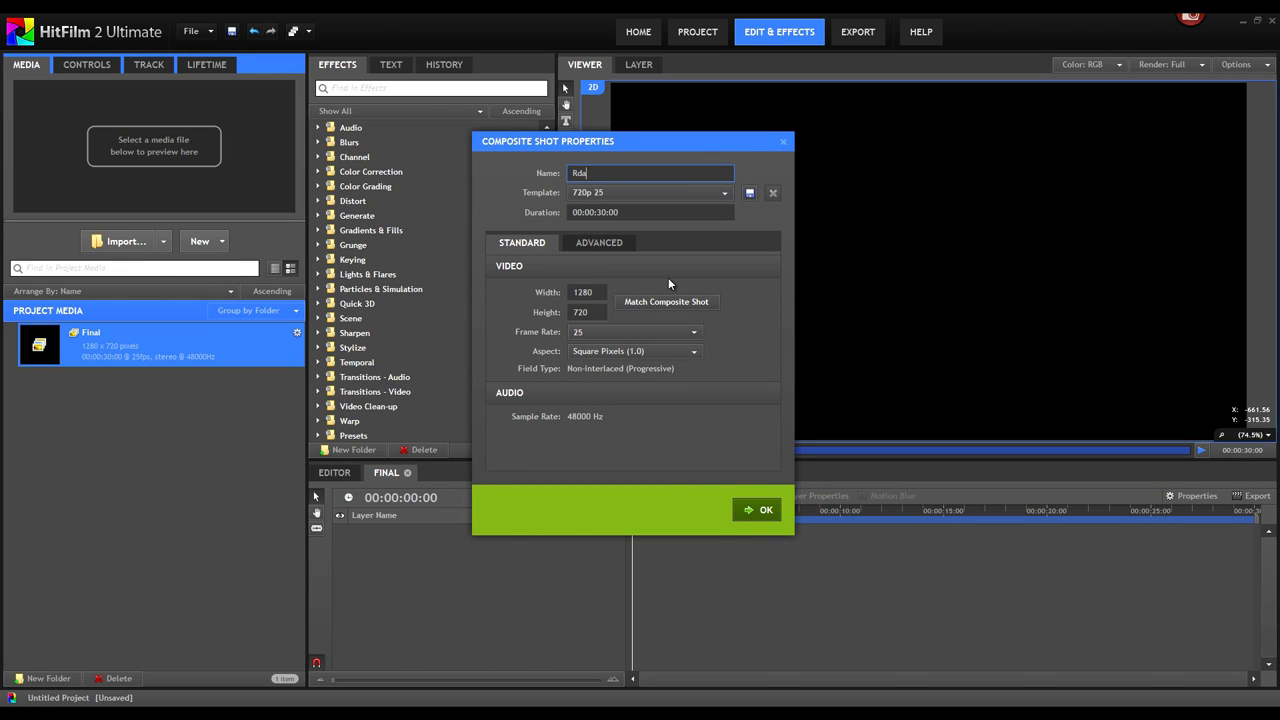
key(BackSpace)
key(BackSpace)
text(adar)
drag(609, 289, 526, 287)
text(500)
key(Tab)
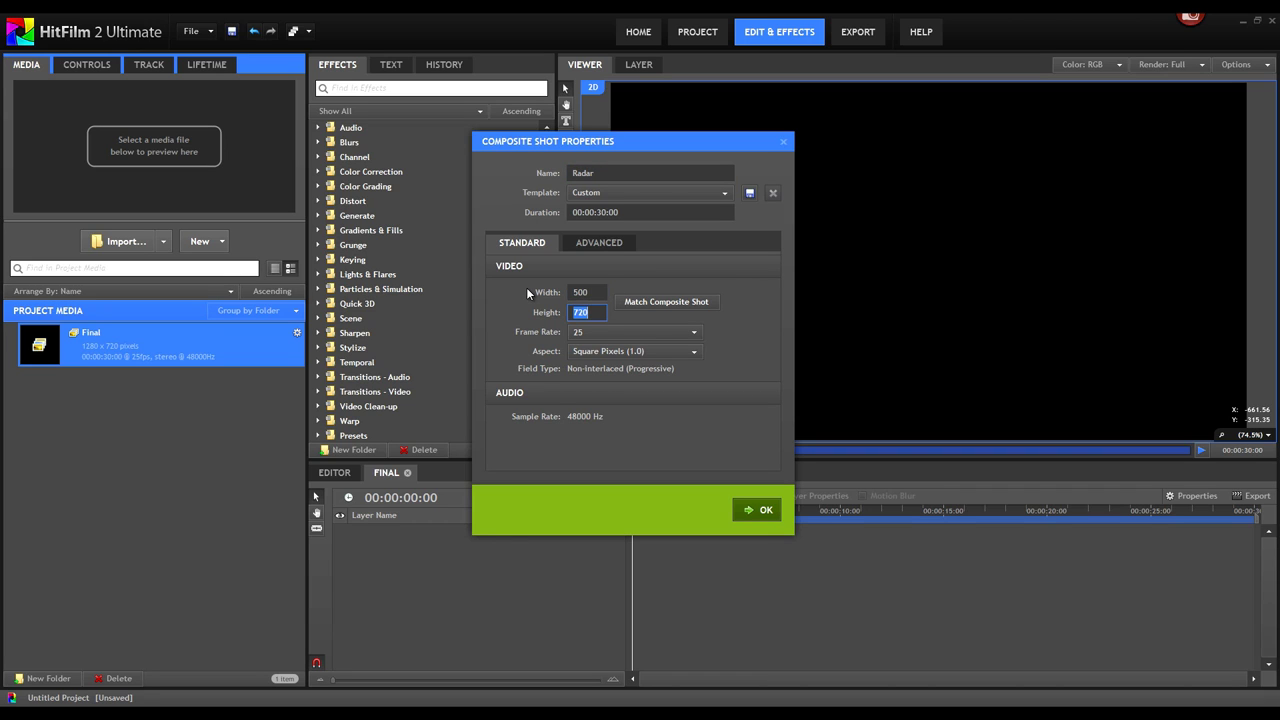
text(500)
click(750, 509)
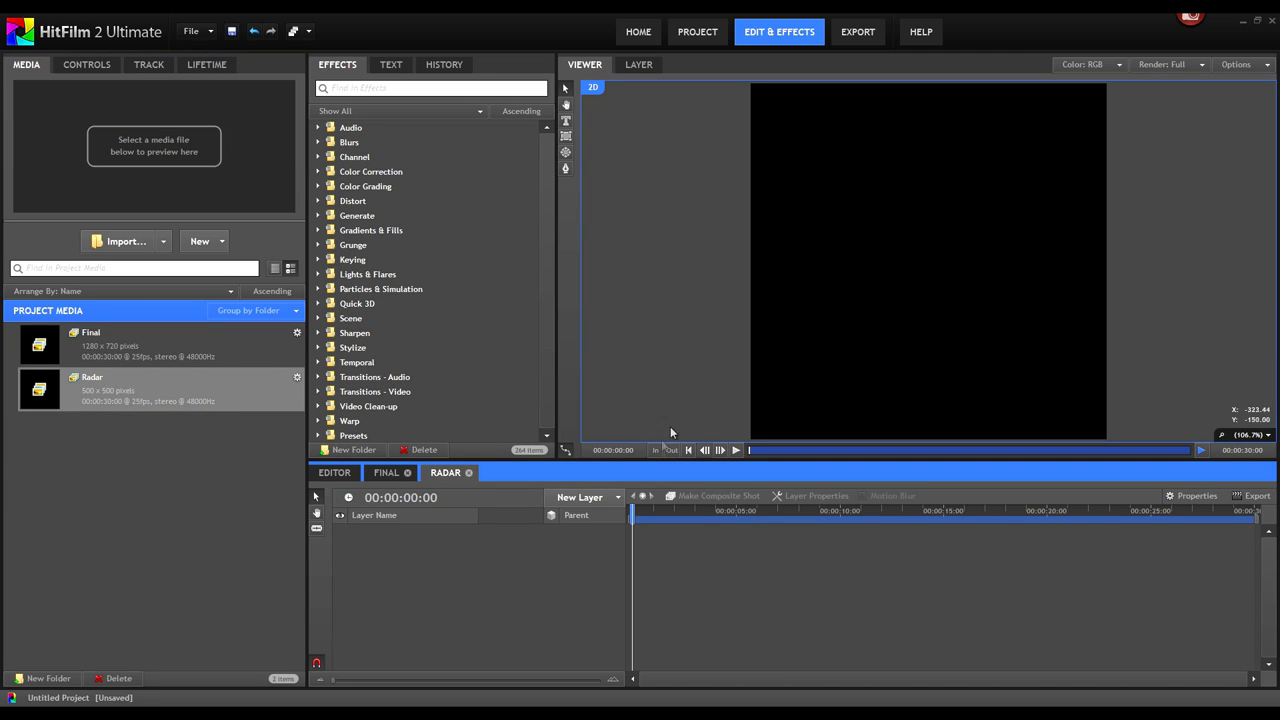
click(580, 497)
Add a green plane layer named Green to the Radar composite
click(621, 310)
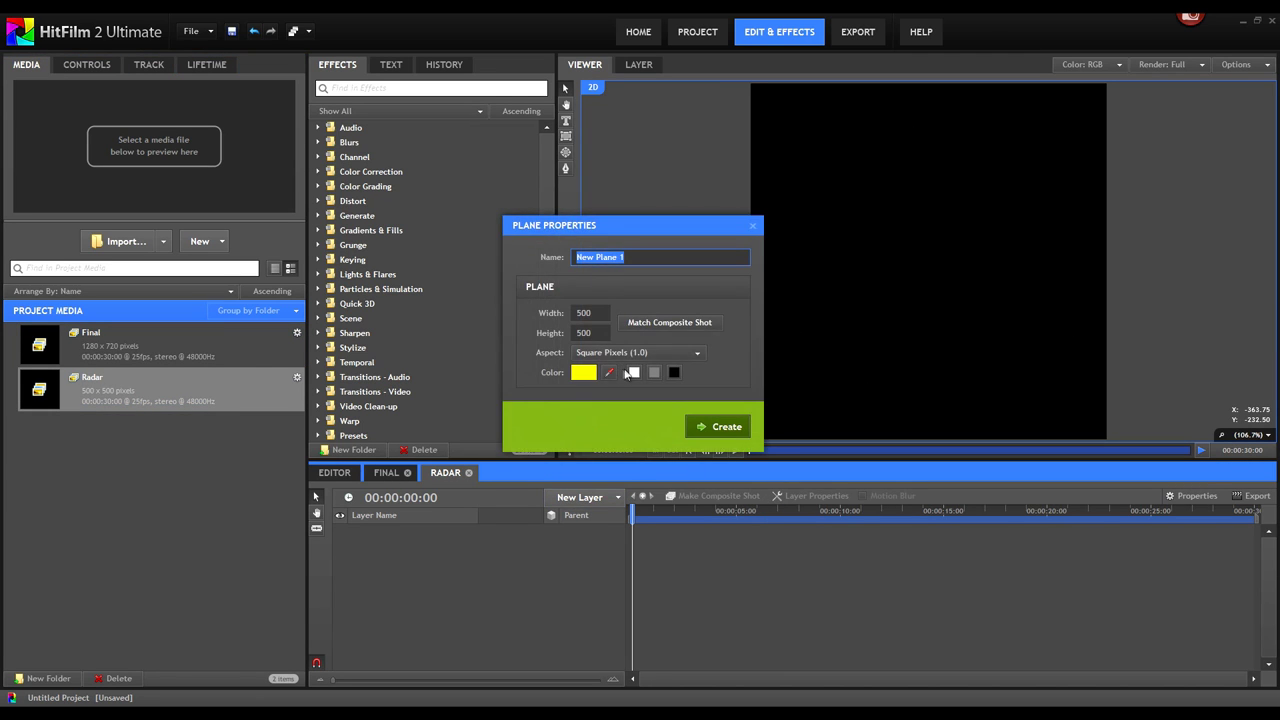
click(590, 373)
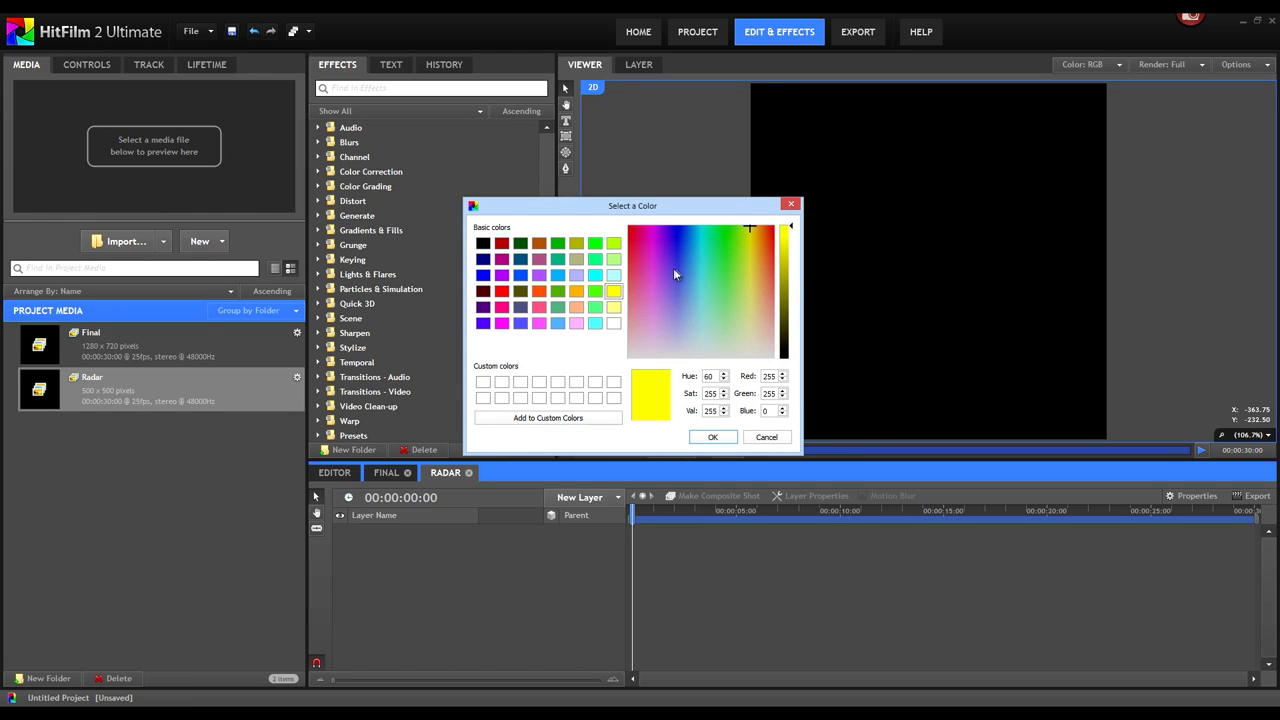
drag(709, 274, 714, 277)
click(712, 437)
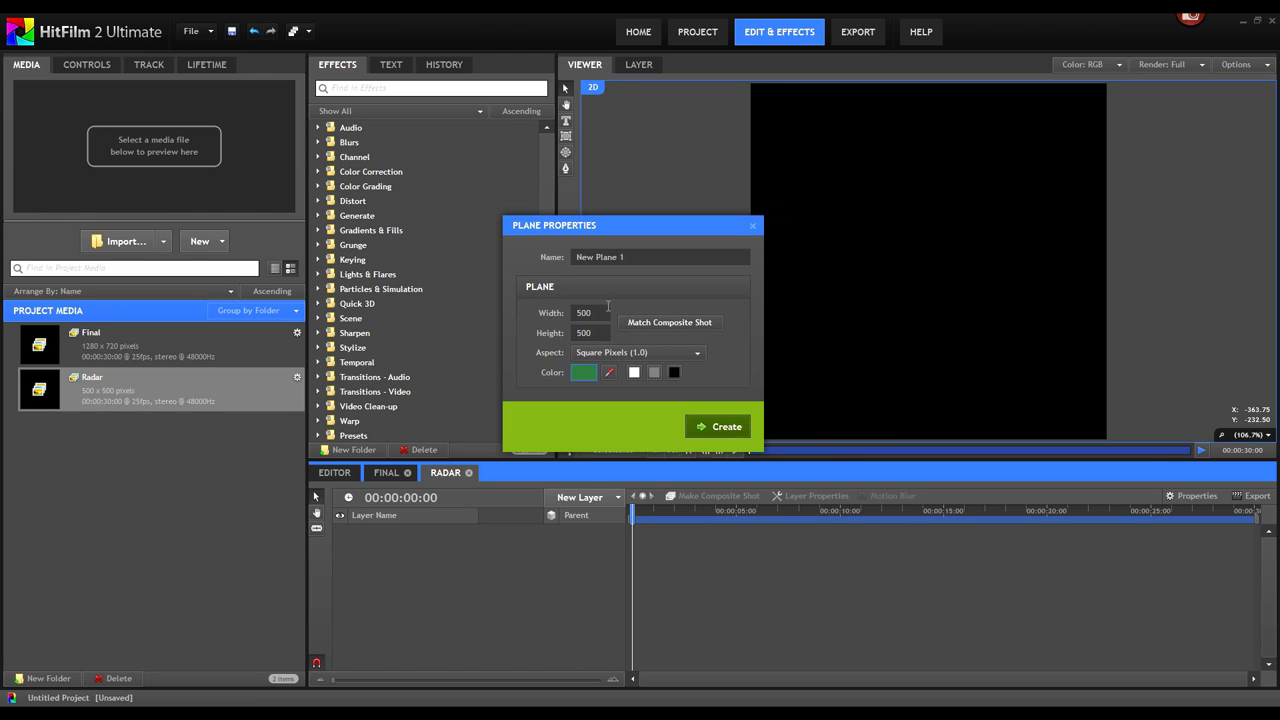
click(643, 258)
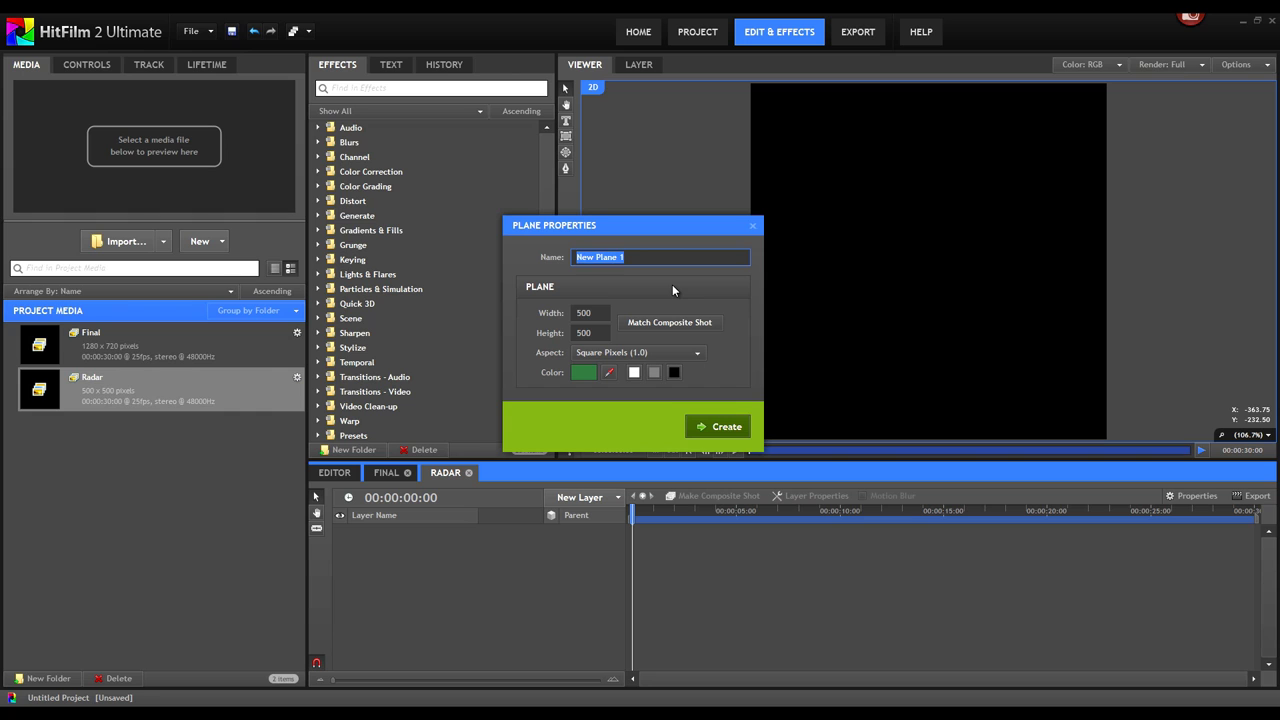
text(Green)
click(718, 427)
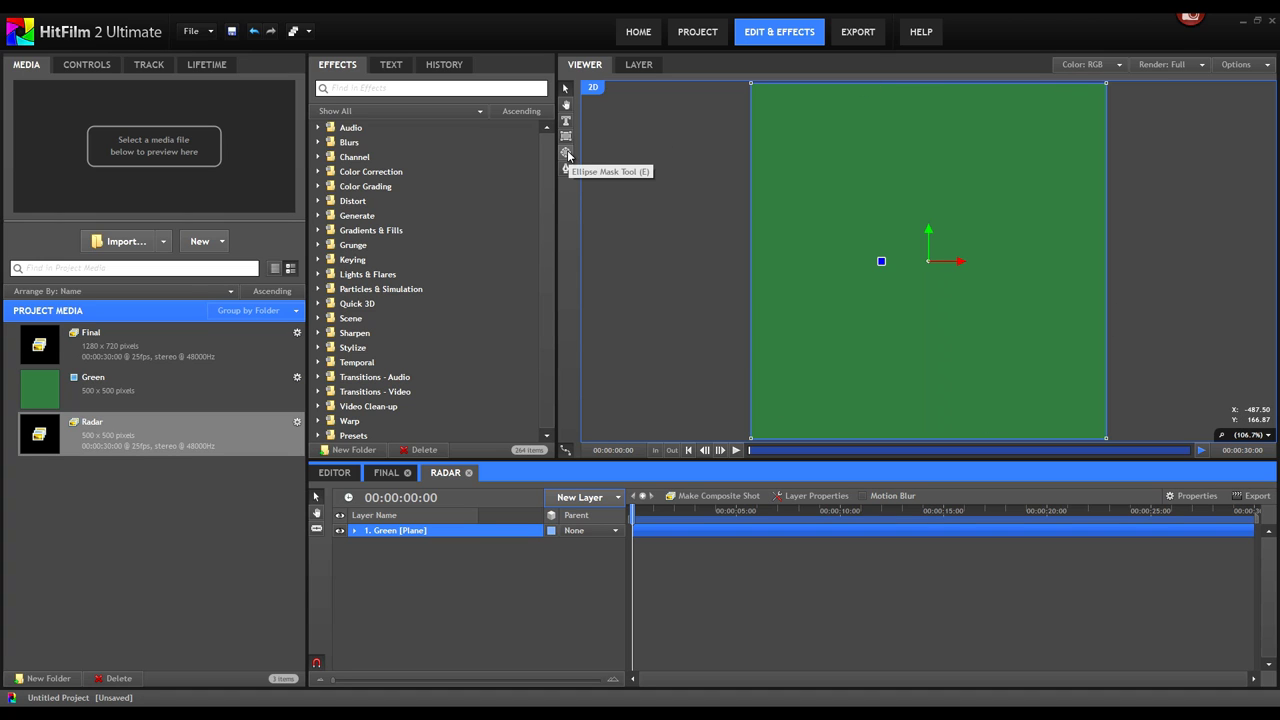
Apply Polar Warp to the Green plane and set End Radius to 214
click(428, 85)
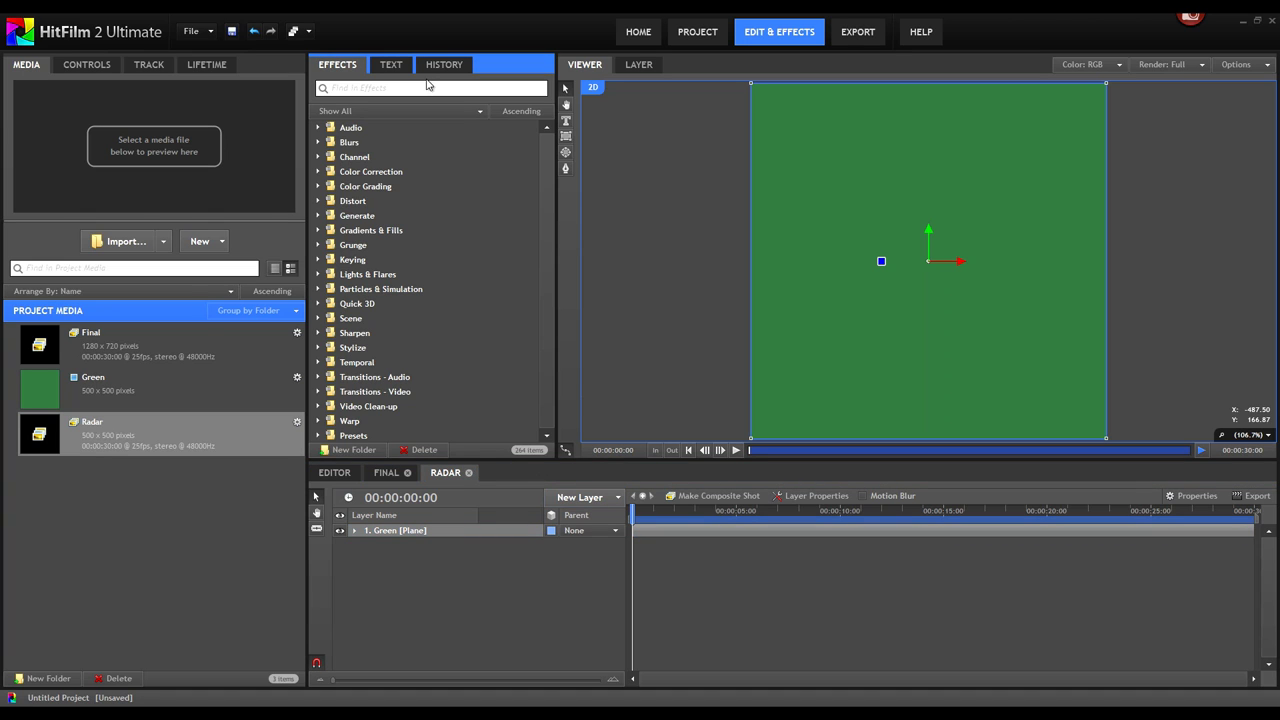
text(pol)
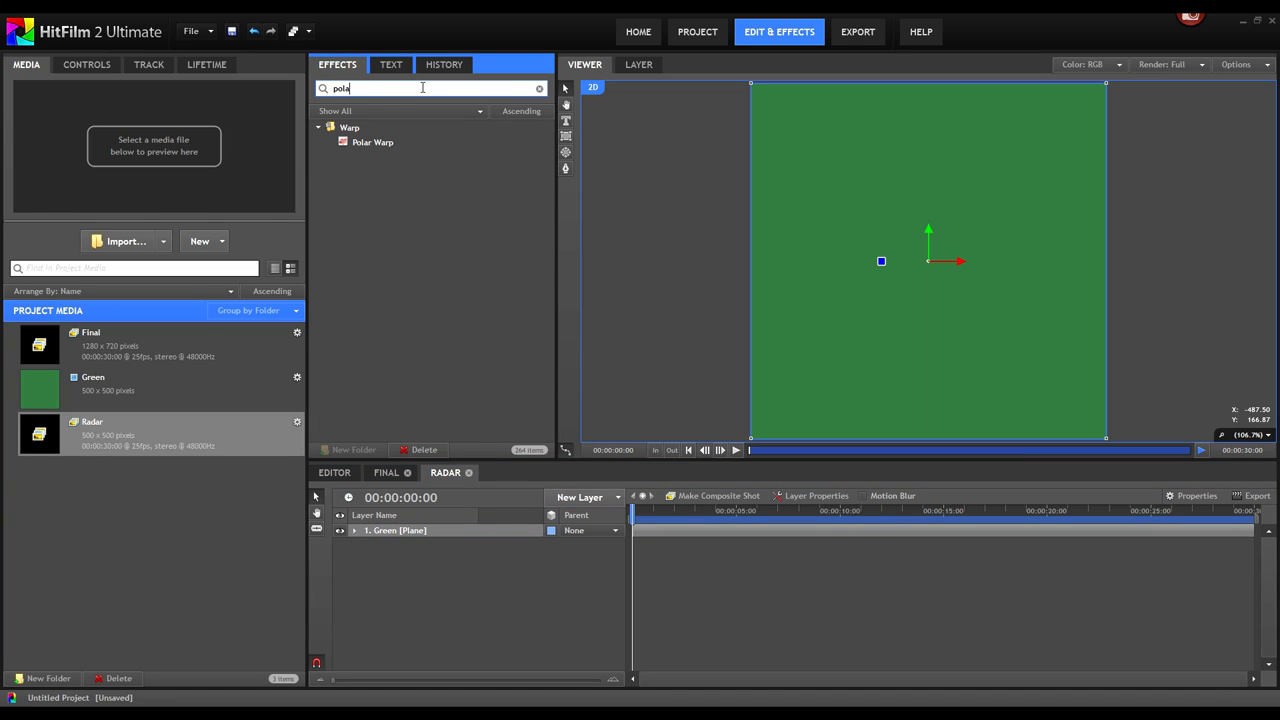
text(a)
click(395, 142)
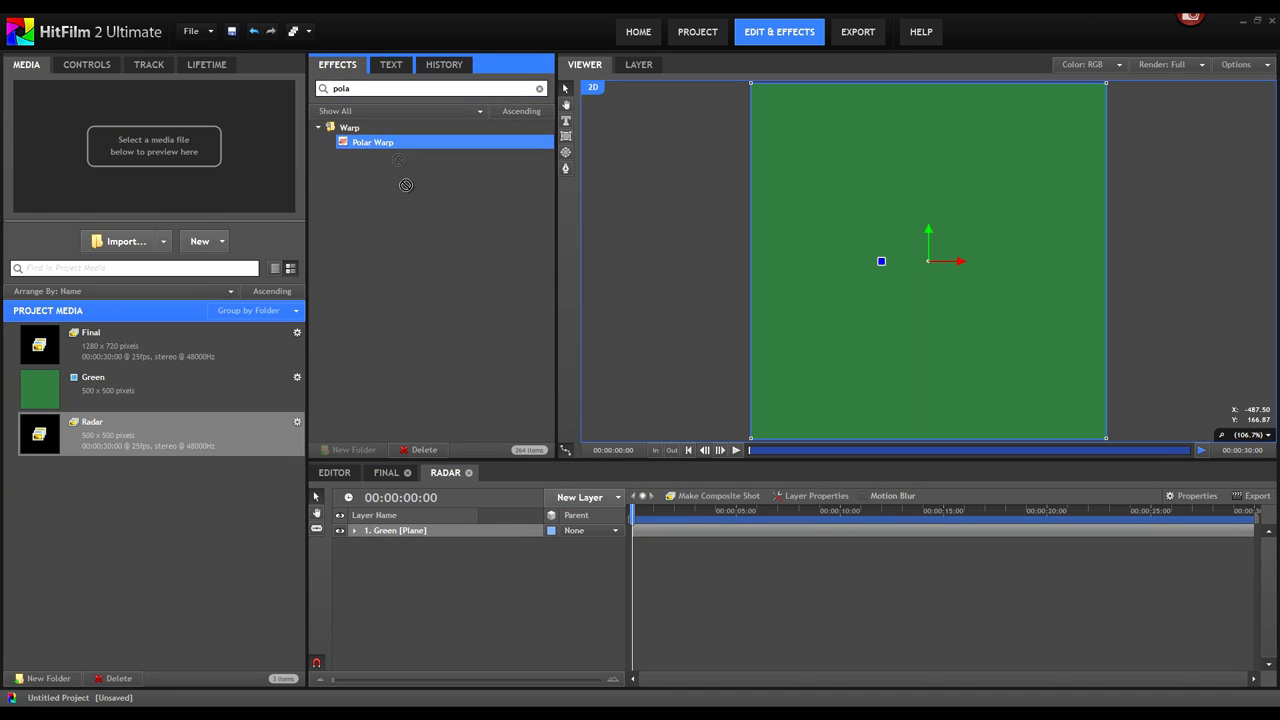
click(409, 533)
drag(409, 541, 410, 540)
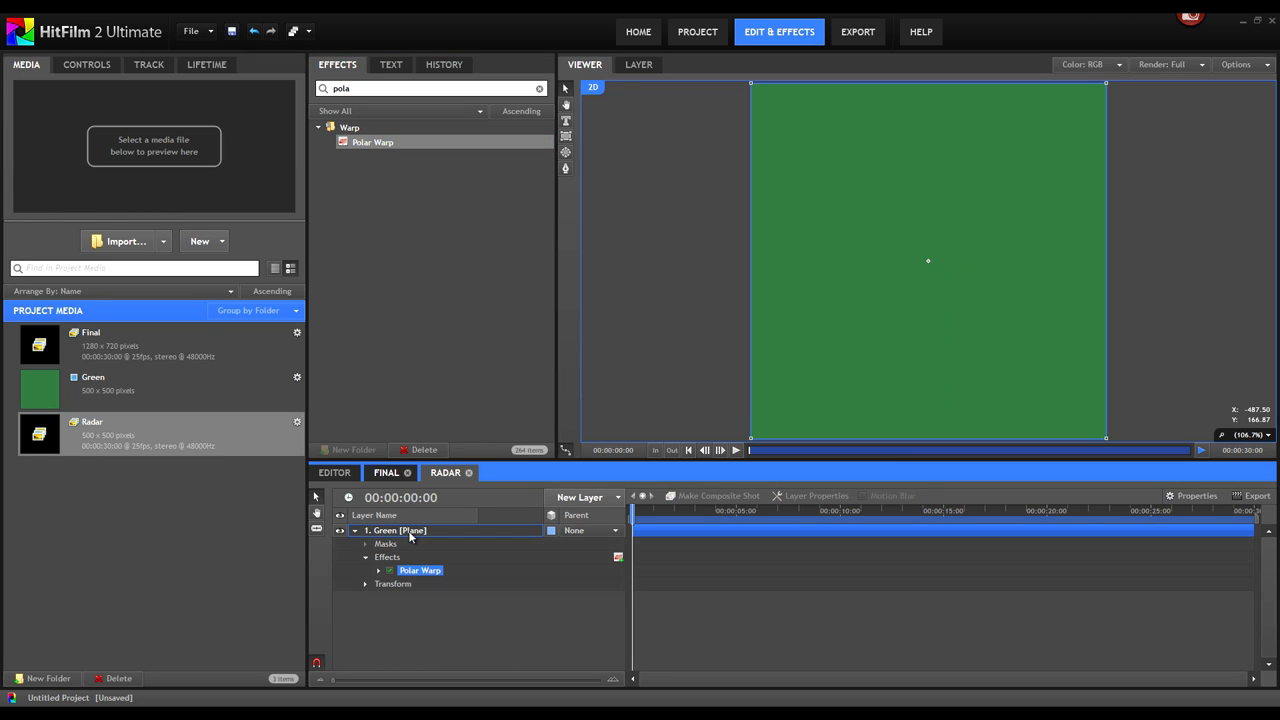
click(420, 572)
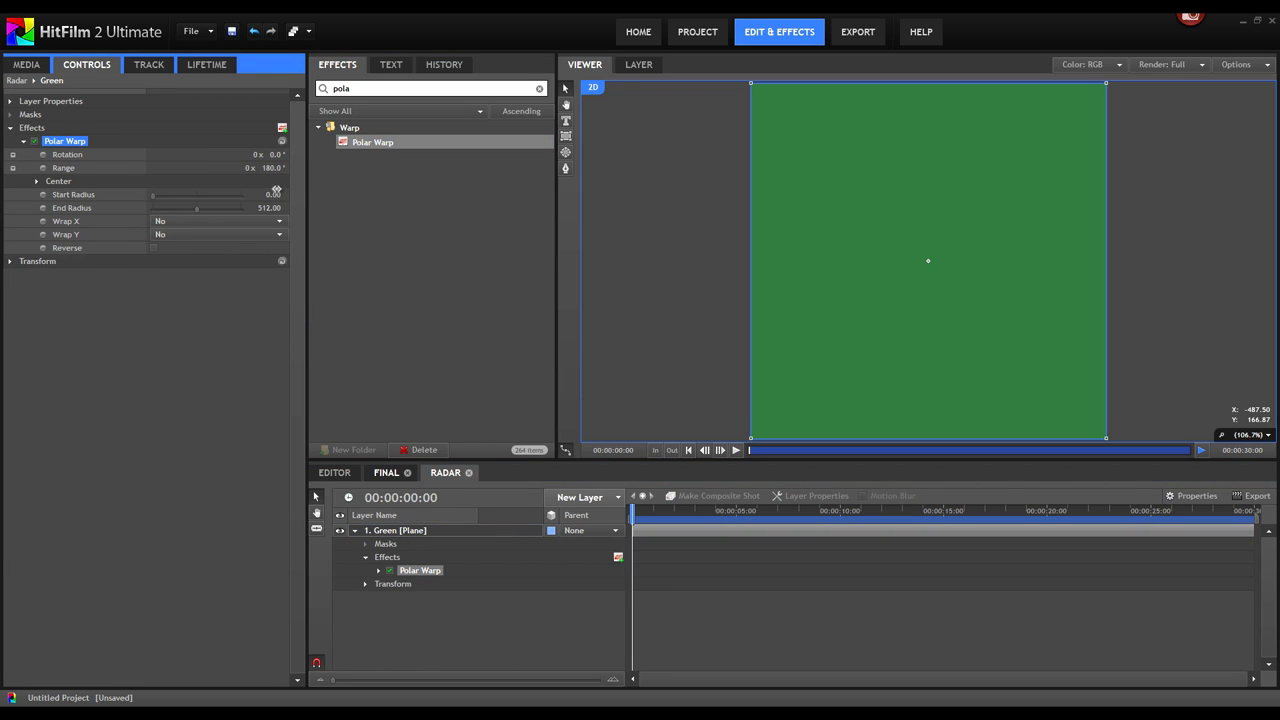
drag(275, 210, 222, 213)
Rename the plane layer to Grid
double_click(380, 530)
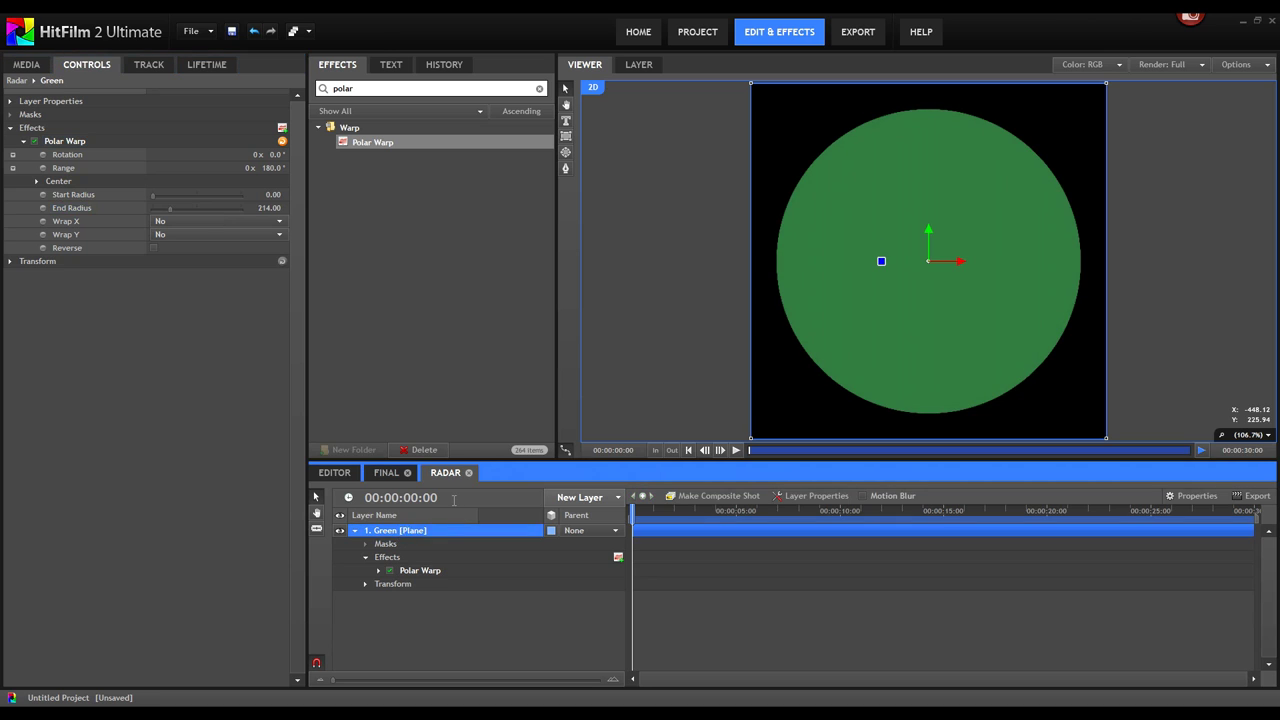
text(Grid)
key(Return)
Duplicate the Grid layer and rename the copy Gradient
right_click(404, 535)
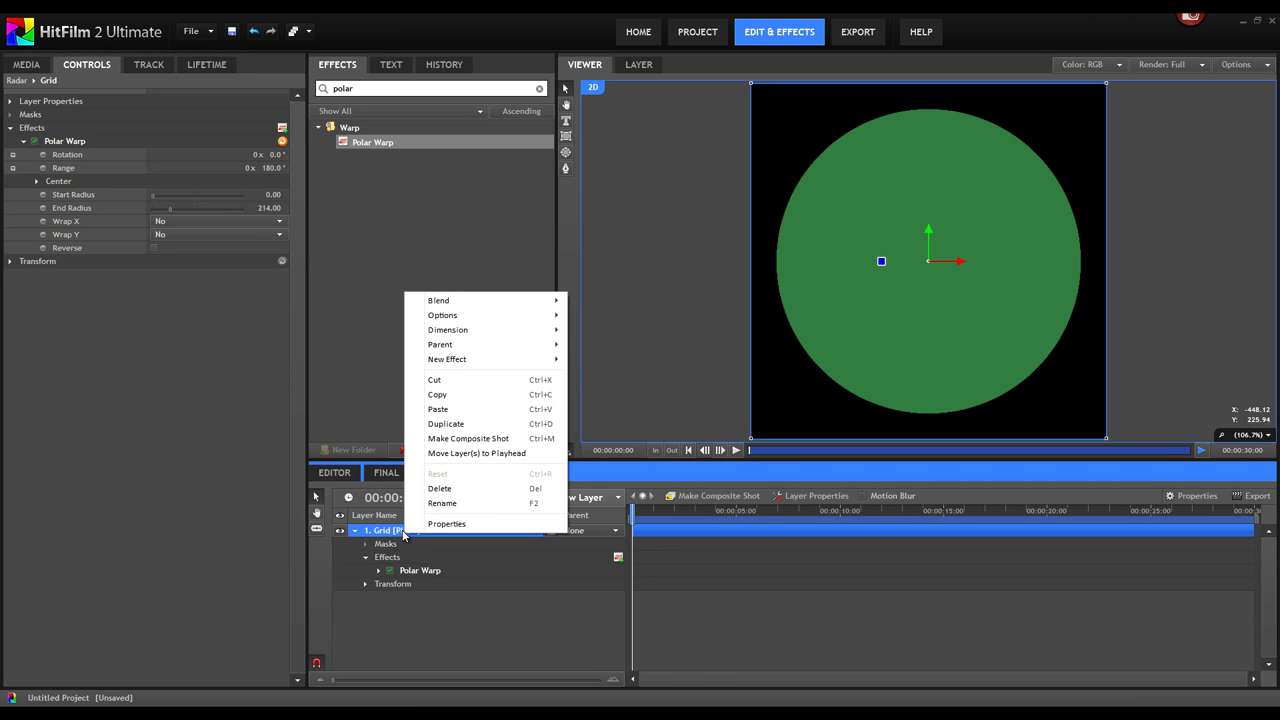
click(445, 423)
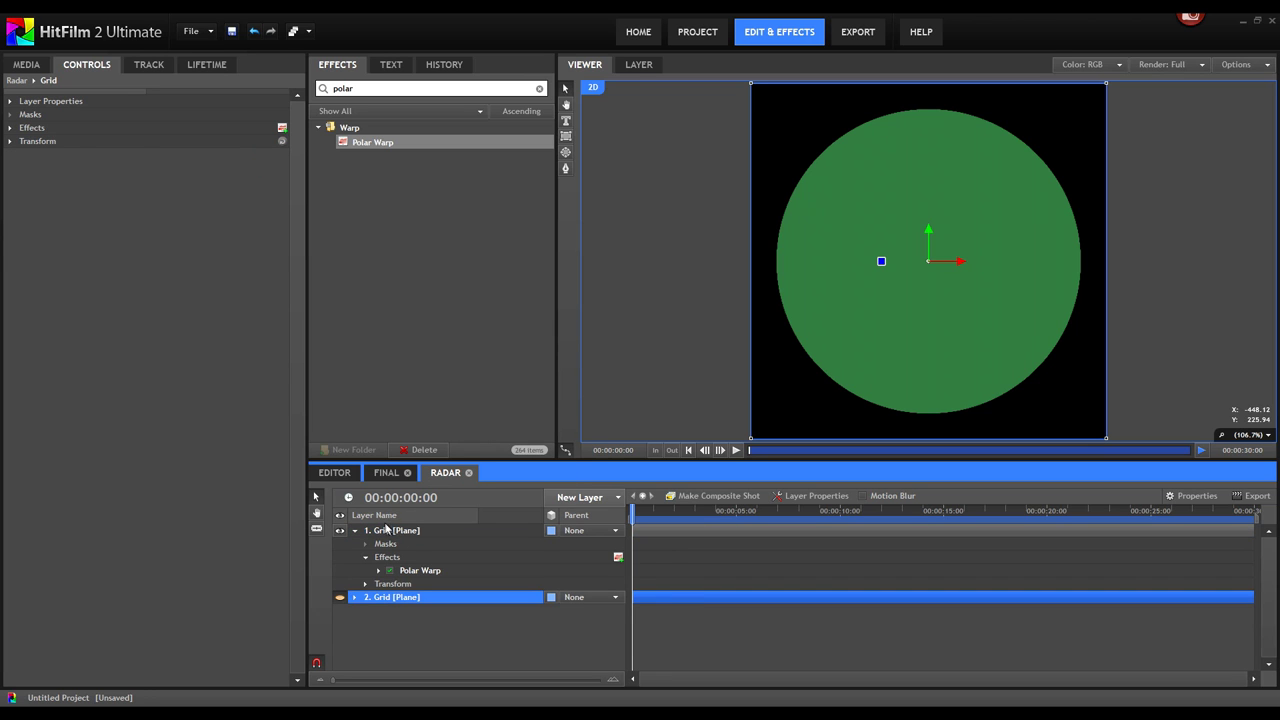
double_click(474, 531)
text(Gradient)
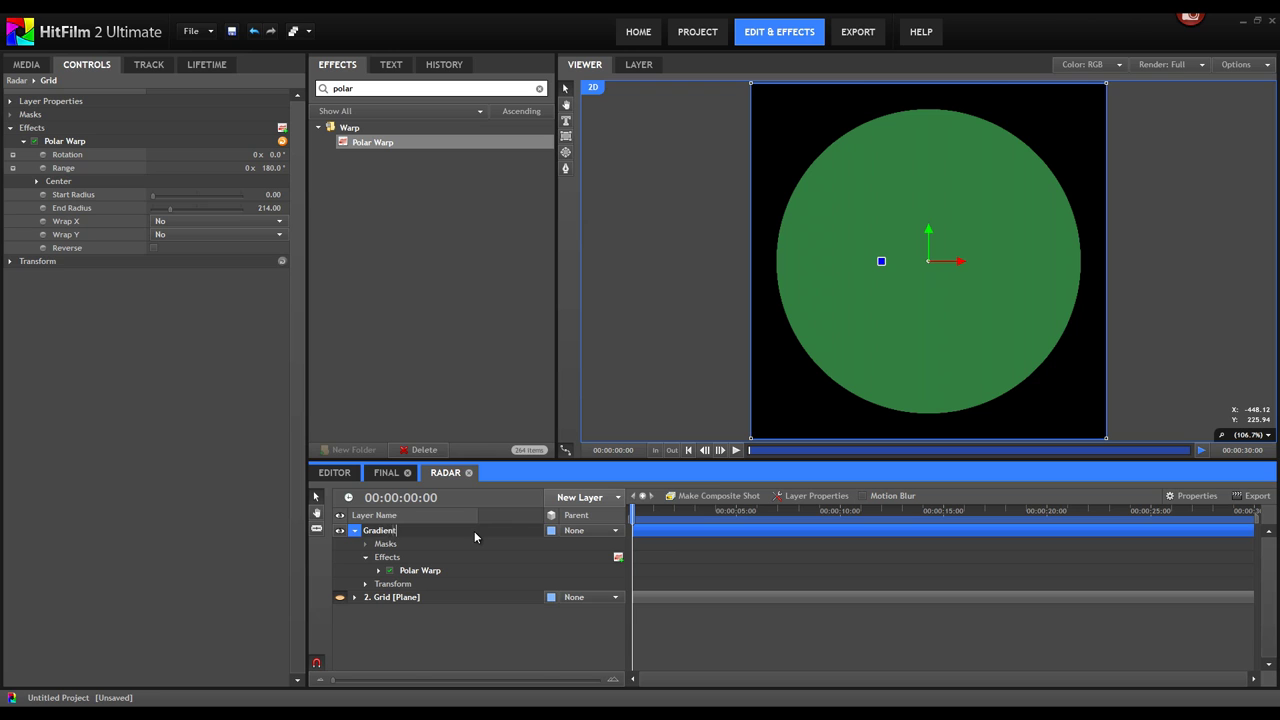
key(Return)
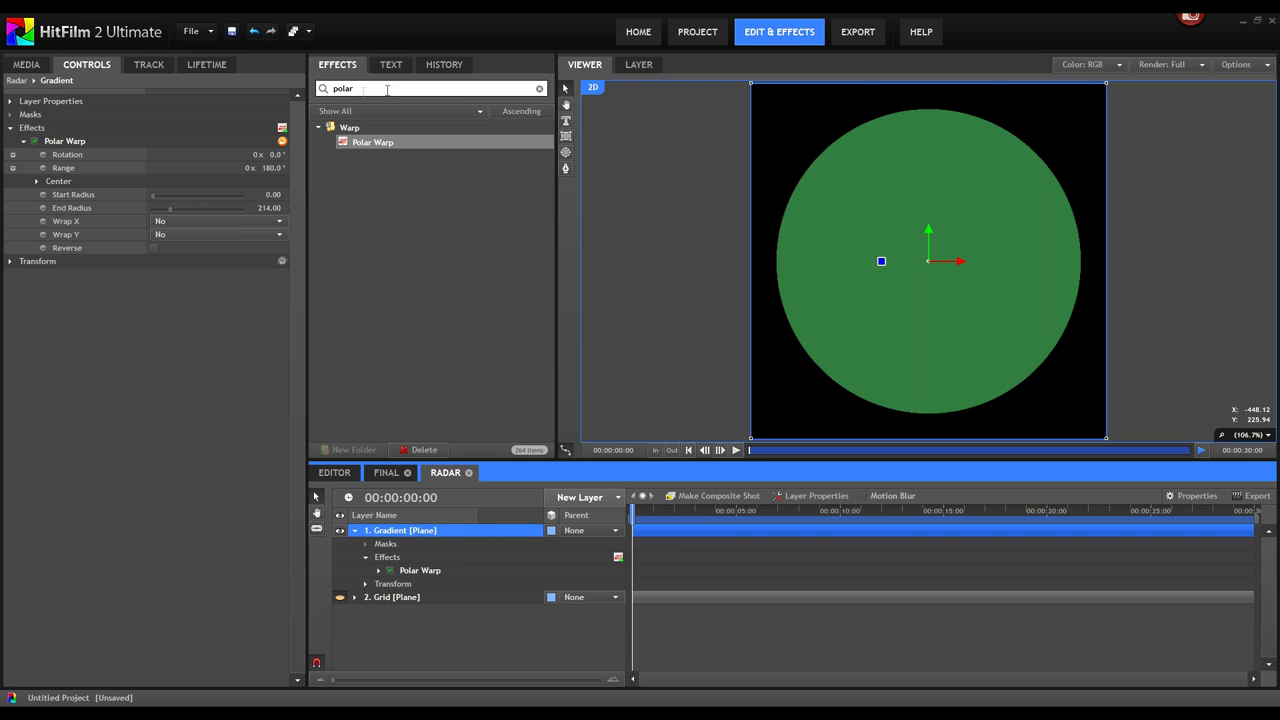
Apply a Radial Gradient effect to the Gradient layer
double_click(387, 89)
text(gradi)
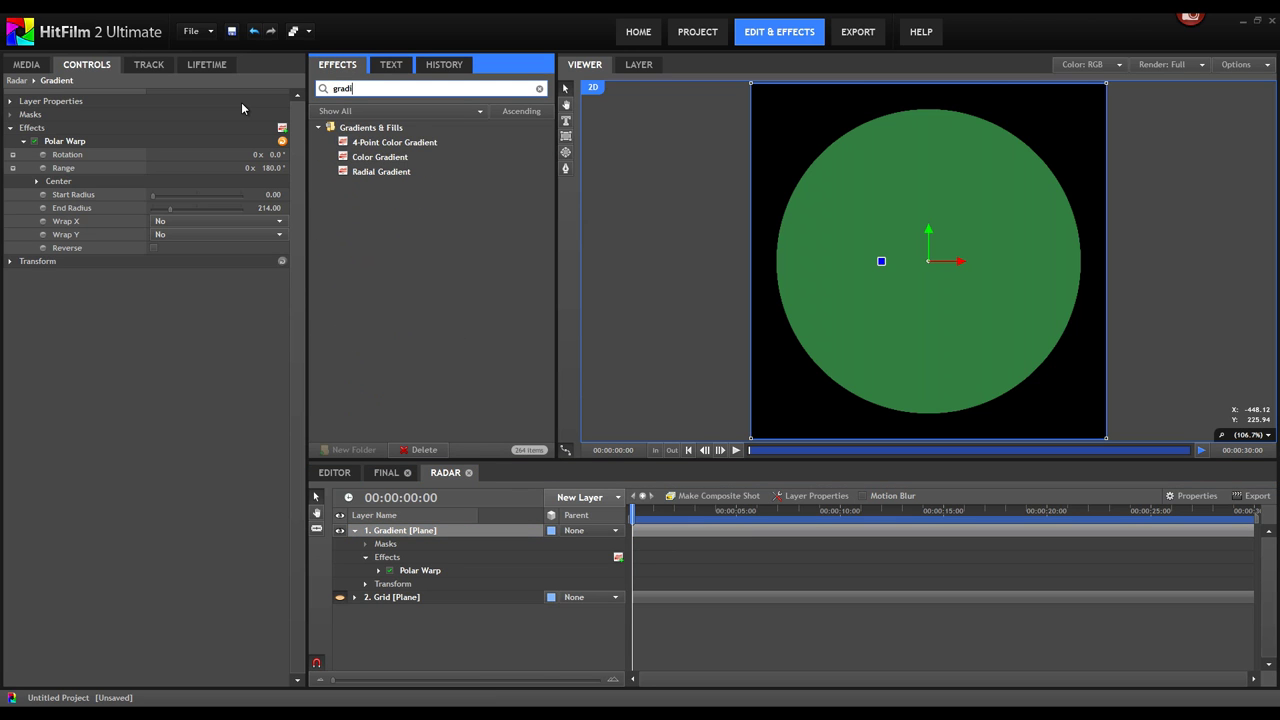
drag(374, 172, 420, 590)
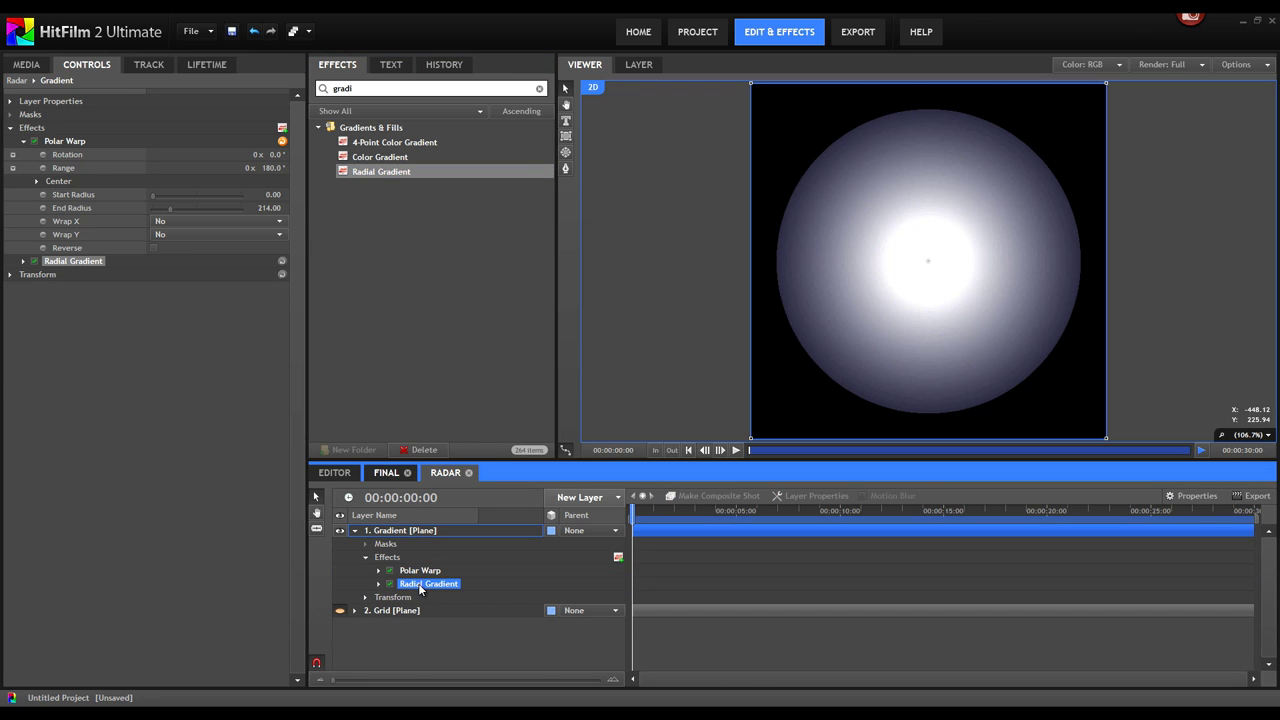
click(36, 288)
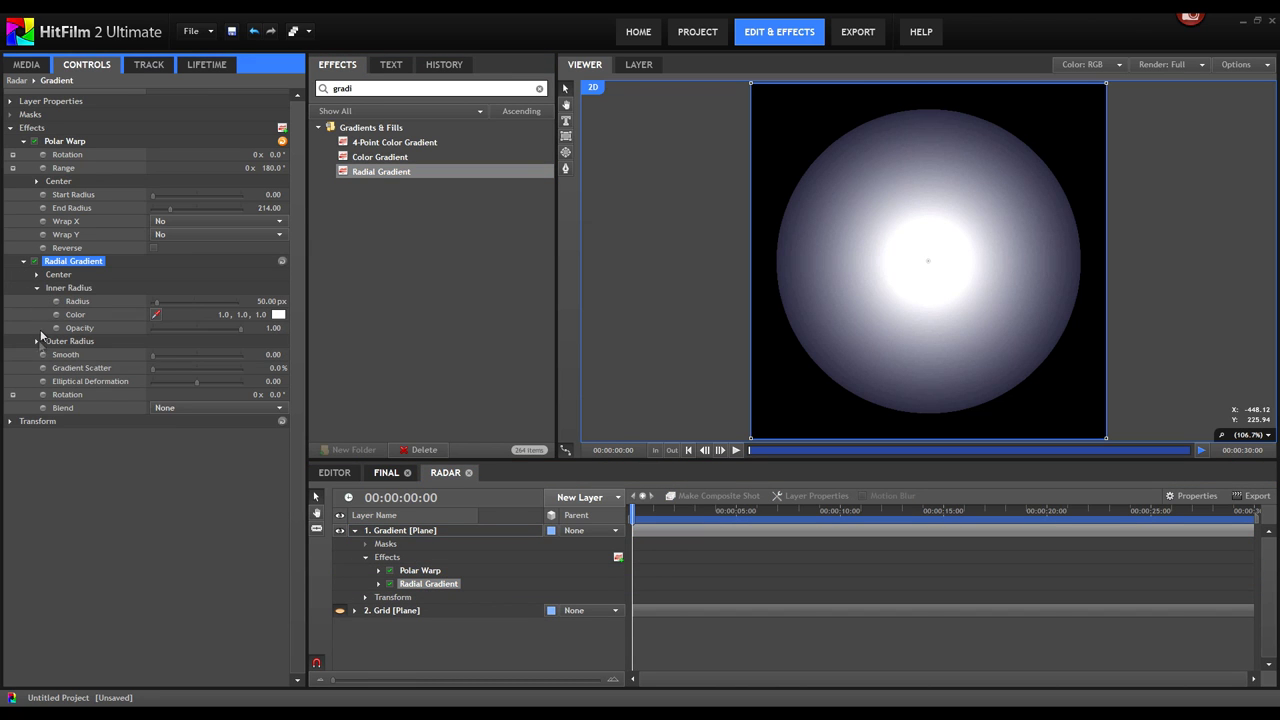
click(36, 341)
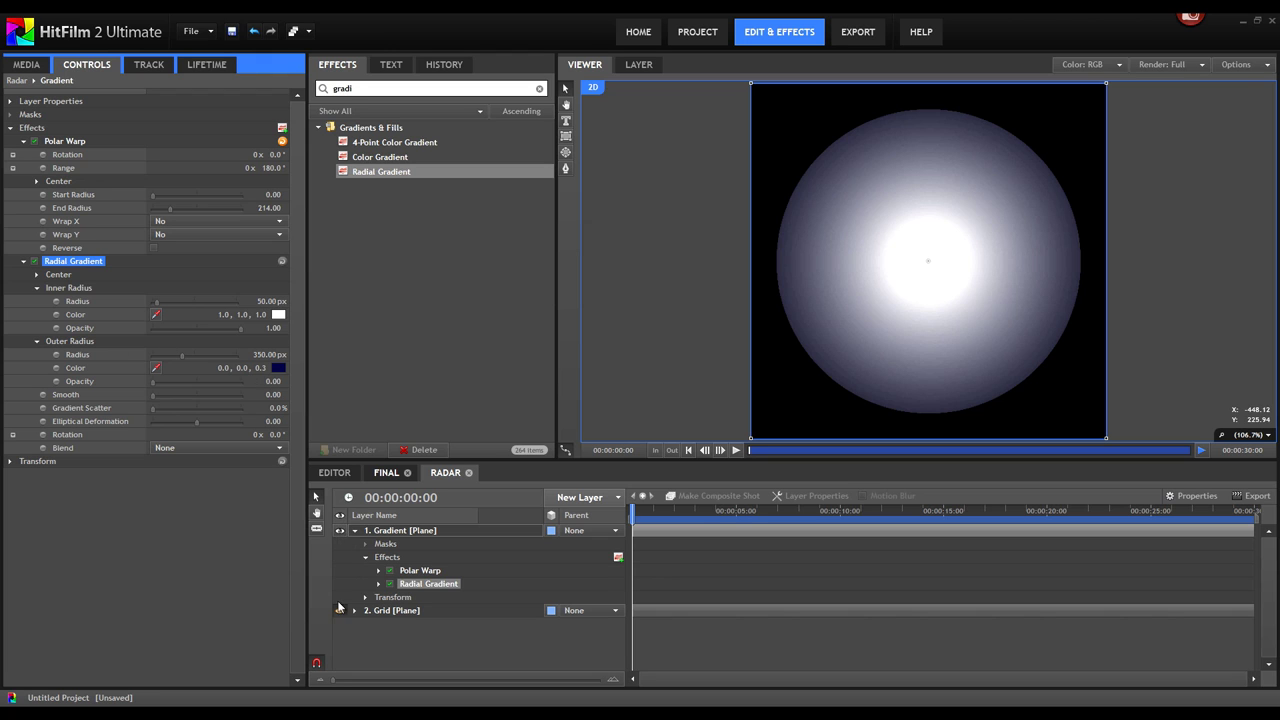
click(339, 531)
click(339, 531)
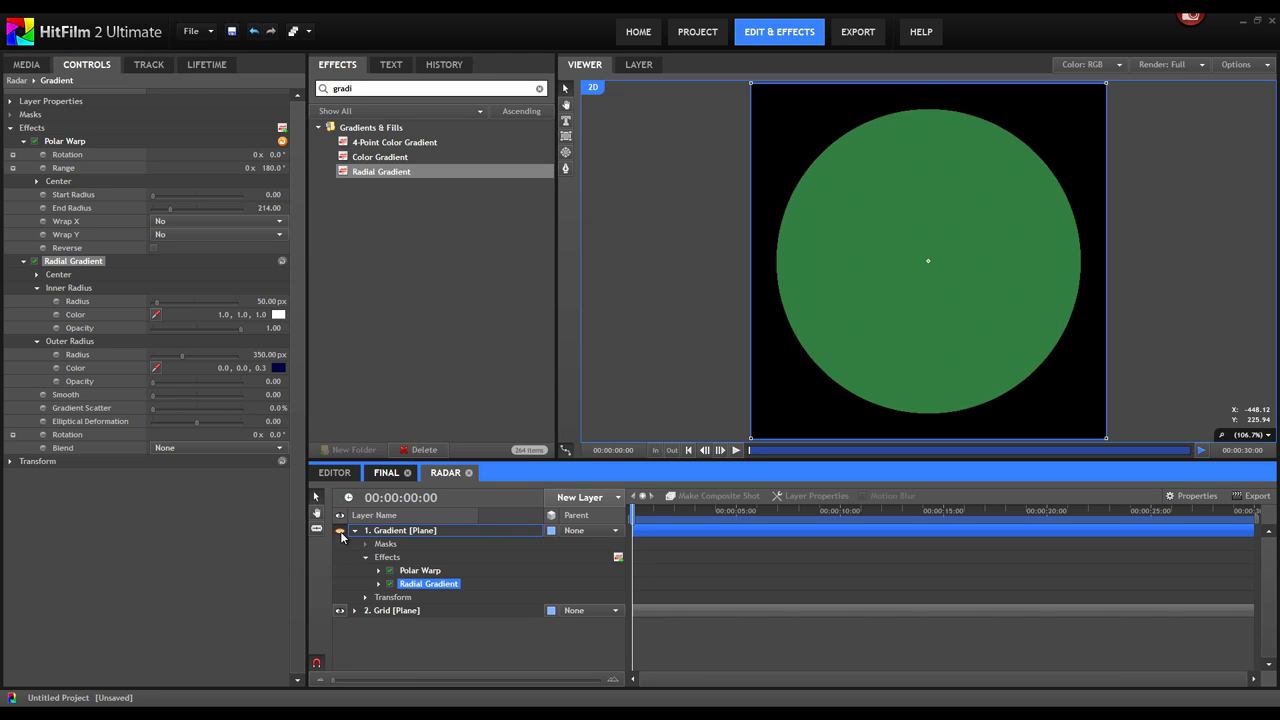
Set the gradient's inner colour to the circle's green and outer to a darker green
click(157, 314)
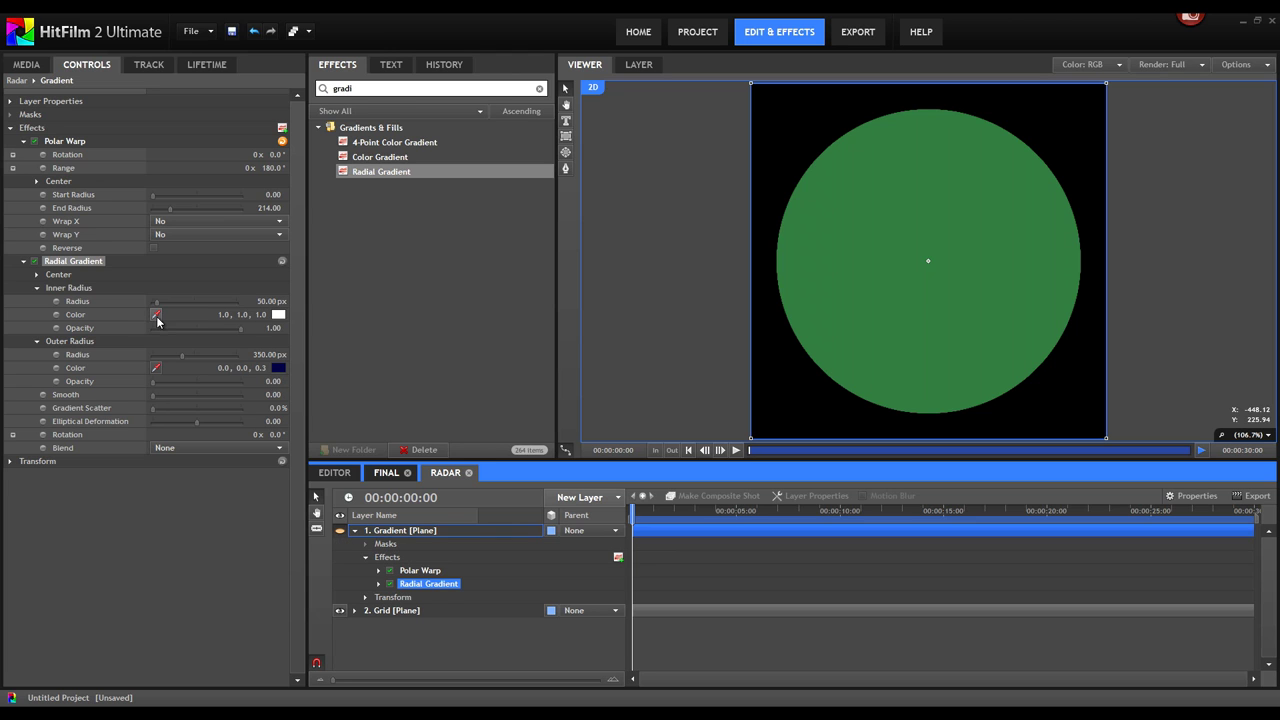
click(855, 268)
click(157, 367)
click(277, 376)
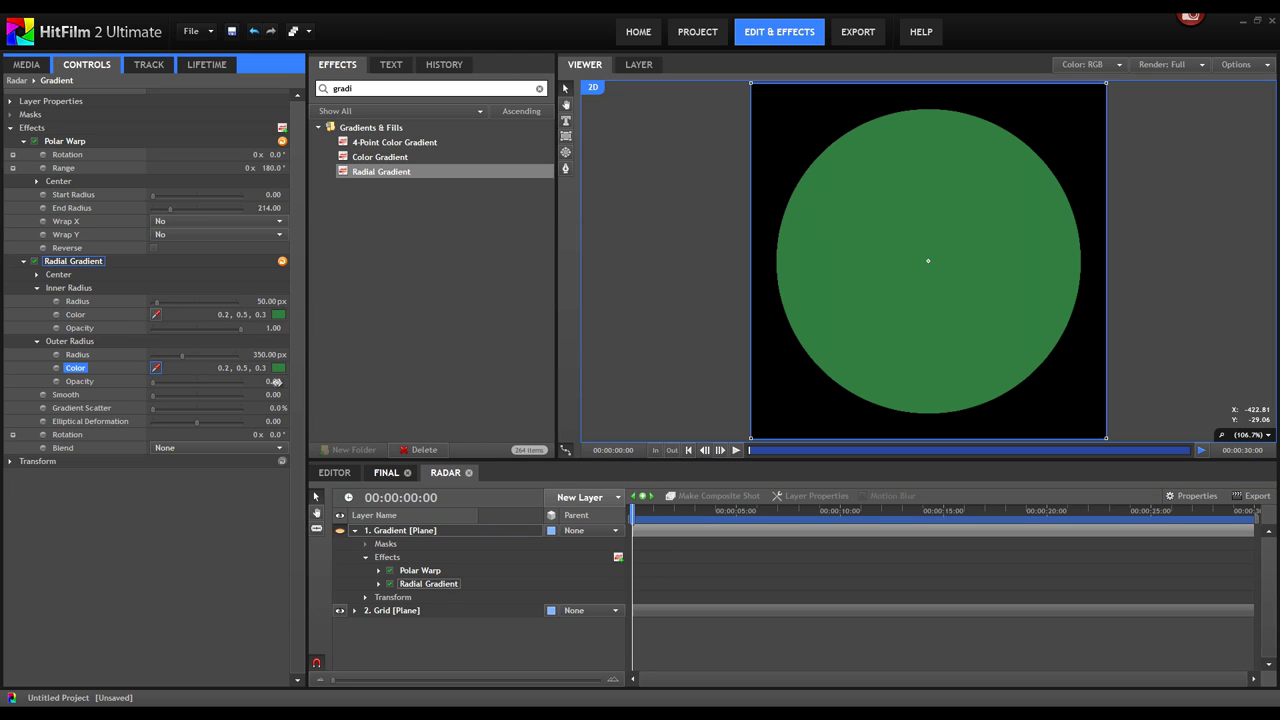
click(279, 368)
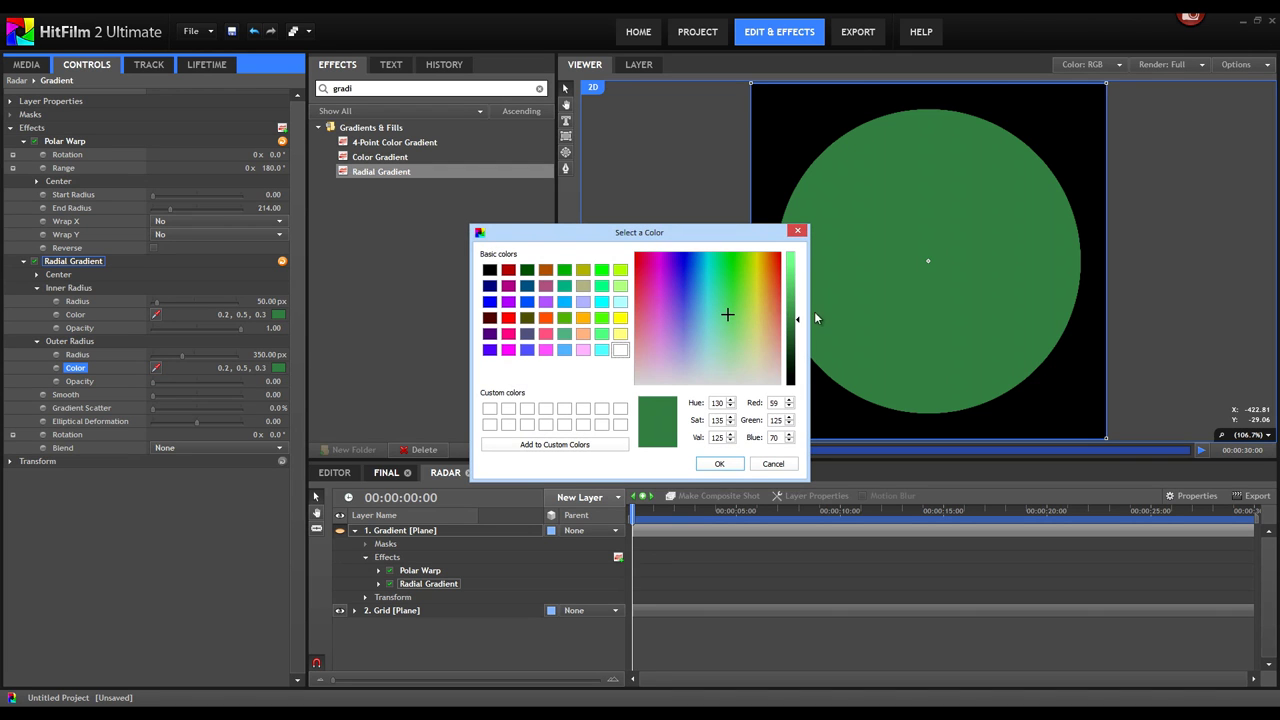
drag(792, 318, 797, 347)
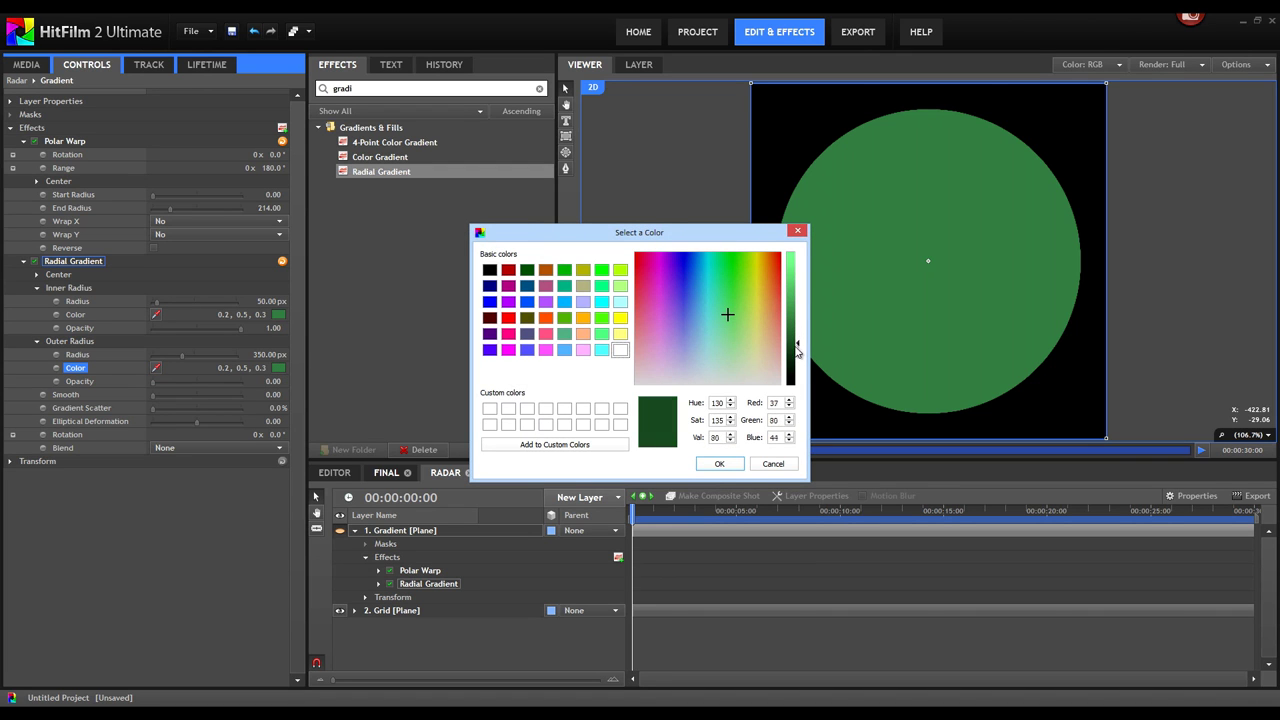
click(719, 463)
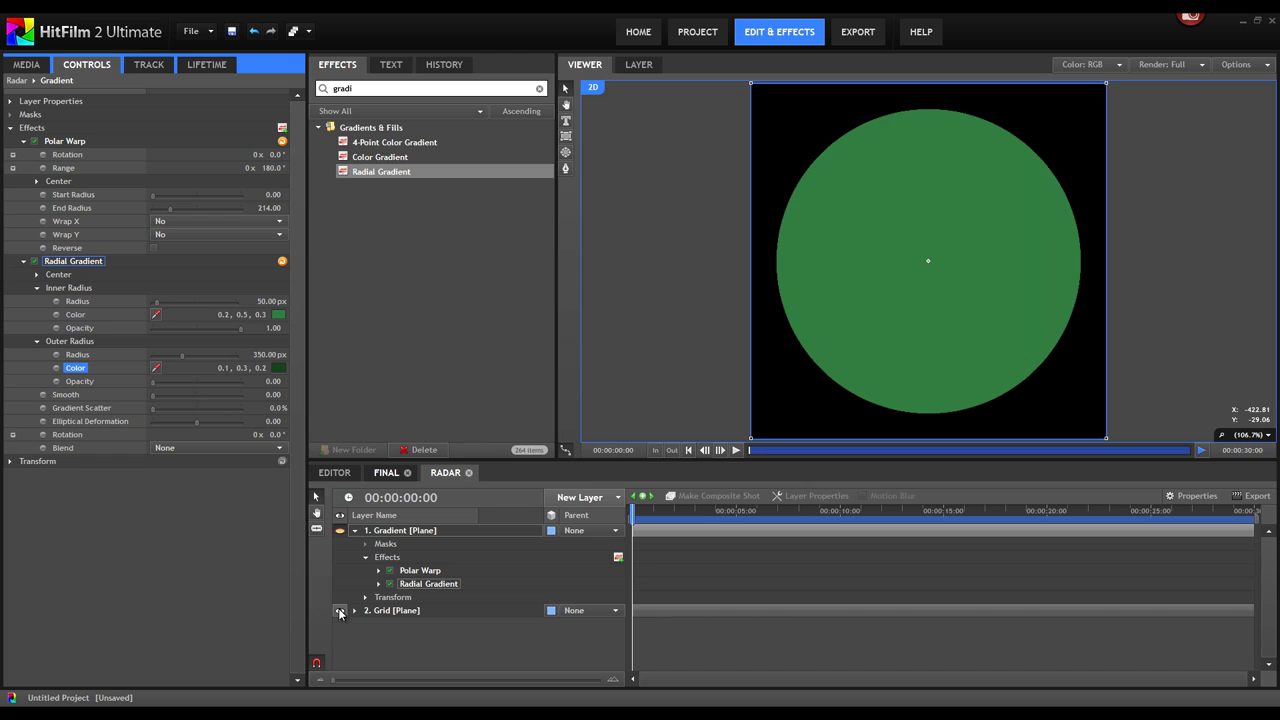
Solo the Gradient layer and set Inner Radius 40, Outer Radius 262, Smooth 0.74
click(339, 612)
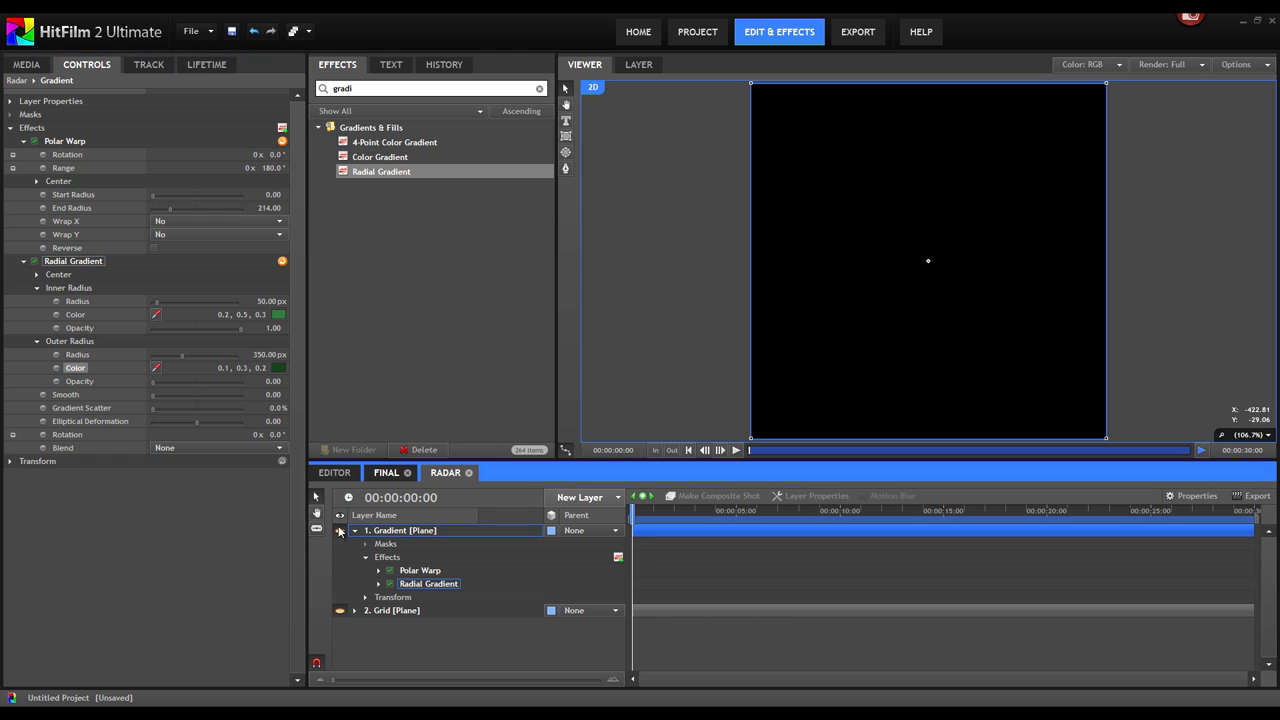
click(428, 587)
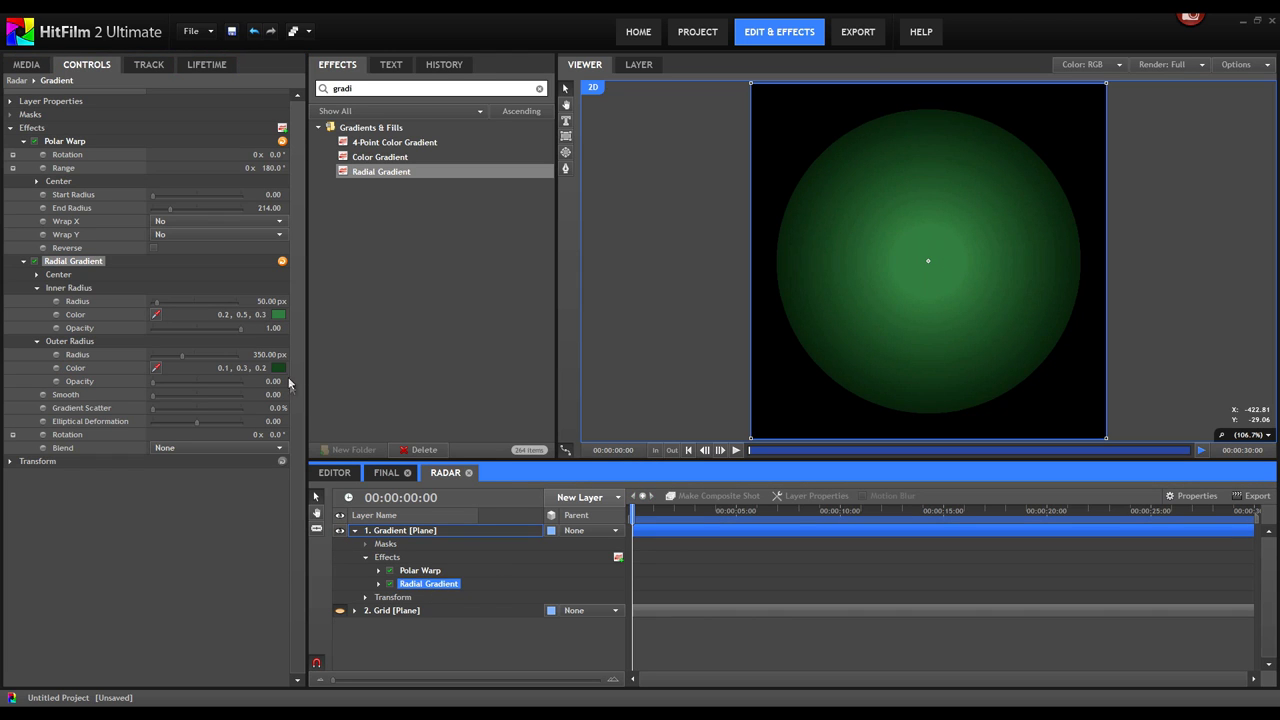
drag(270, 301, 272, 302)
drag(279, 355, 219, 355)
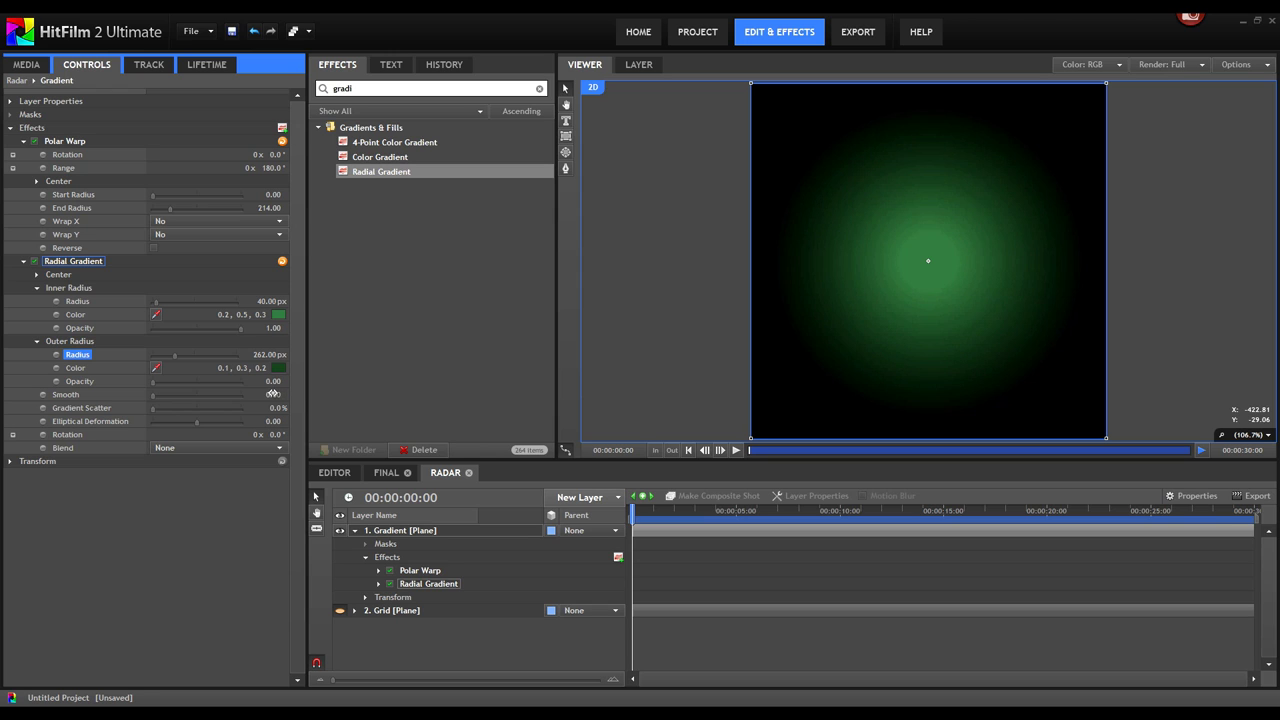
drag(272, 395, 333, 397)
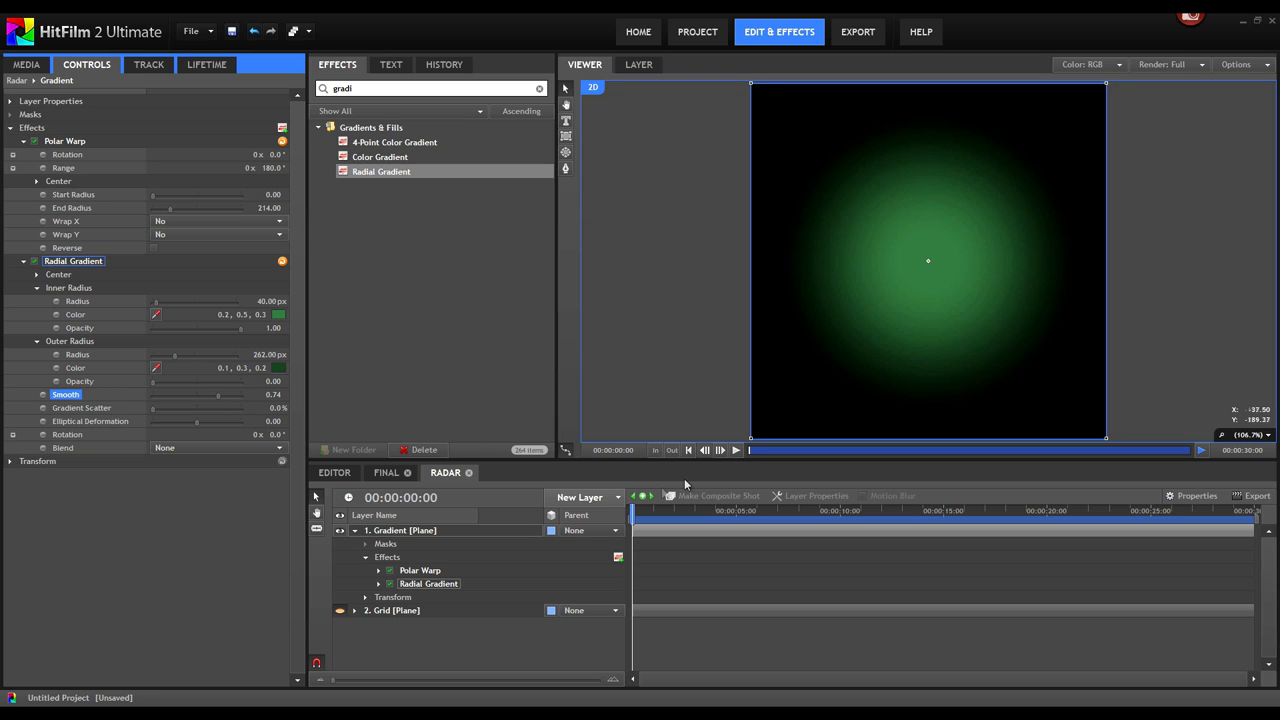
Duplicate the Gradient layer and name the top copy Frame
click(410, 531)
key(ctrl+d)
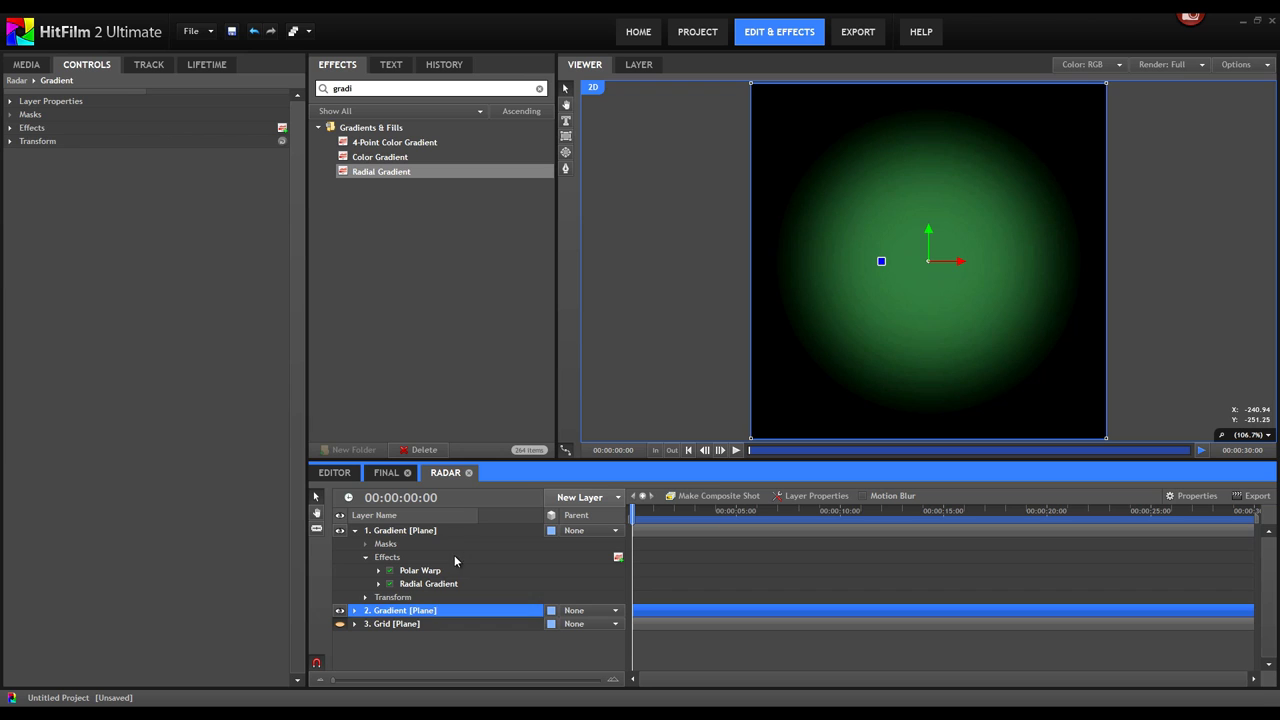
click(437, 531)
click(440, 531)
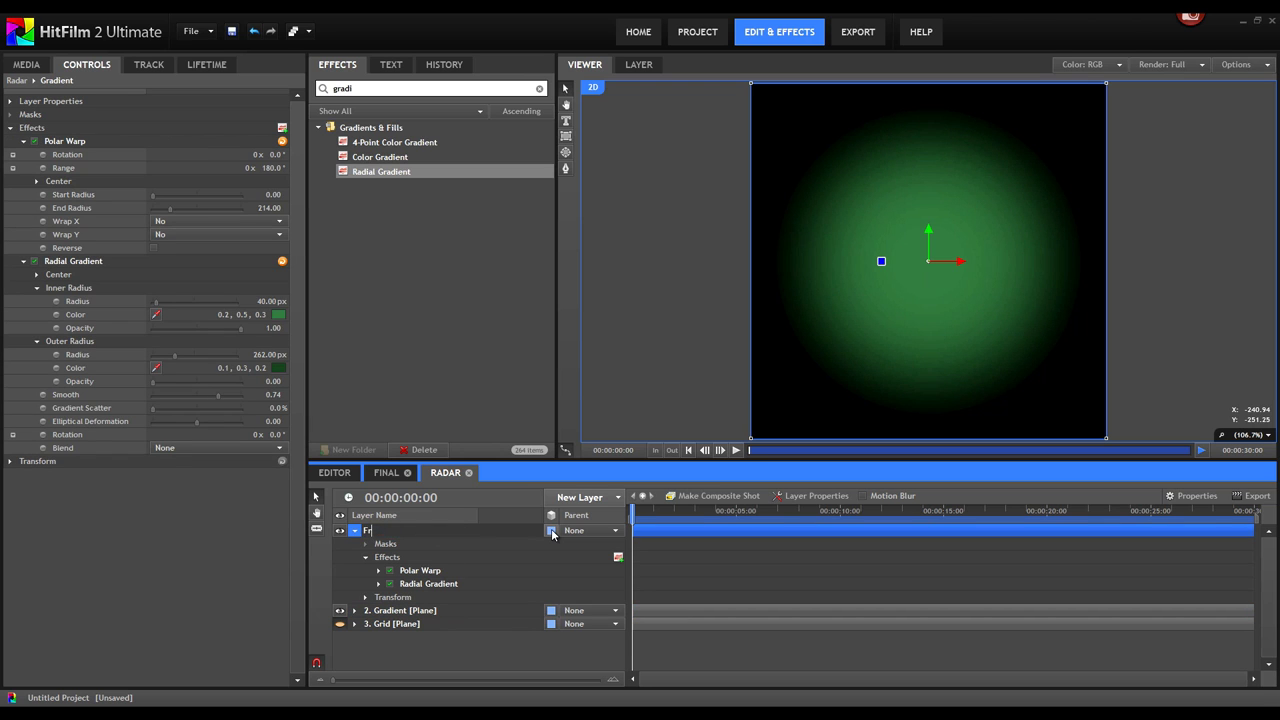
key(Return)
Remove Frame's Radial Gradient and set its Polar Warp Start Radius to 203
click(430, 584)
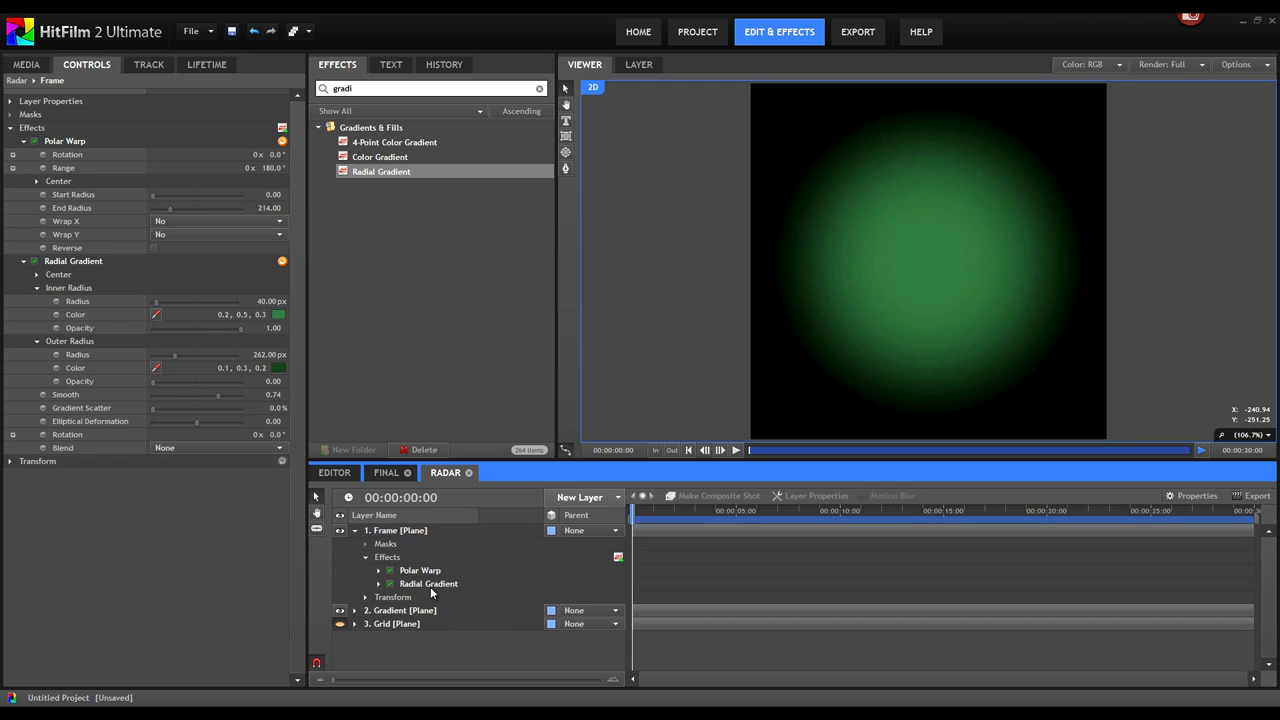
key(Delete)
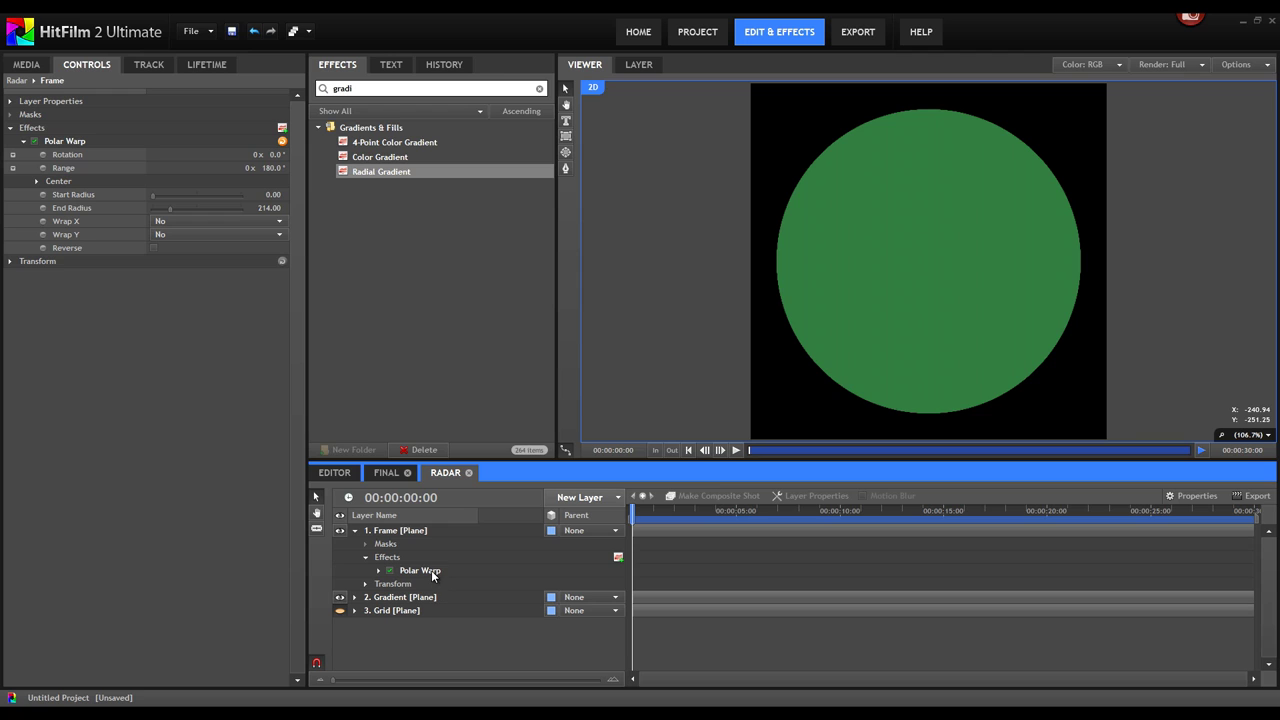
click(432, 574)
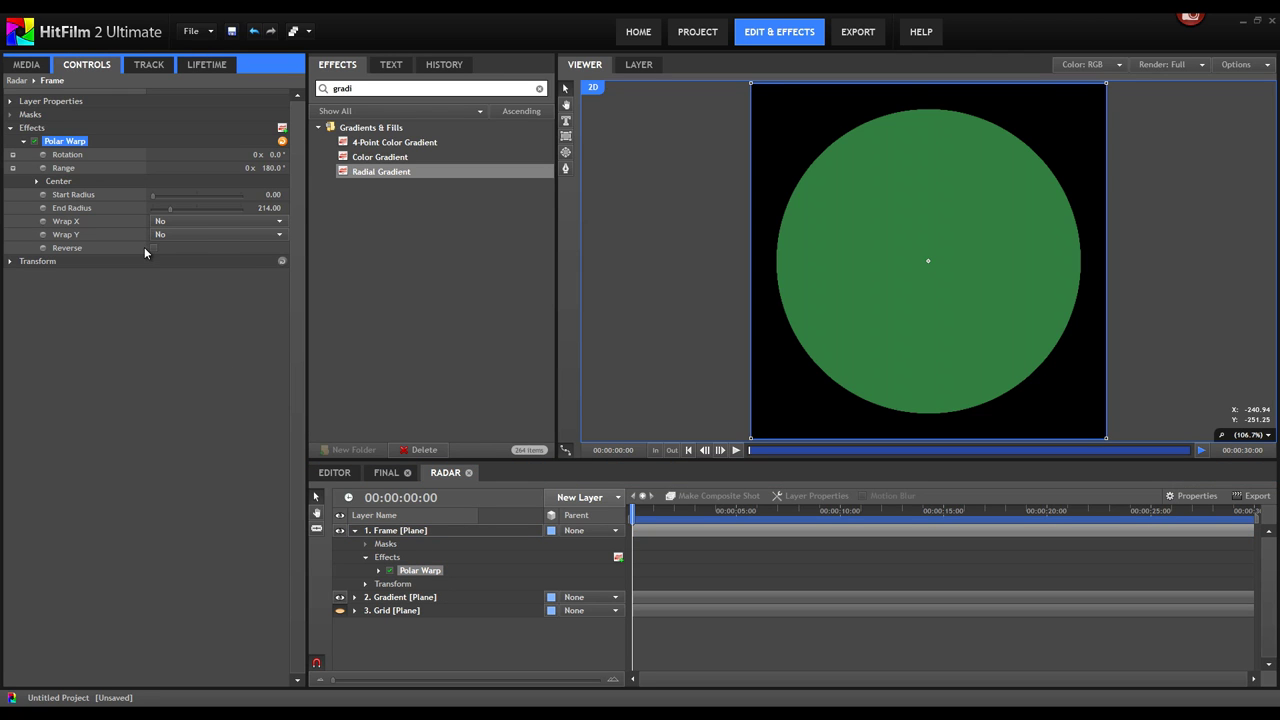
drag(273, 194, 420, 202)
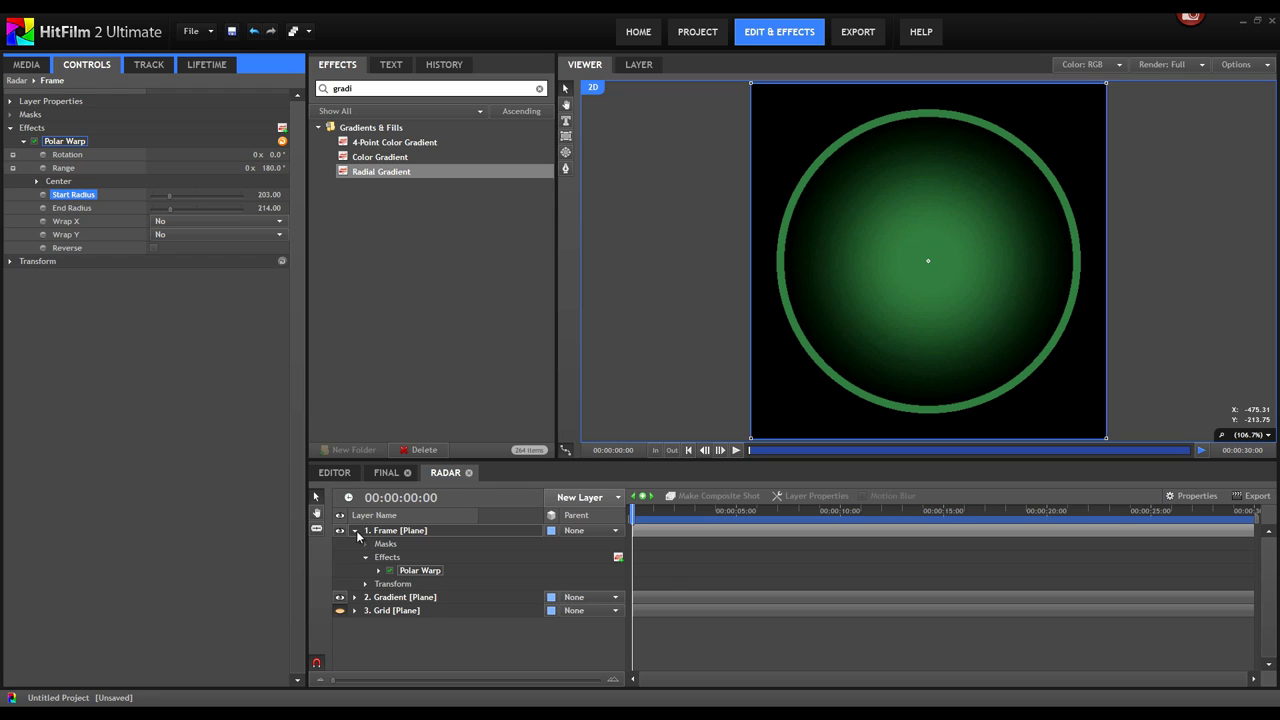
click(354, 530)
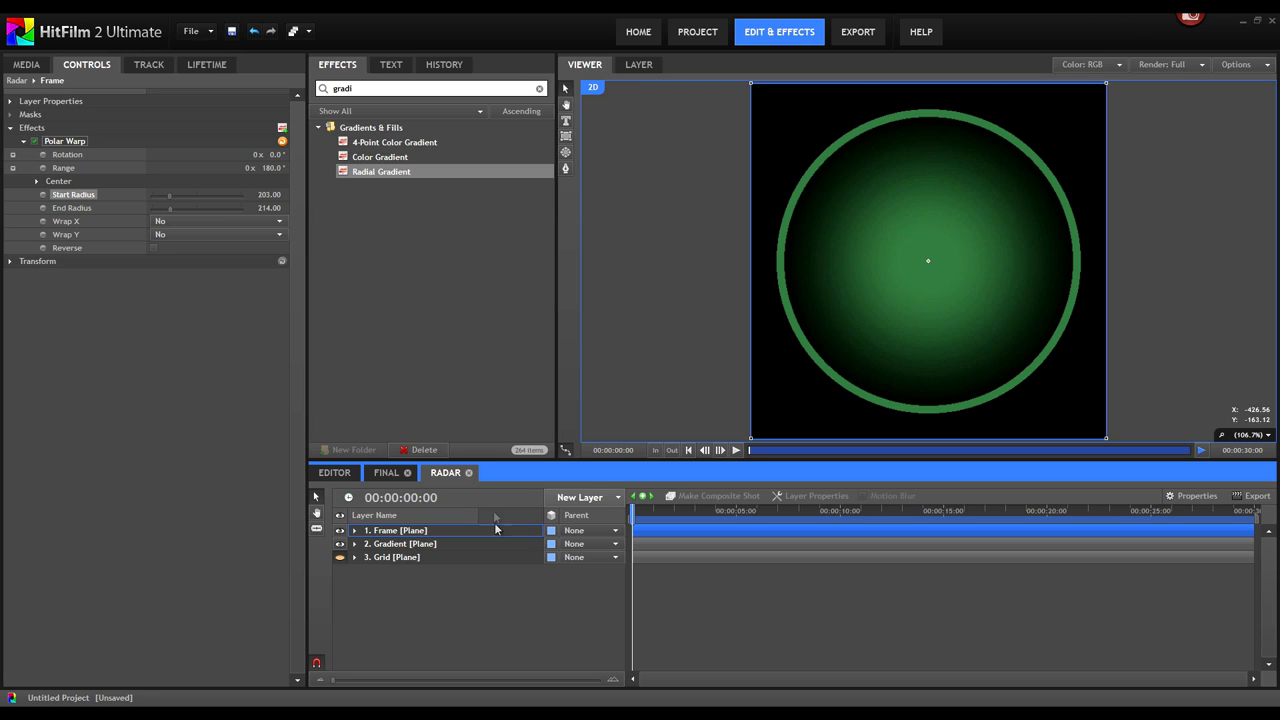
Unhide the Grid layer and apply the Grid effect to it
click(340, 557)
click(390, 557)
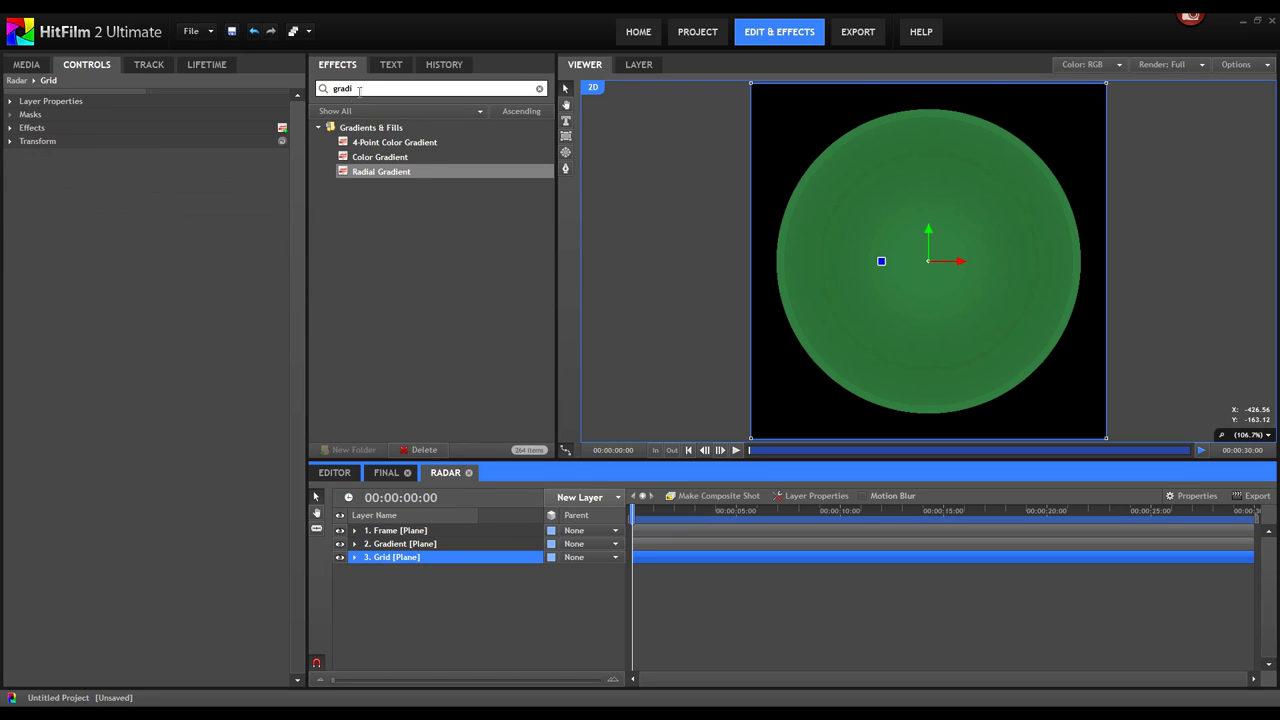
click(430, 88)
text(grid)
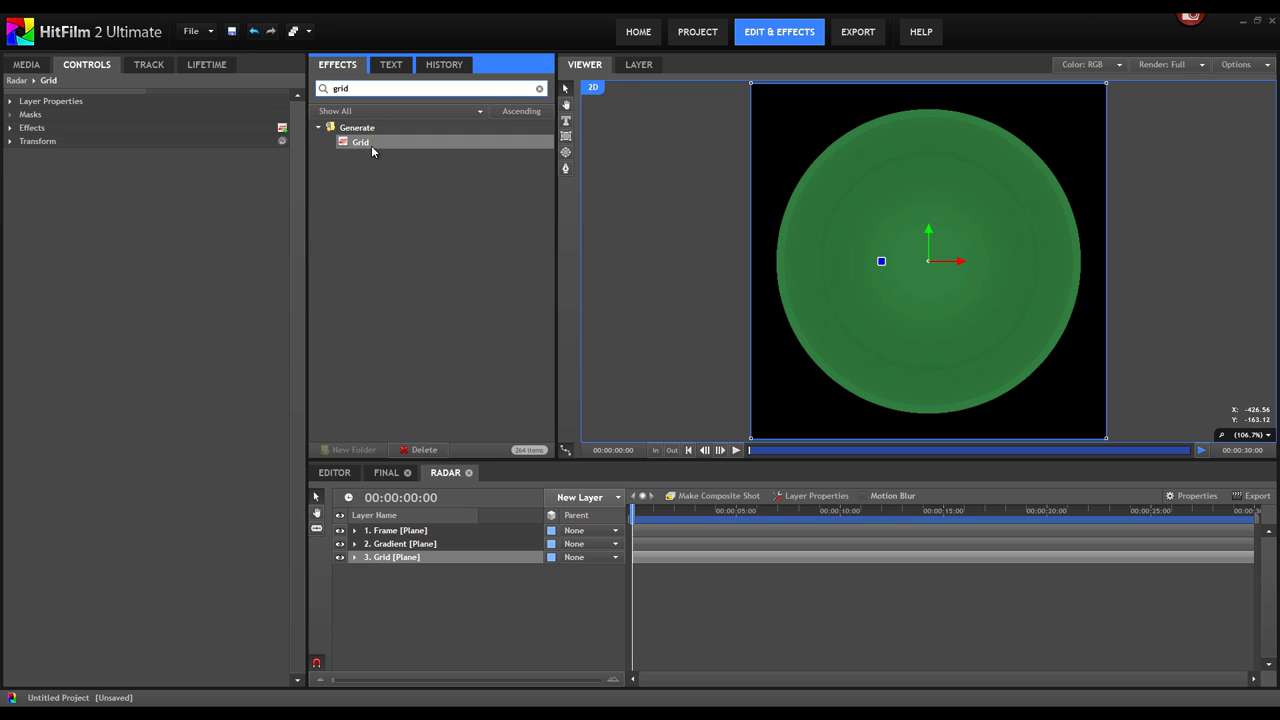
drag(371, 145, 397, 566)
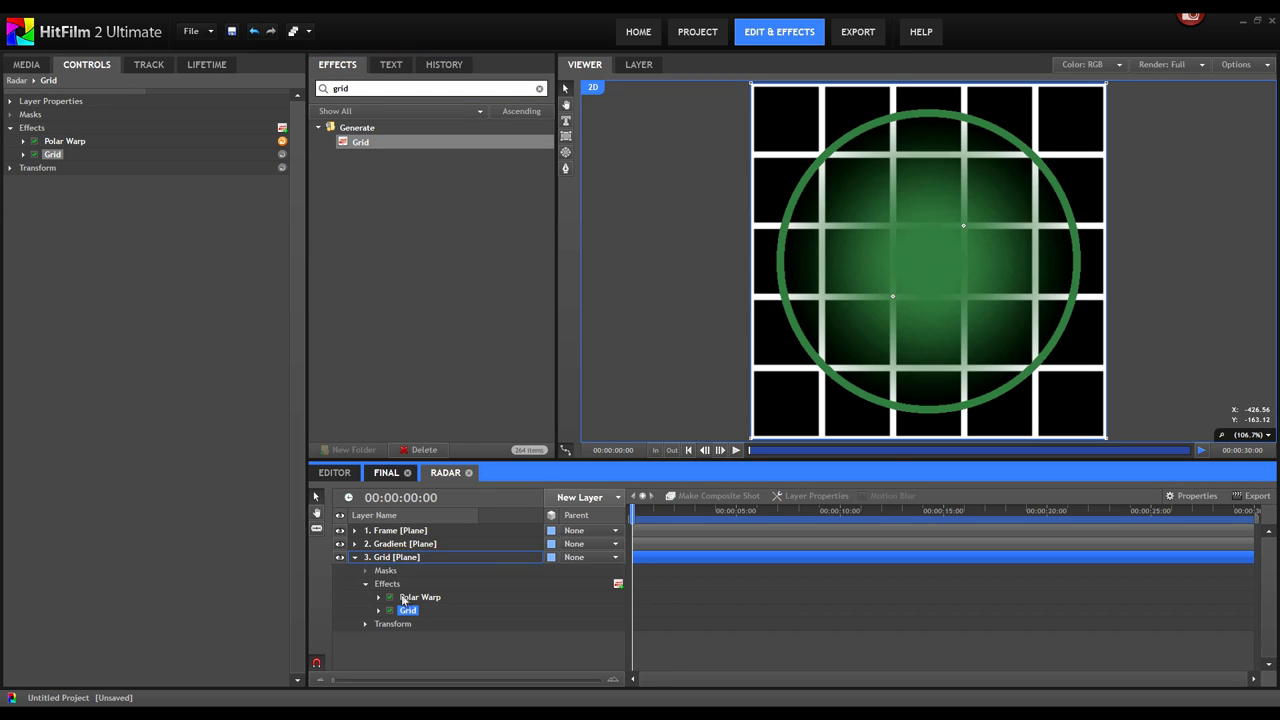
click(204, 326)
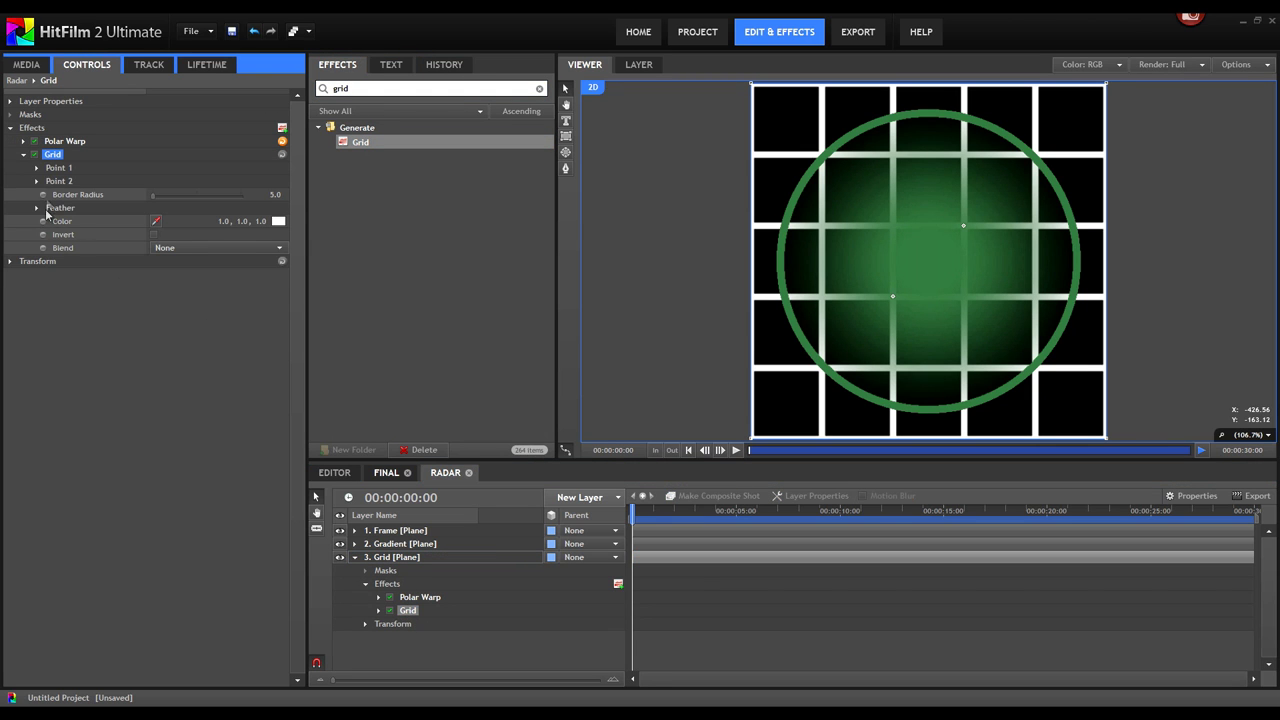
Set the Grid effect's points to -20, -20 and 20, 20
click(37, 168)
click(37, 208)
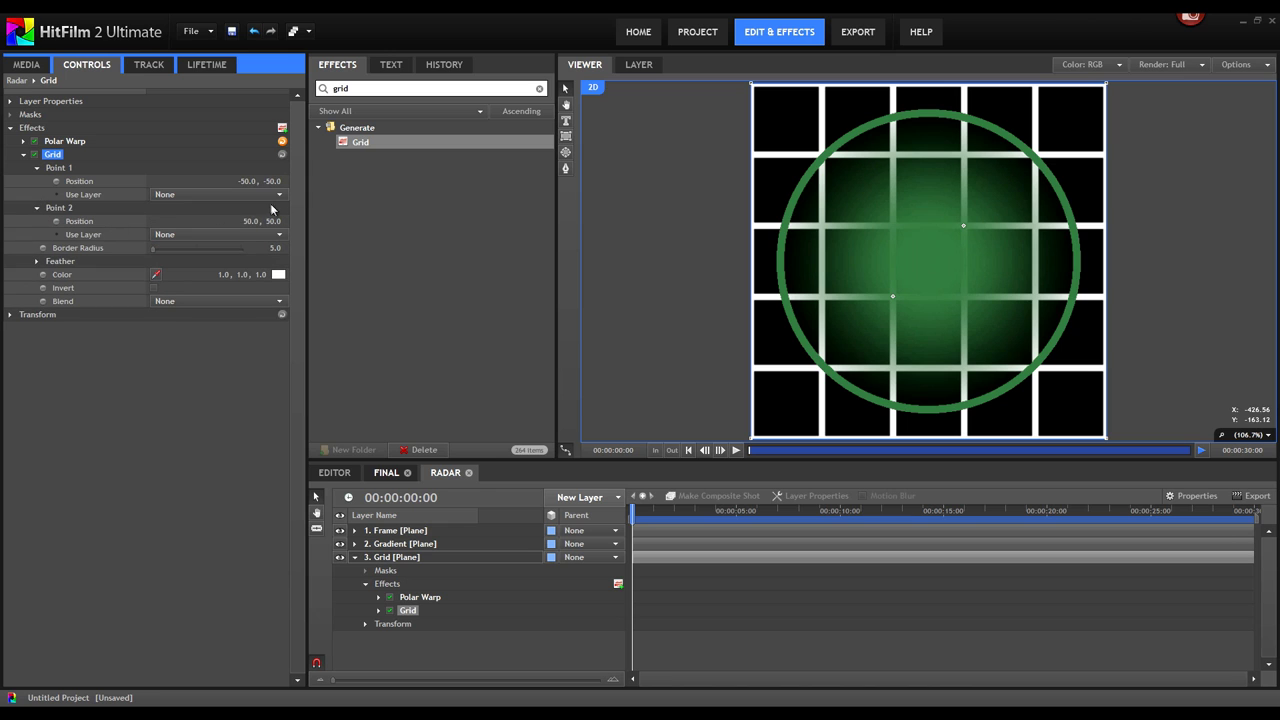
click(248, 181)
text(-20)
key(Tab)
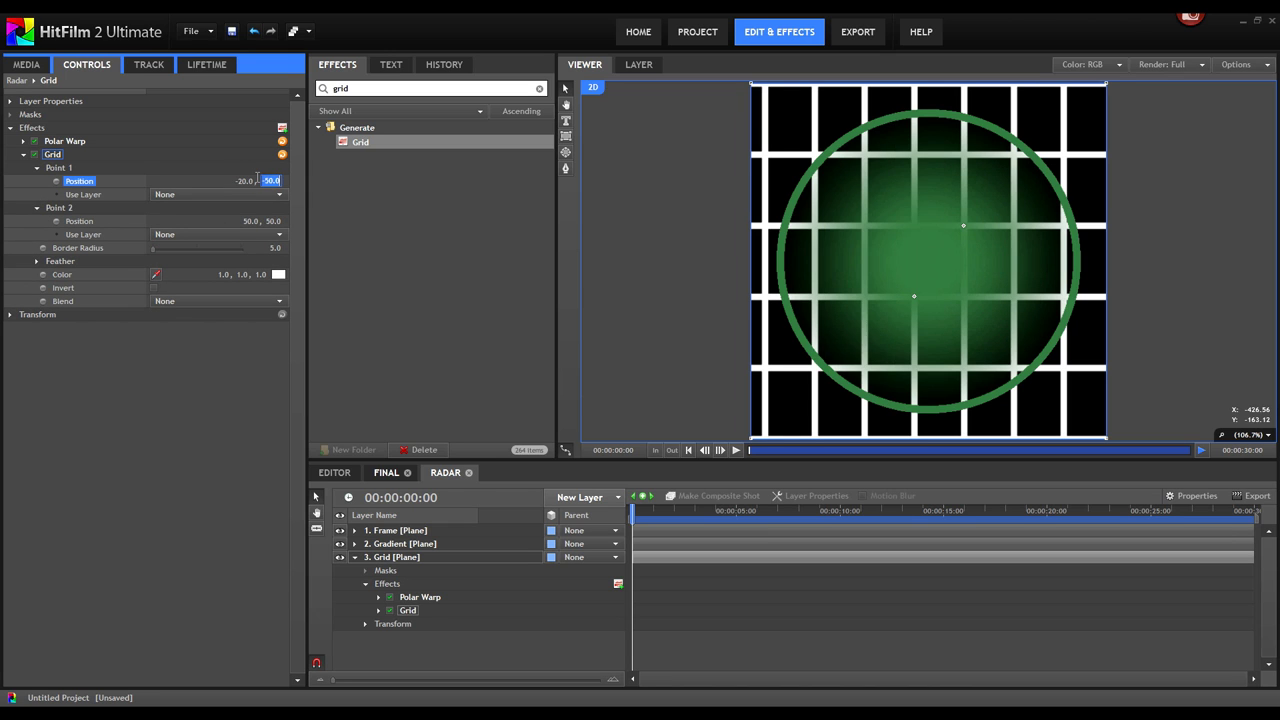
text(-20)
key(Return)
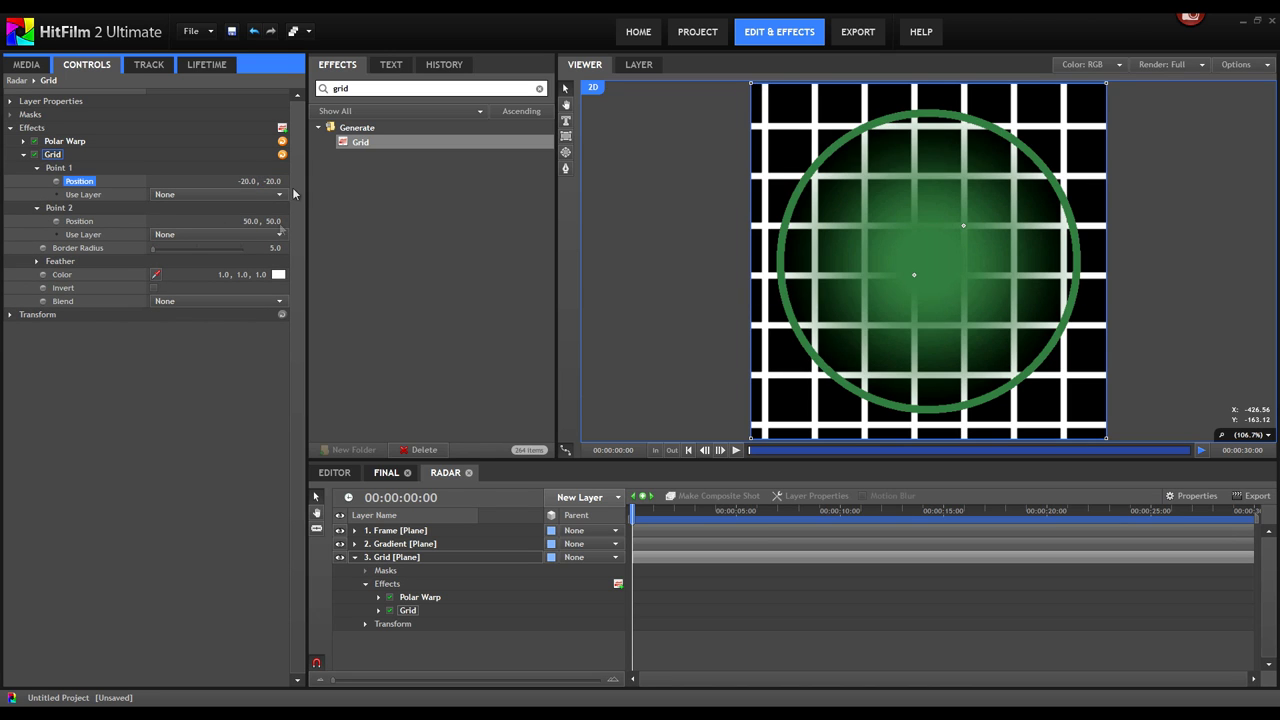
click(248, 221)
text(20)
key(Tab)
text(20)
key(Return)
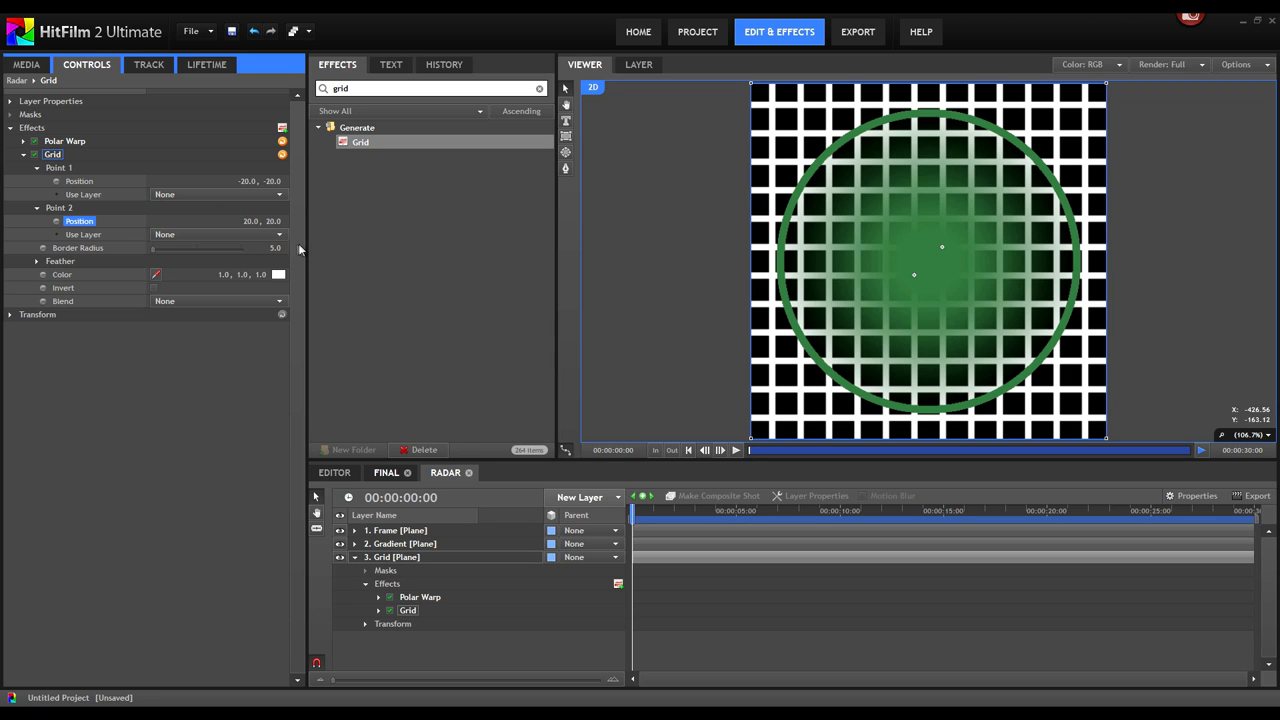
Set the Grid effect's Border Radius to 2 and blend mode to Stencil Alpha
click(274, 249)
text(2)
key(Return)
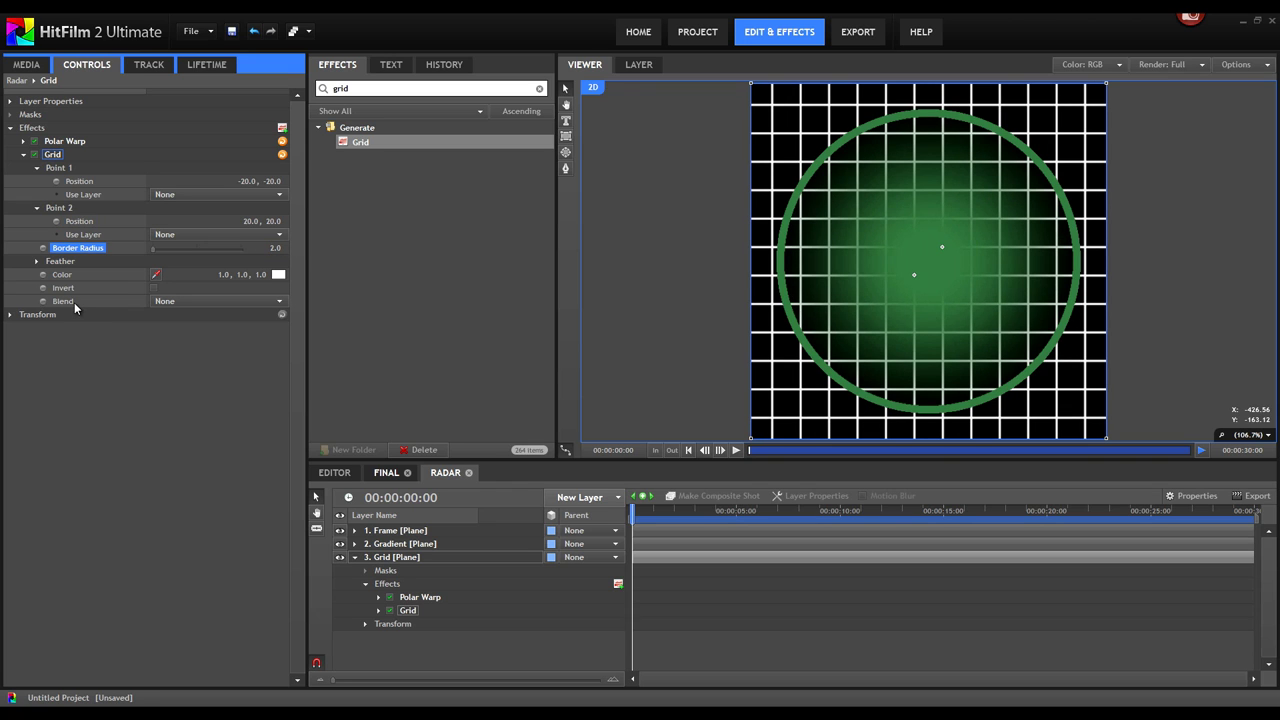
click(184, 302)
click(184, 327)
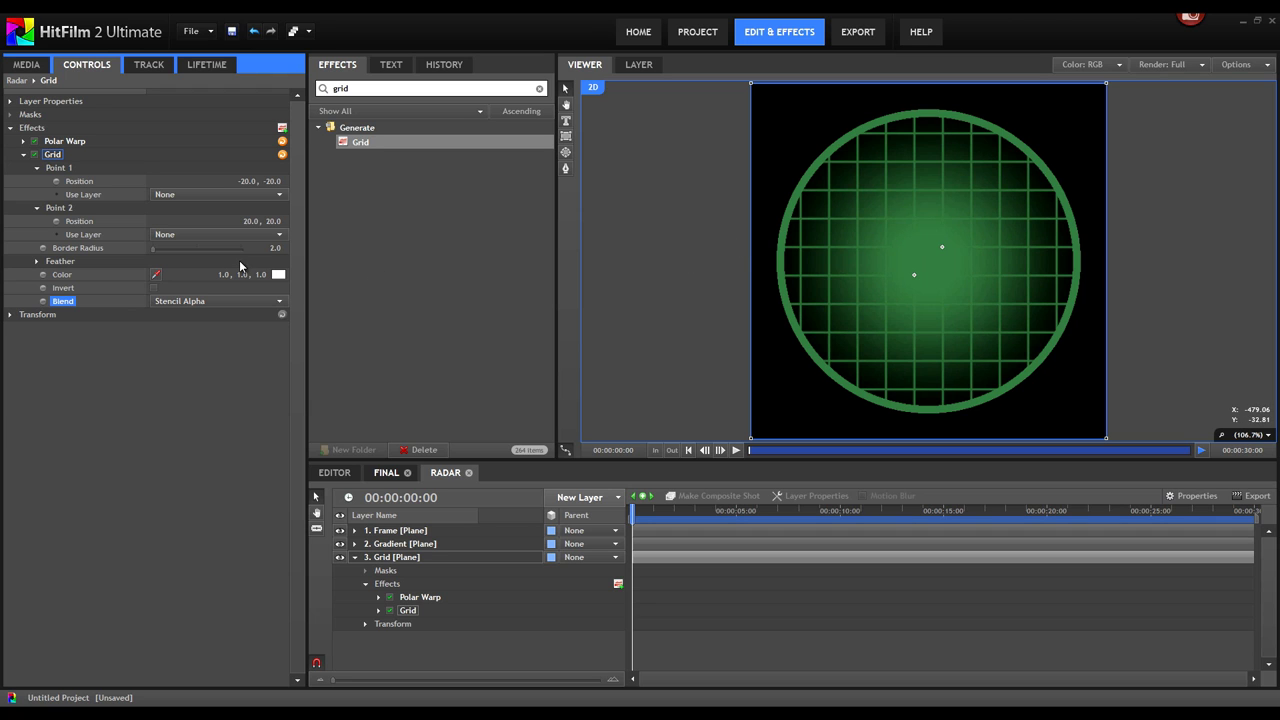
Move the Grid effect above Polar Warp and set the Gradient layer's opacity to 66%
click(409, 611)
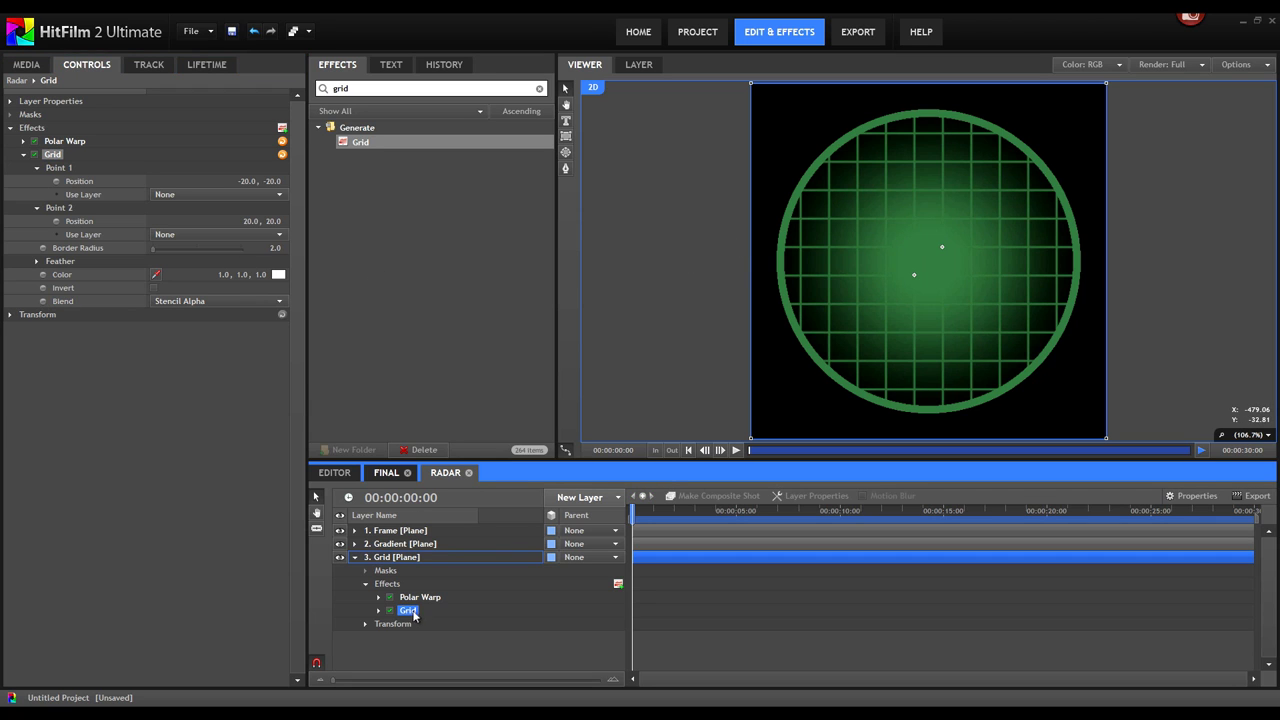
drag(414, 616, 417, 600)
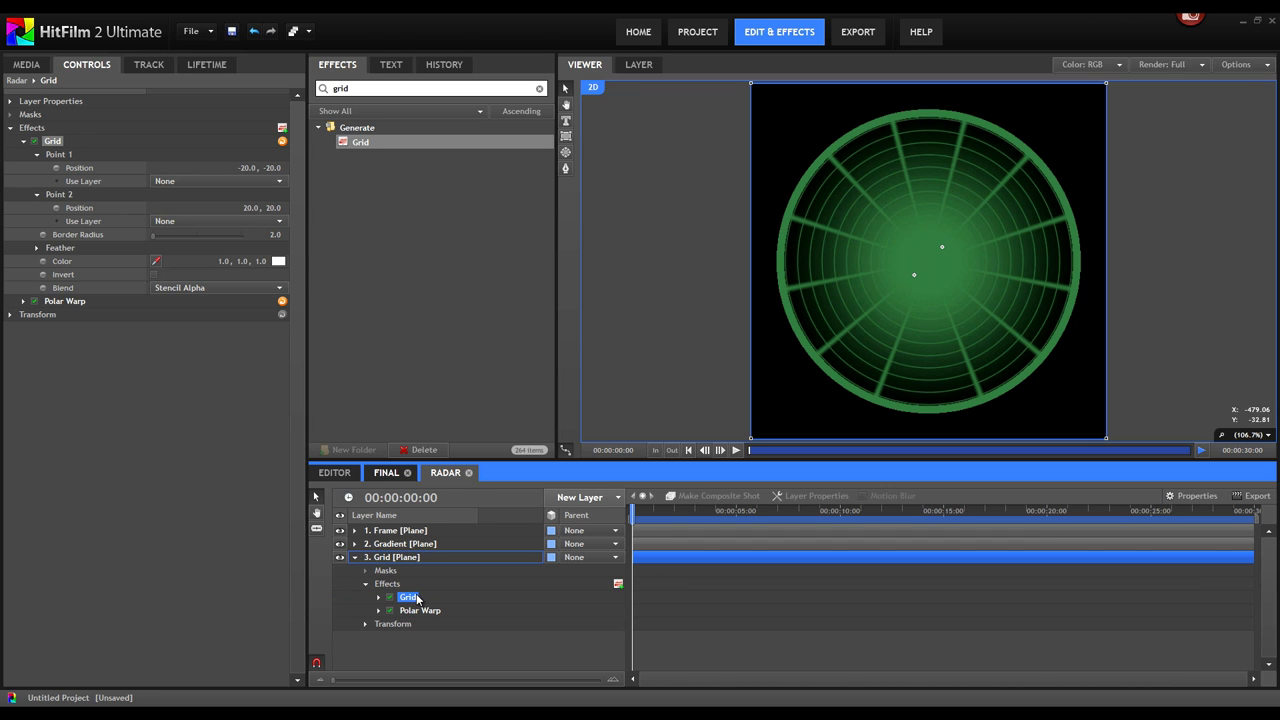
click(385, 543)
click(11, 141)
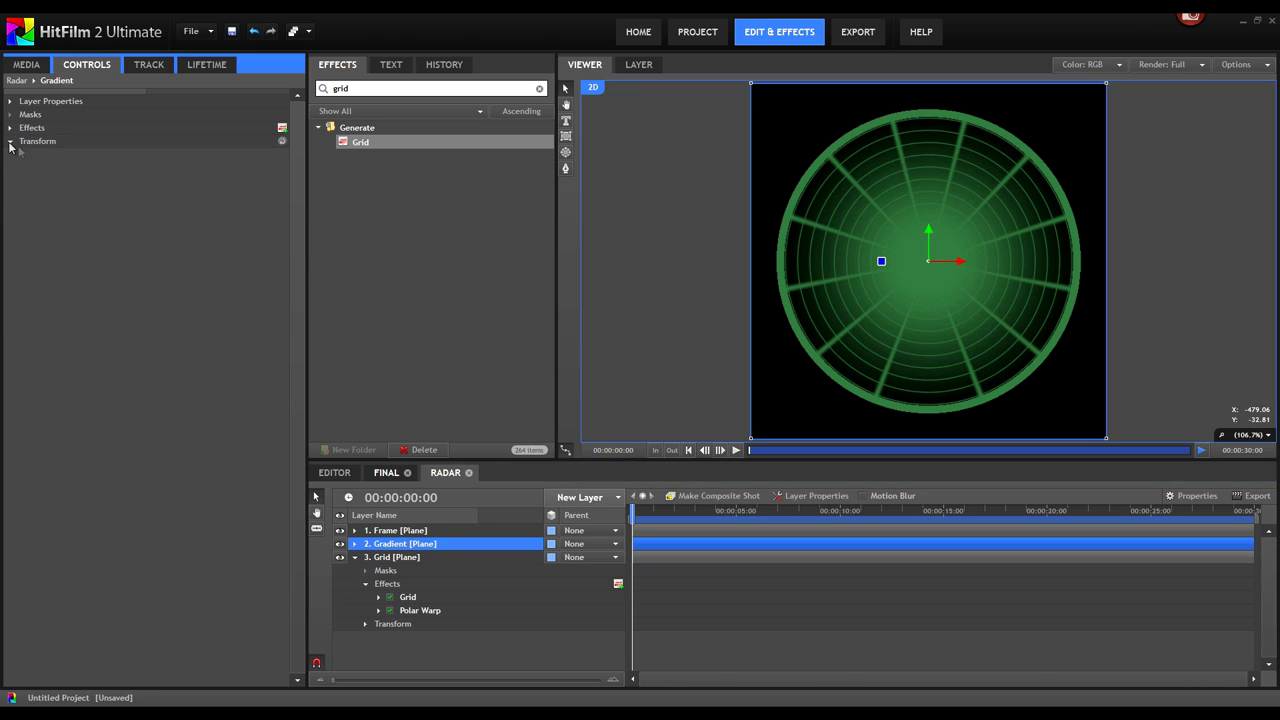
drag(280, 157, 256, 155)
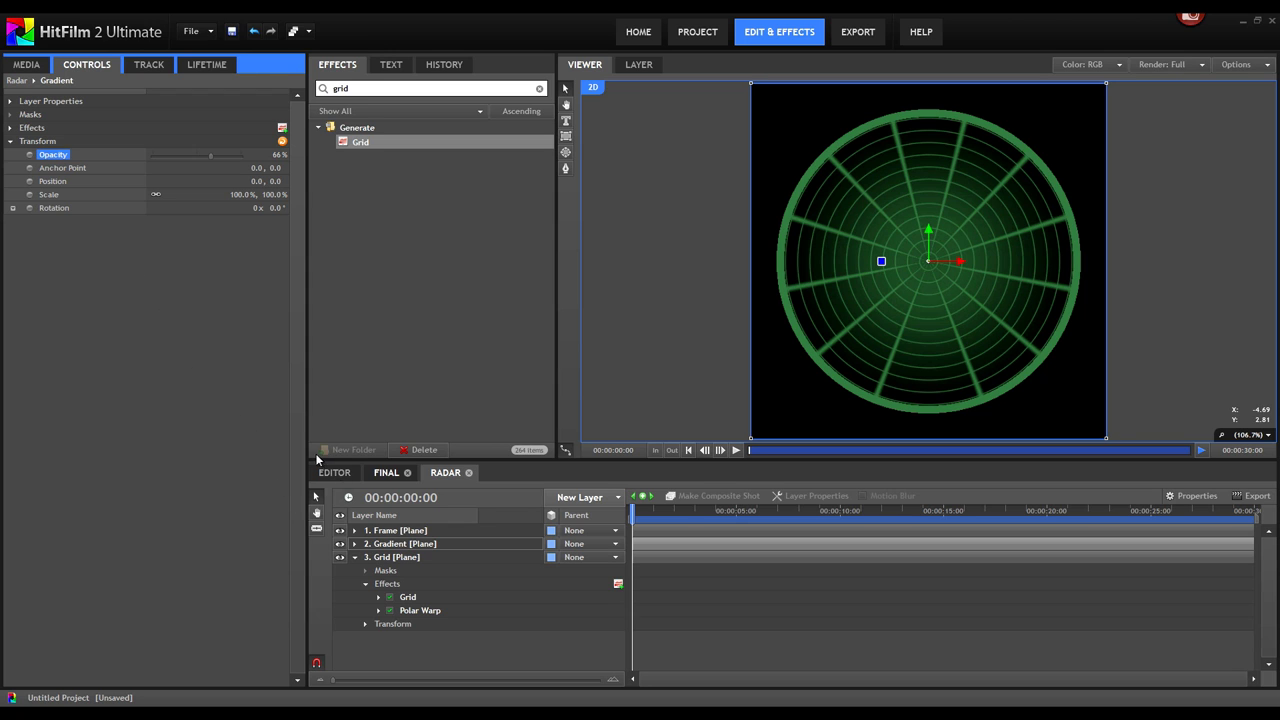
click(418, 545)
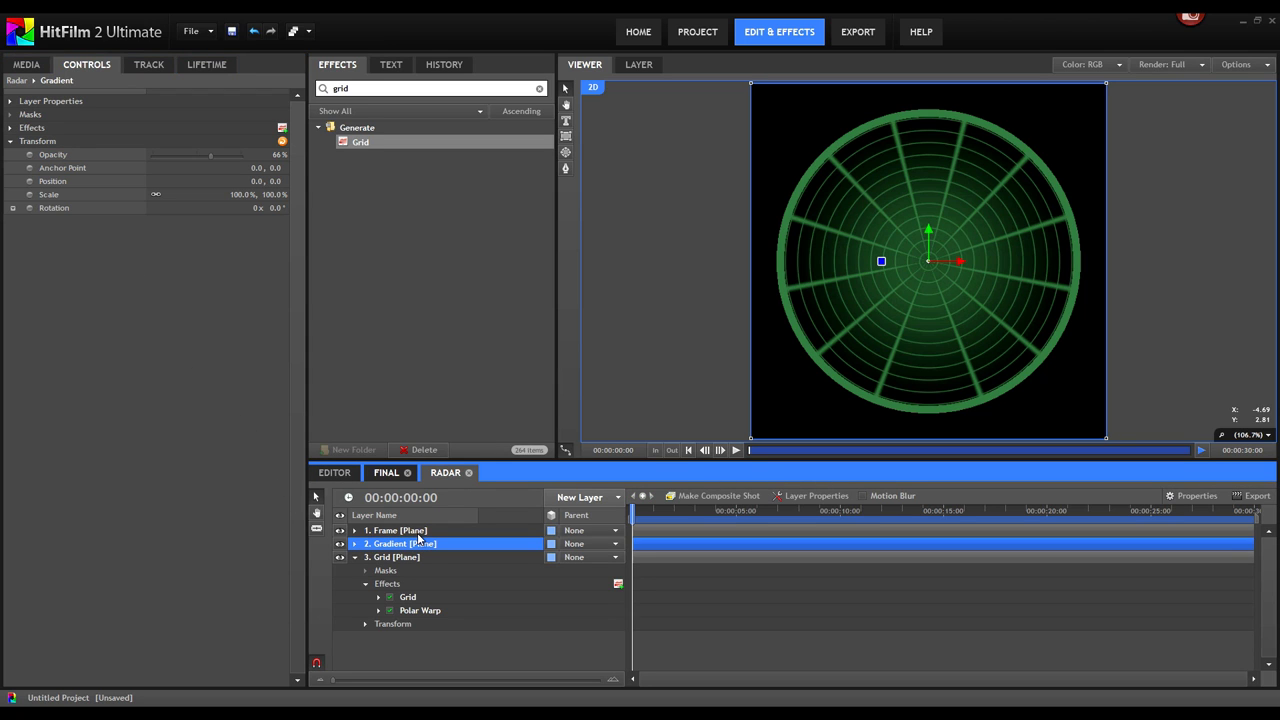
Copy the Gradient layer and create a 500×500 composite shot named Search
right_click(413, 547)
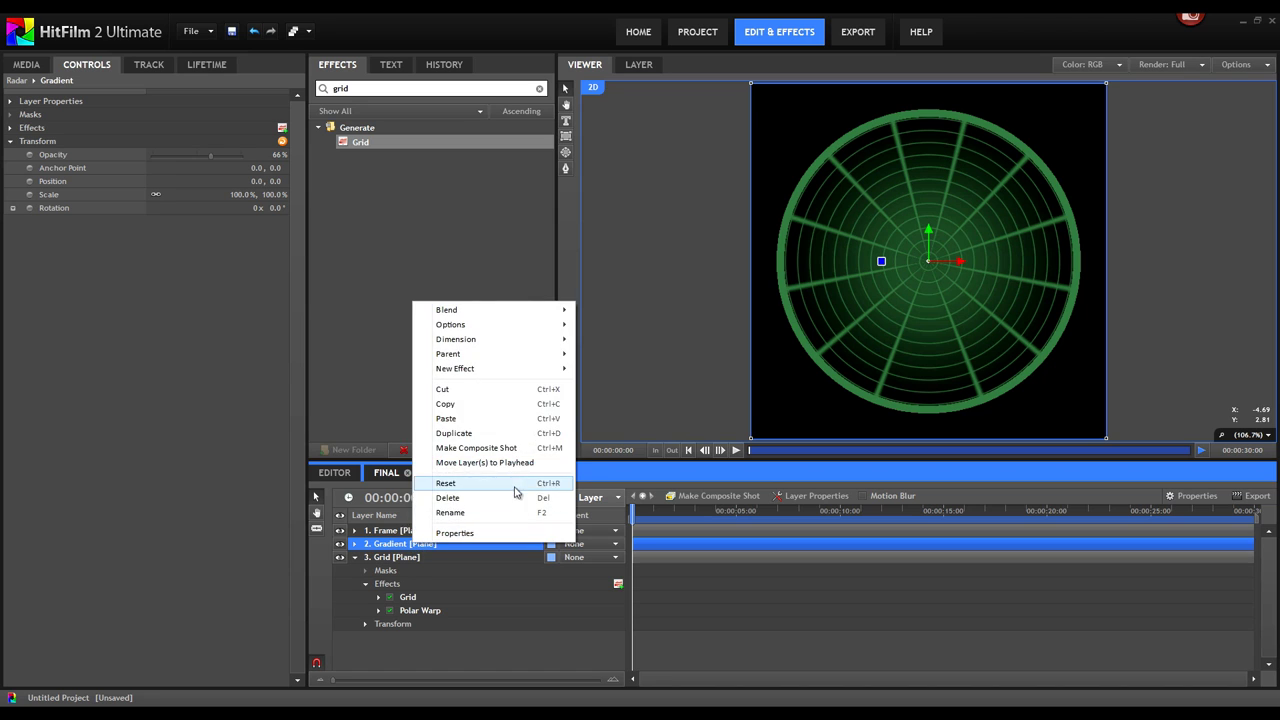
click(494, 408)
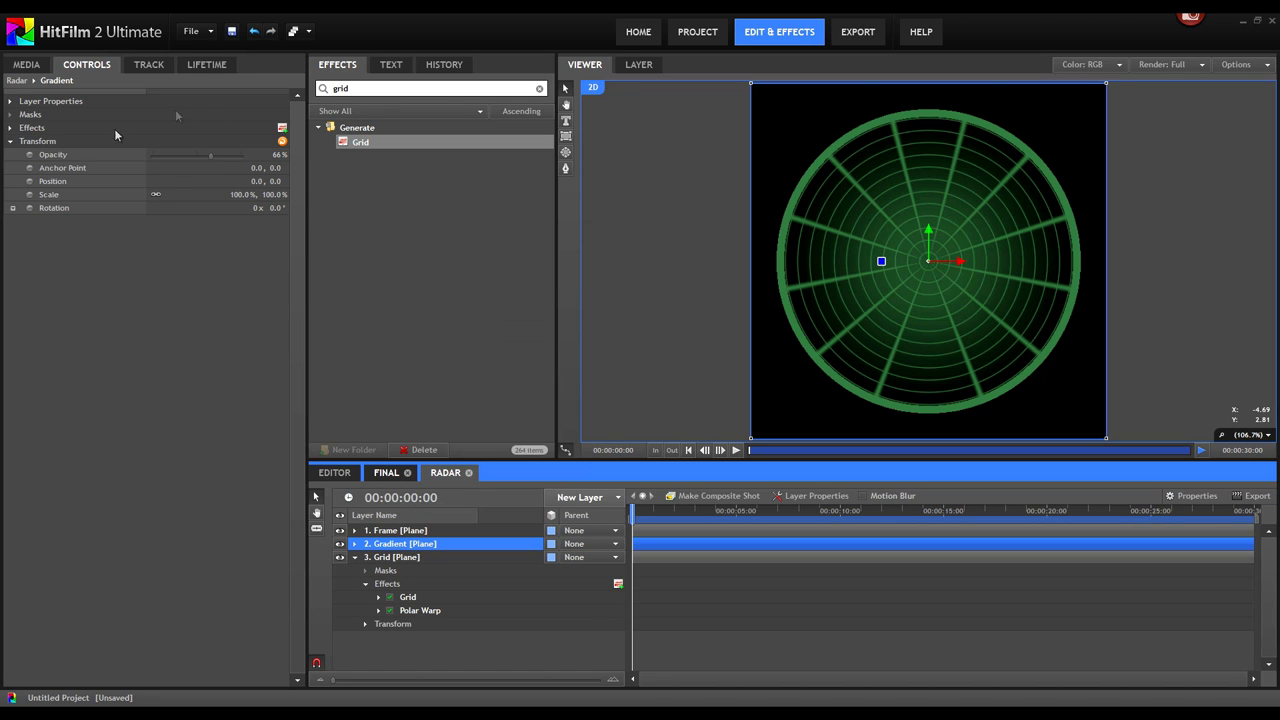
click(35, 68)
click(200, 241)
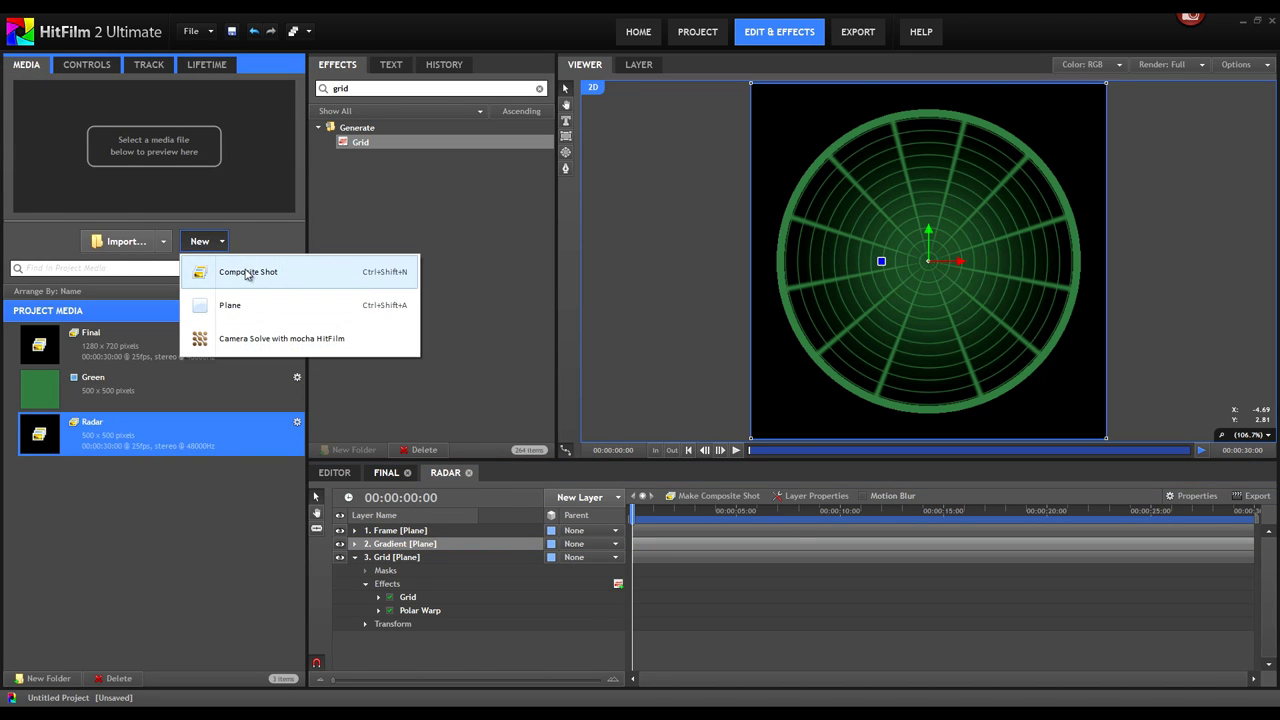
click(240, 275)
text(Search)
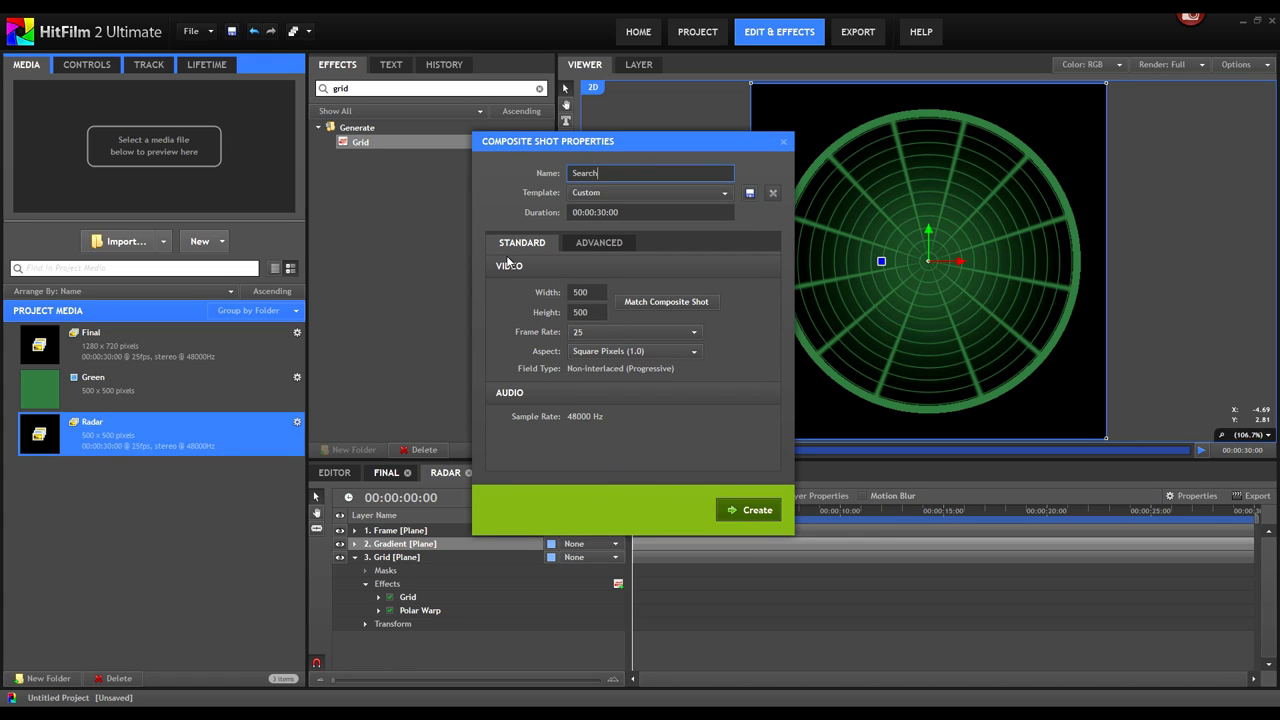
click(750, 510)
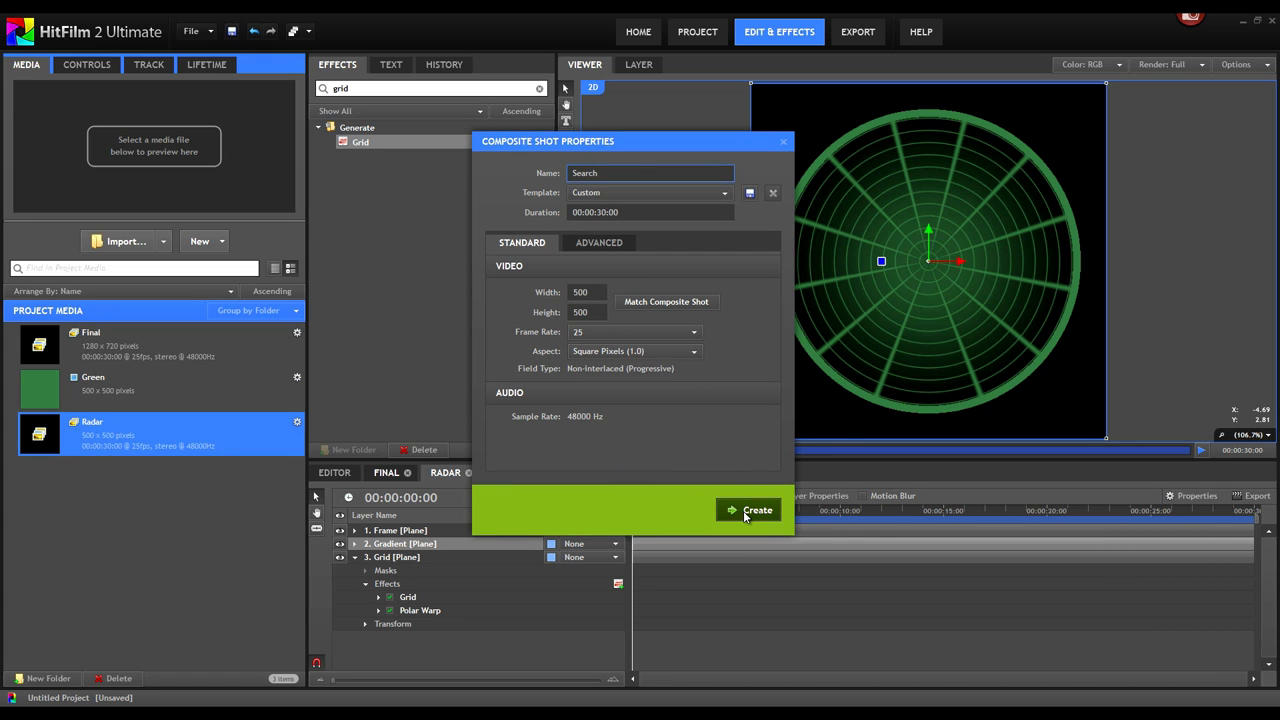
Paste the Gradient layer into Search and delete its Radial Gradient effect
key(ctrl+v)
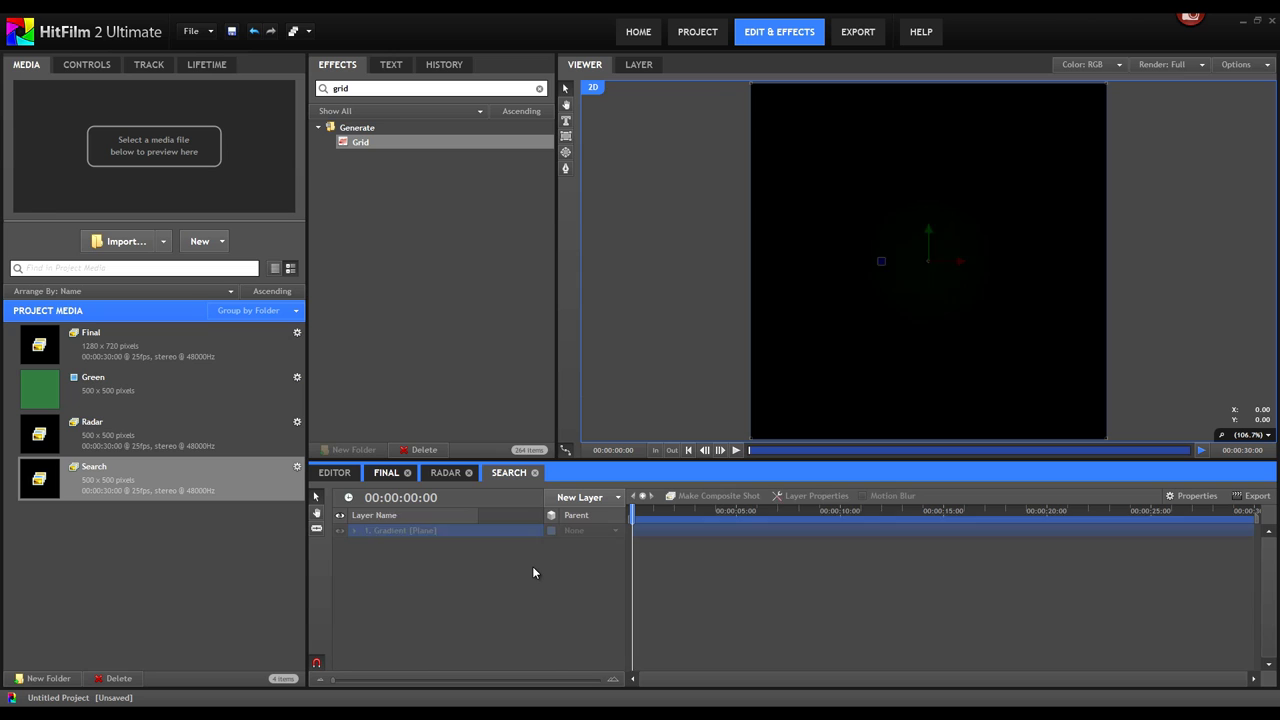
click(354, 530)
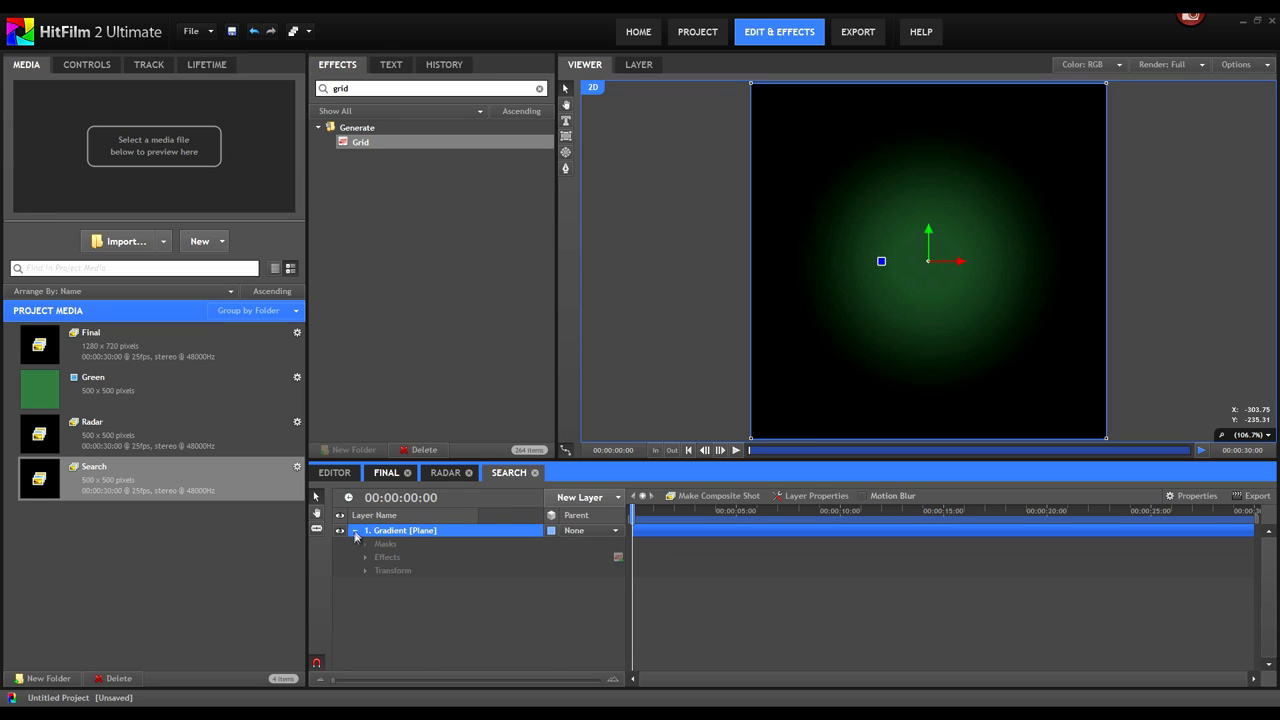
click(365, 557)
click(437, 585)
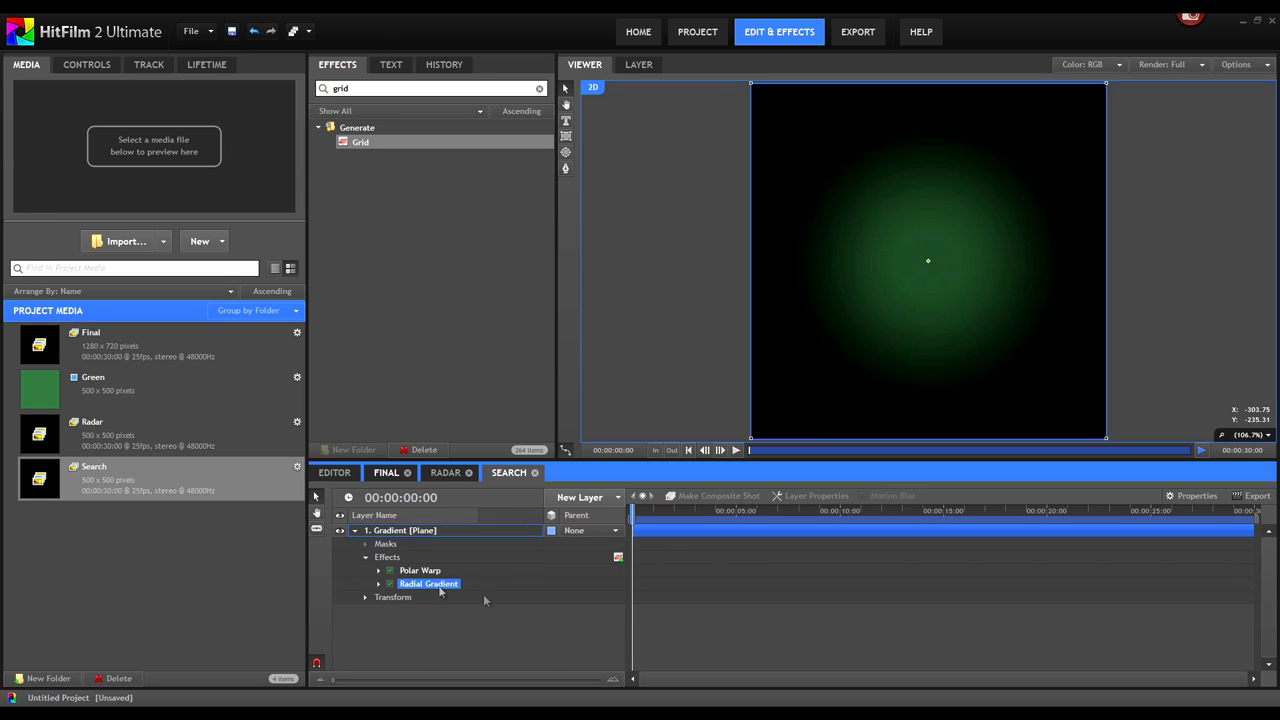
key(Delete)
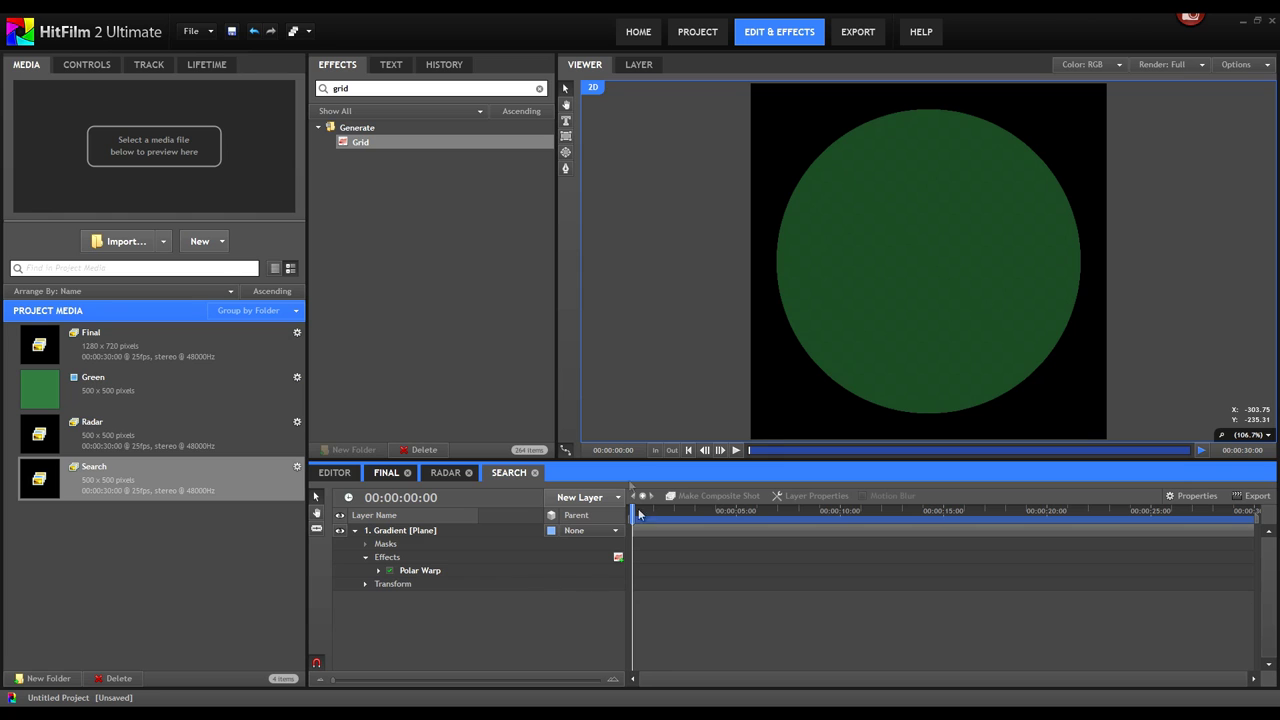
Reduce the Polar Warp Range to 129° to cut a wedge from the disc
double_click(425, 571)
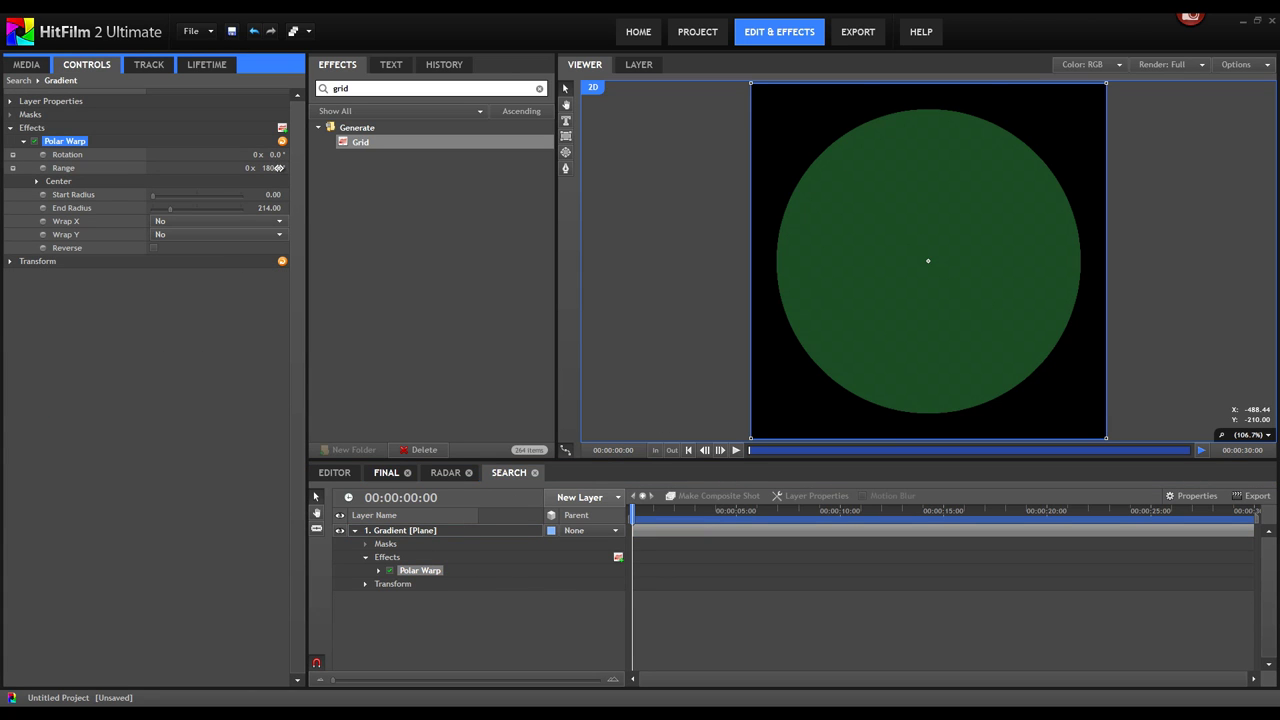
drag(279, 168, 252, 175)
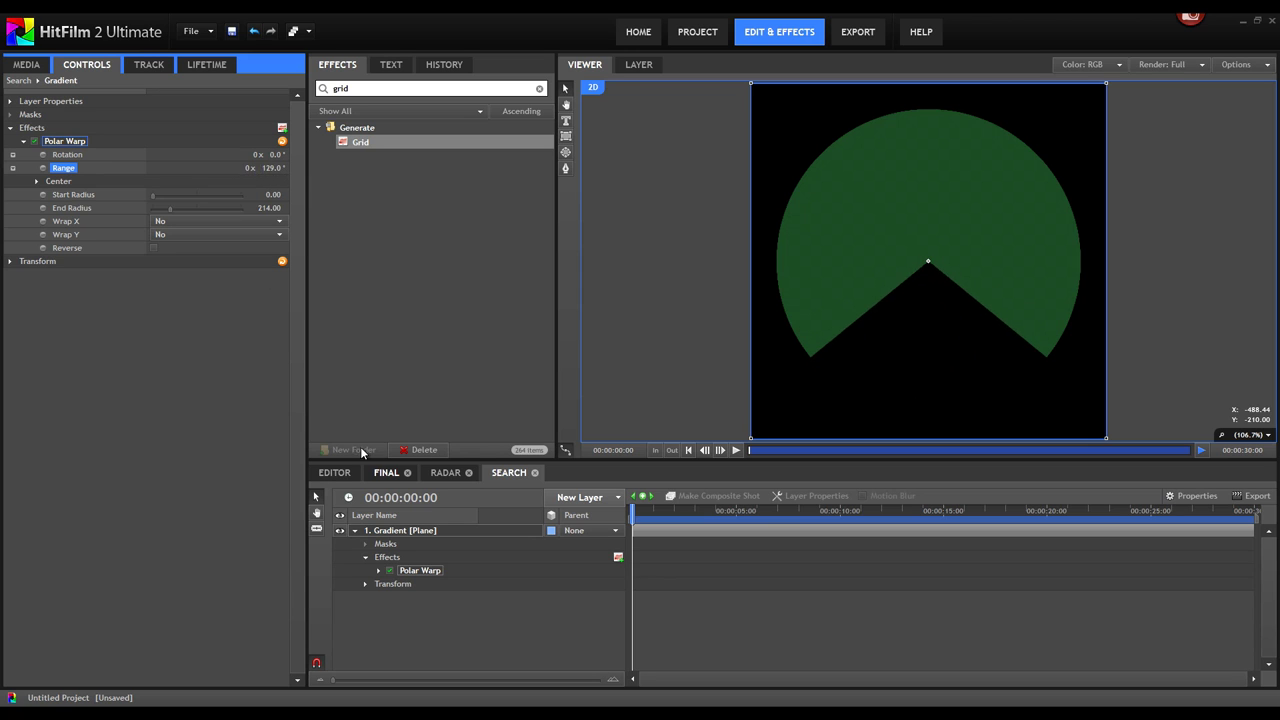
click(28, 66)
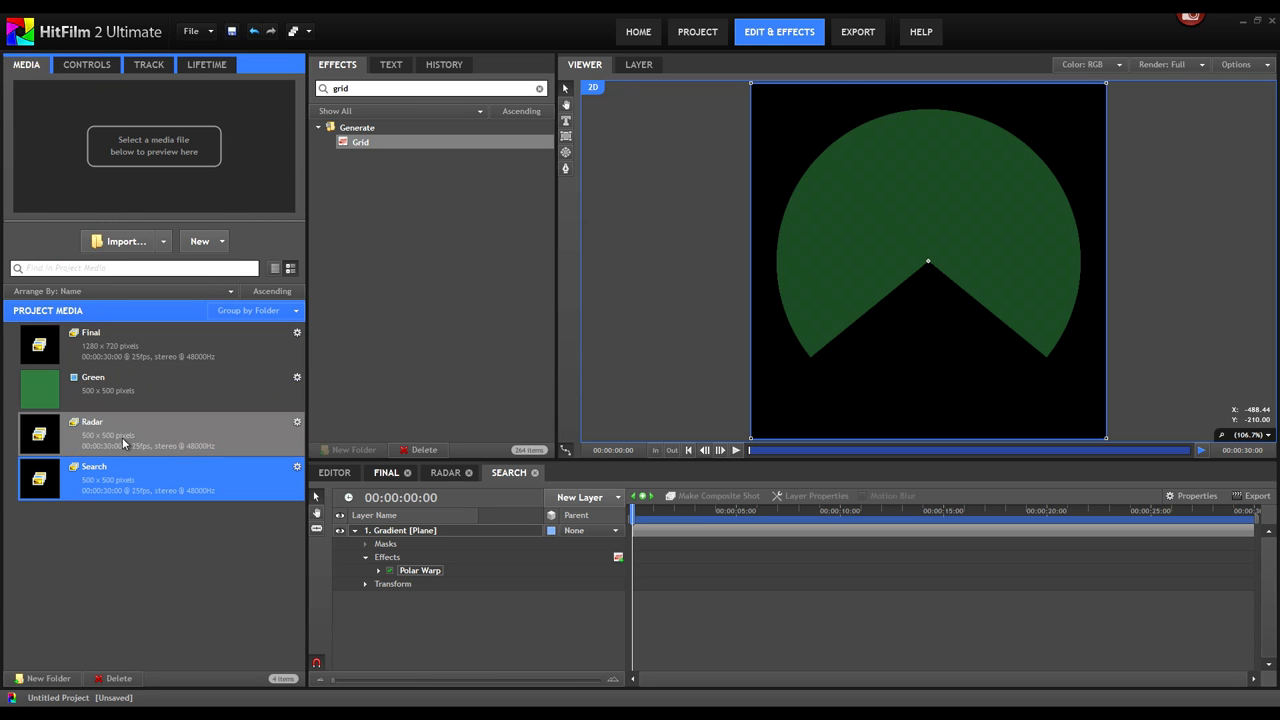
Add the Radar composite to Search, hide the Gradient layer, and apply Color Gradient to it
drag(123, 444, 378, 592)
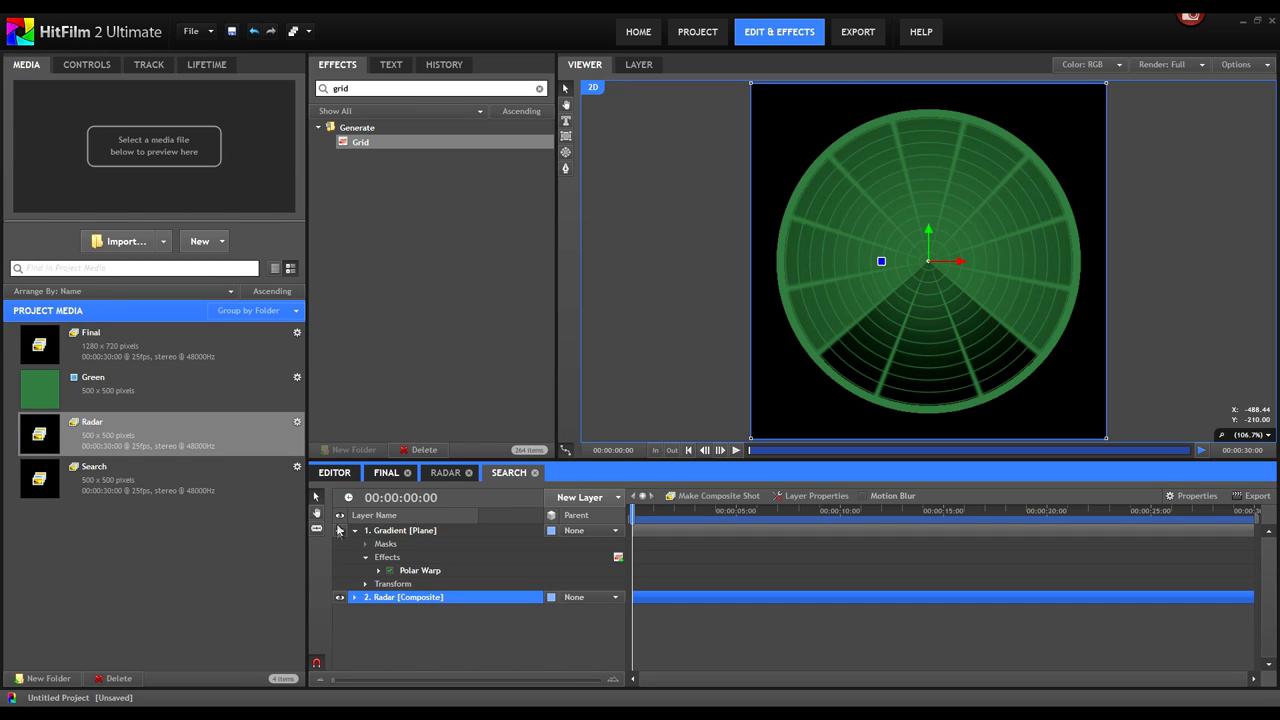
click(340, 530)
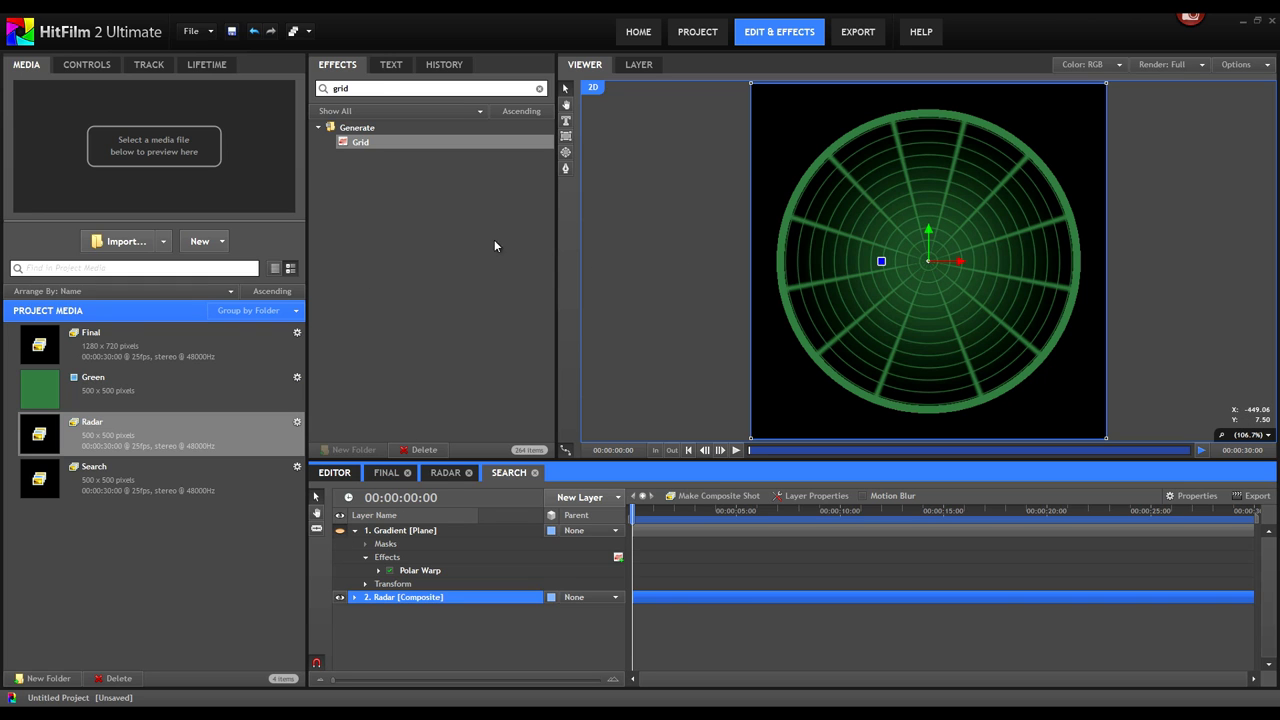
click(380, 88)
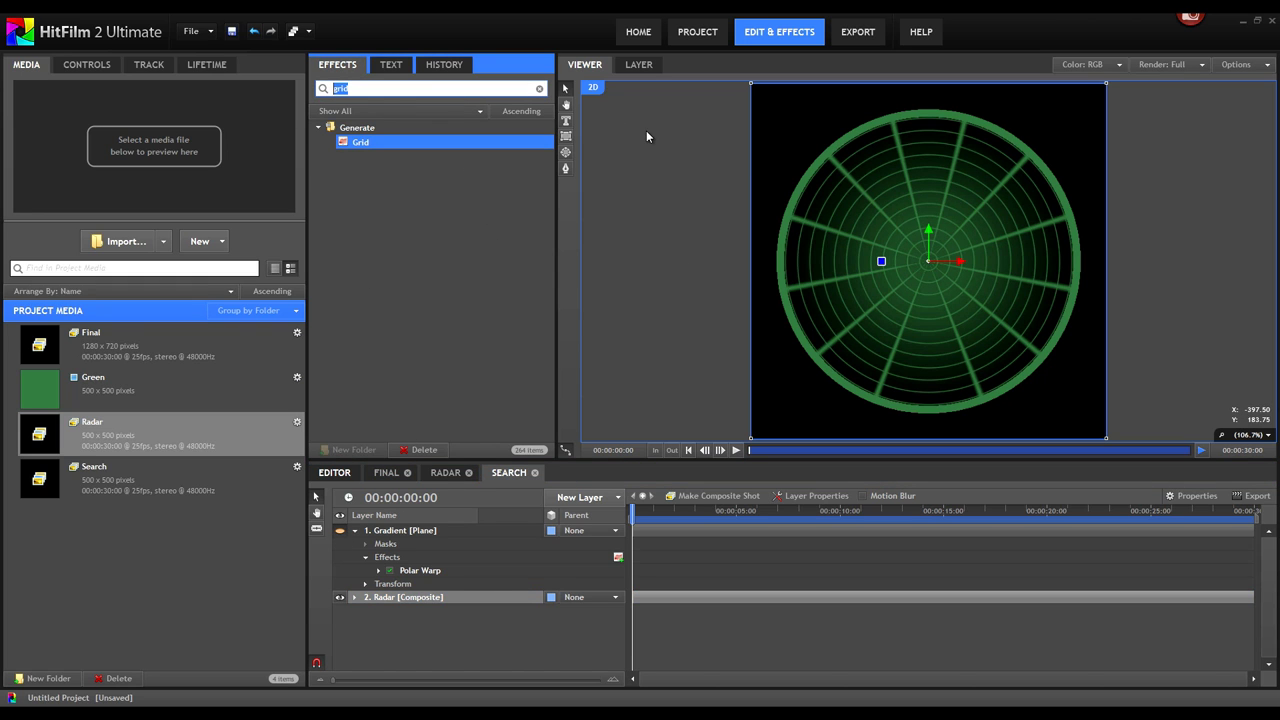
text(gr)
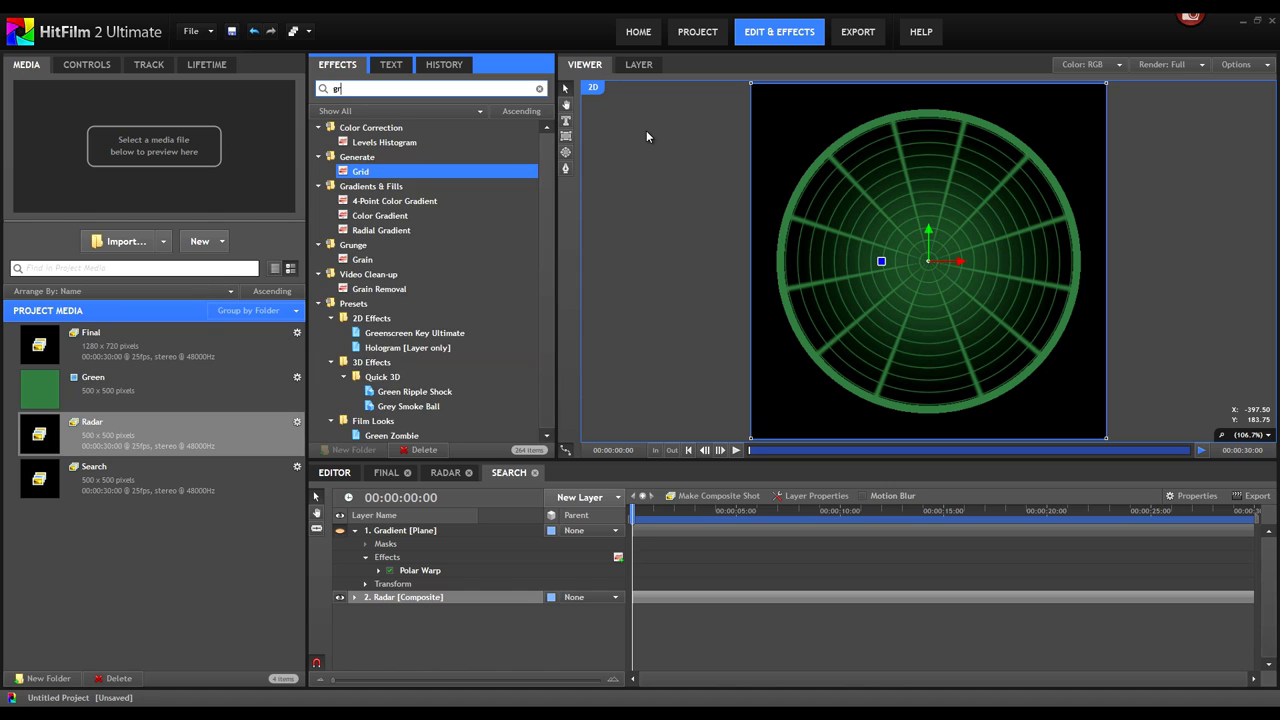
text(a)
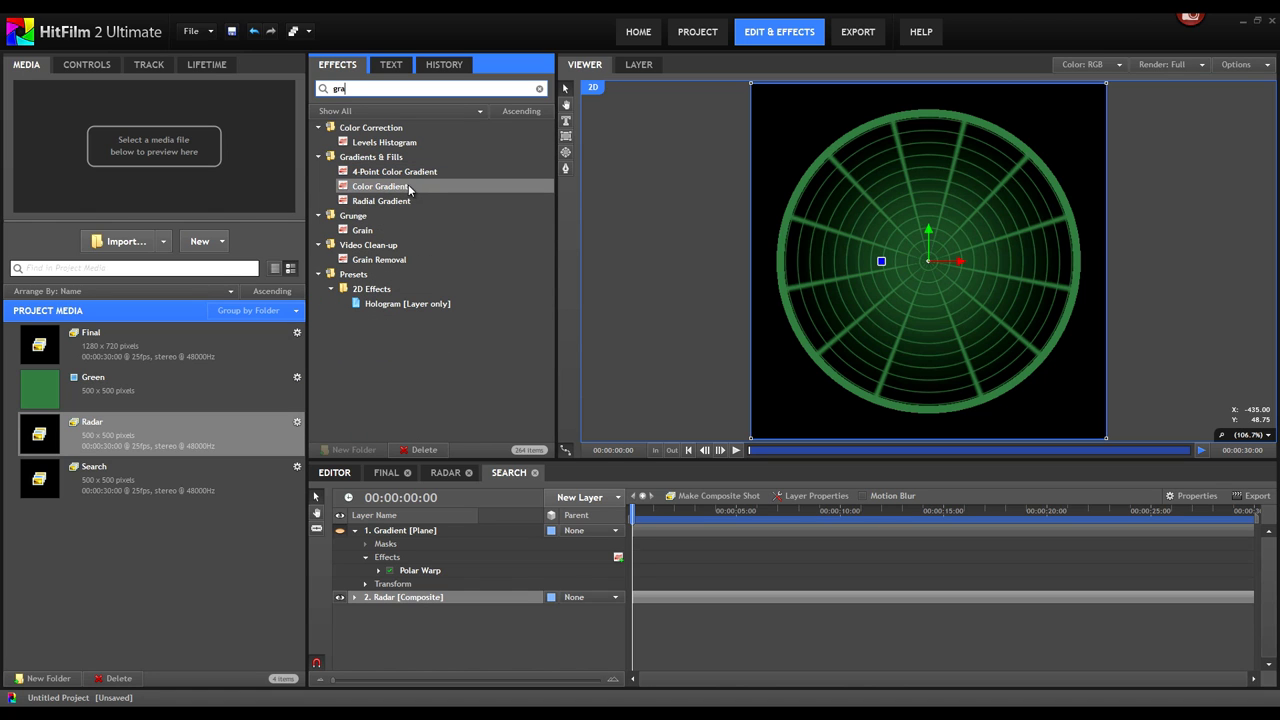
drag(380, 186, 432, 580)
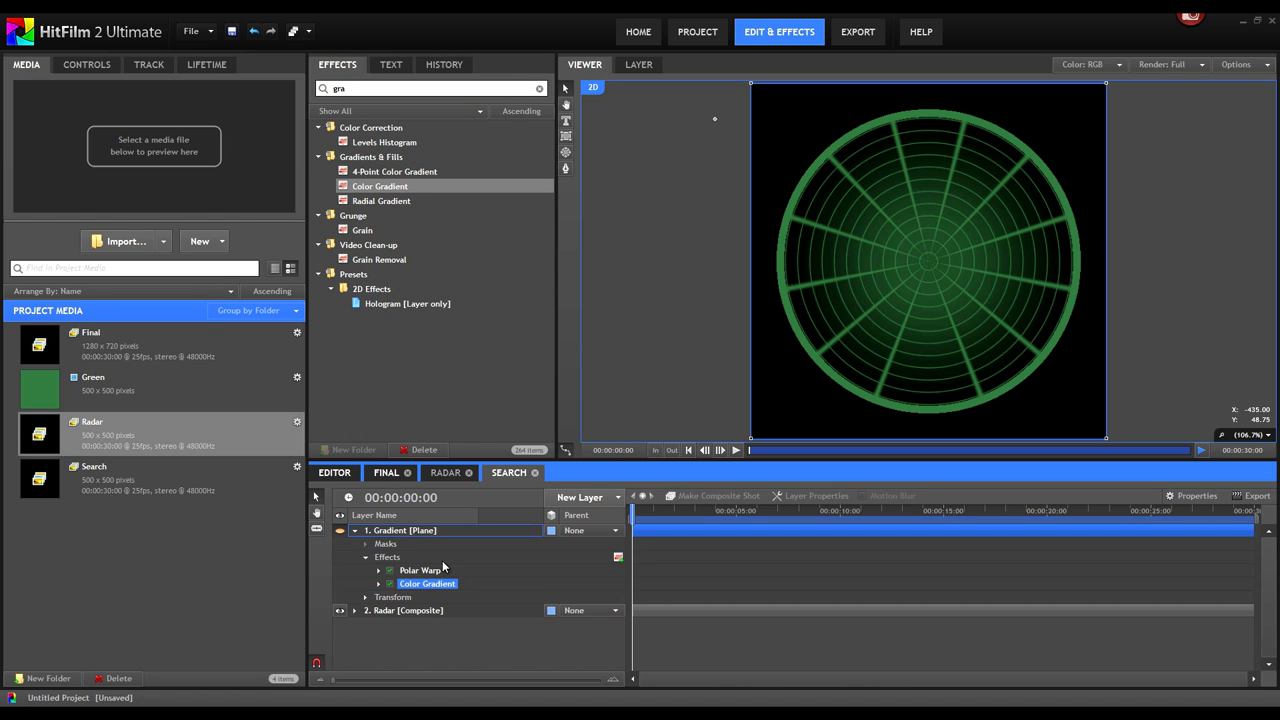
double_click(434, 588)
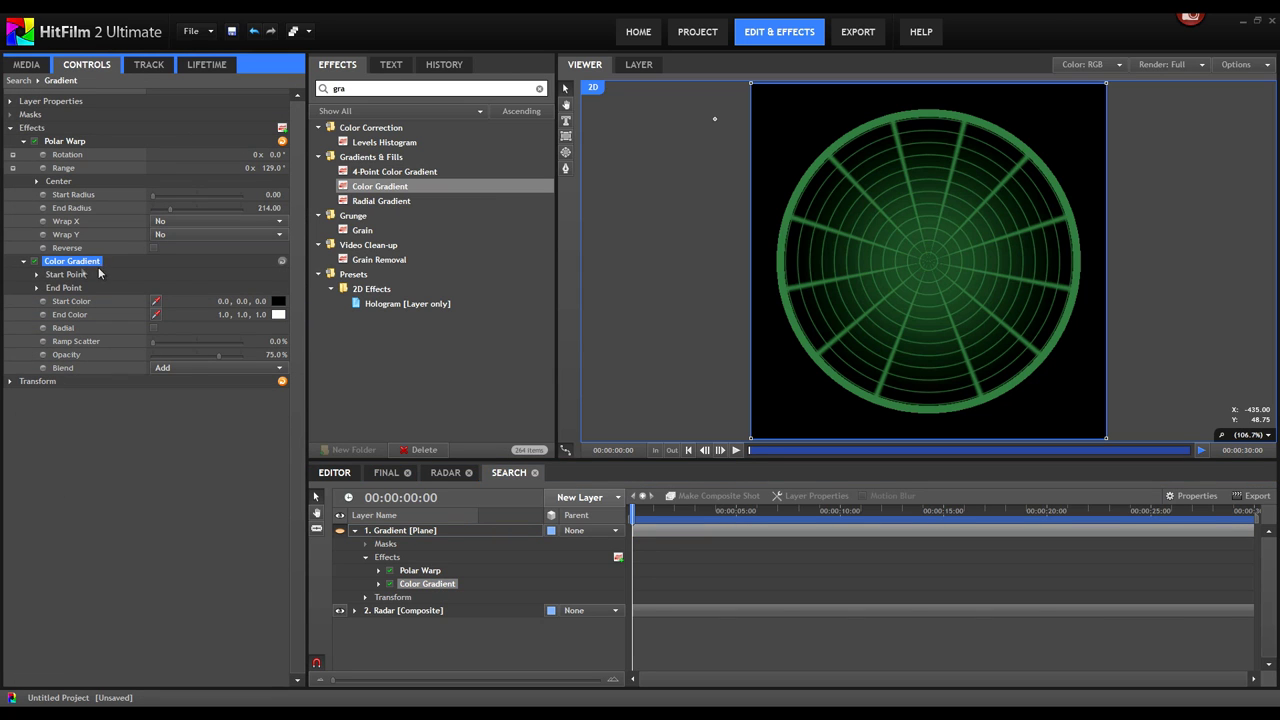
Sample the radar's green as the gradient Start colour and another radar colour as End
click(37, 275)
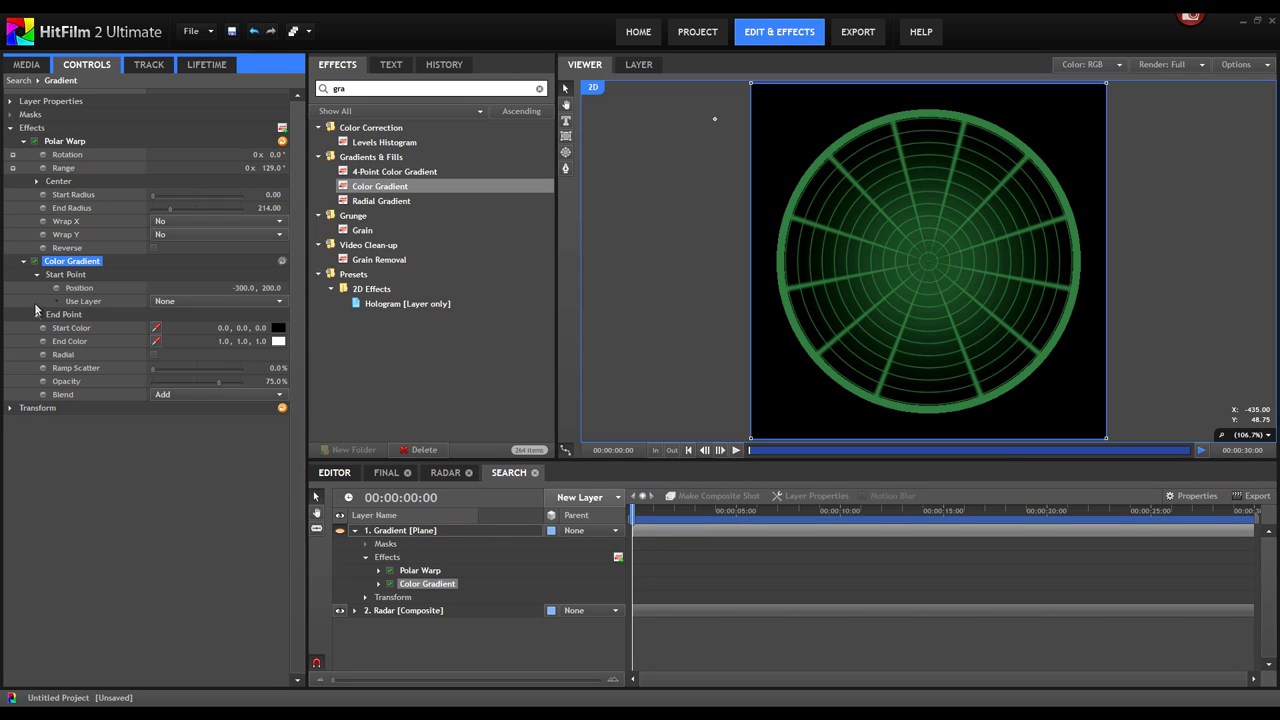
click(37, 314)
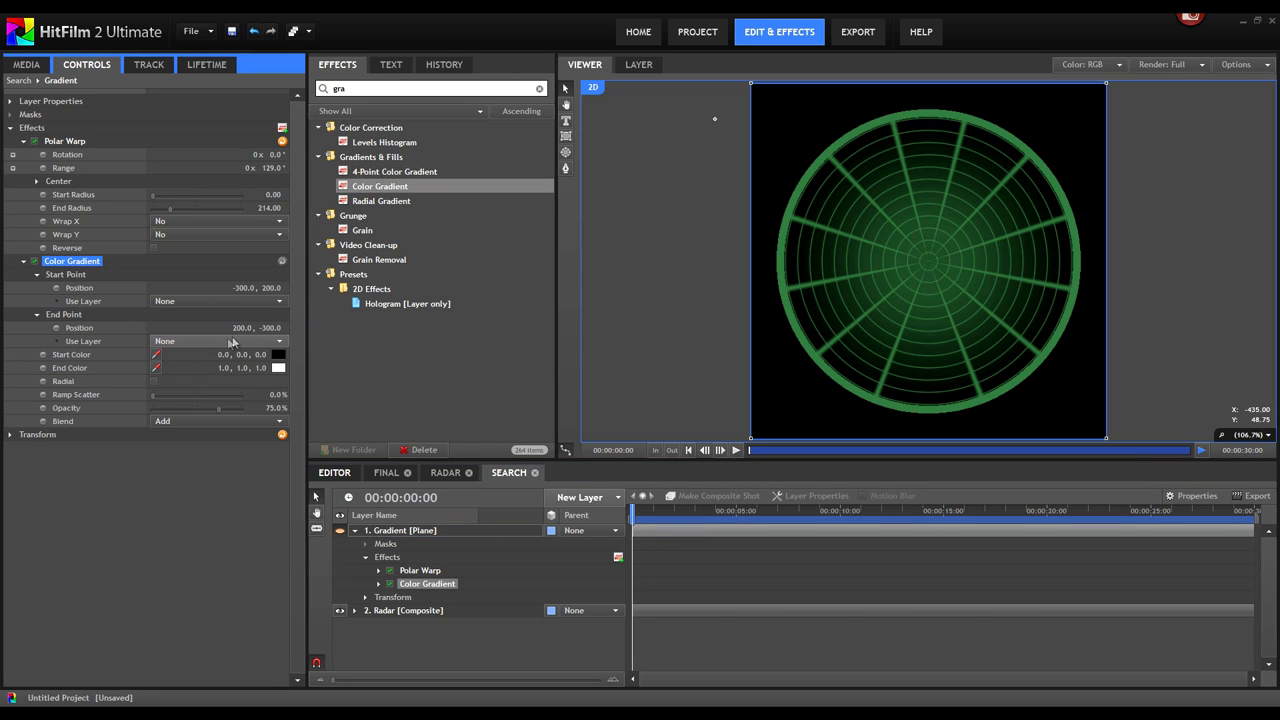
click(155, 354)
click(927, 244)
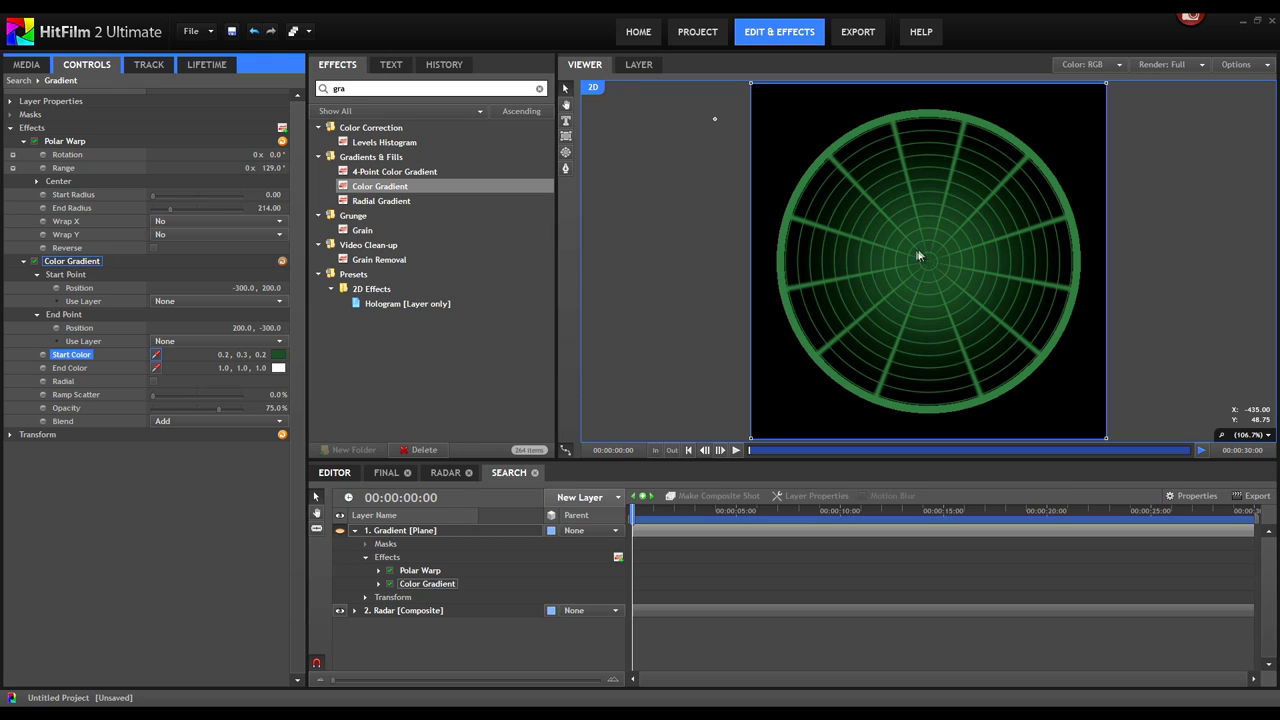
click(157, 368)
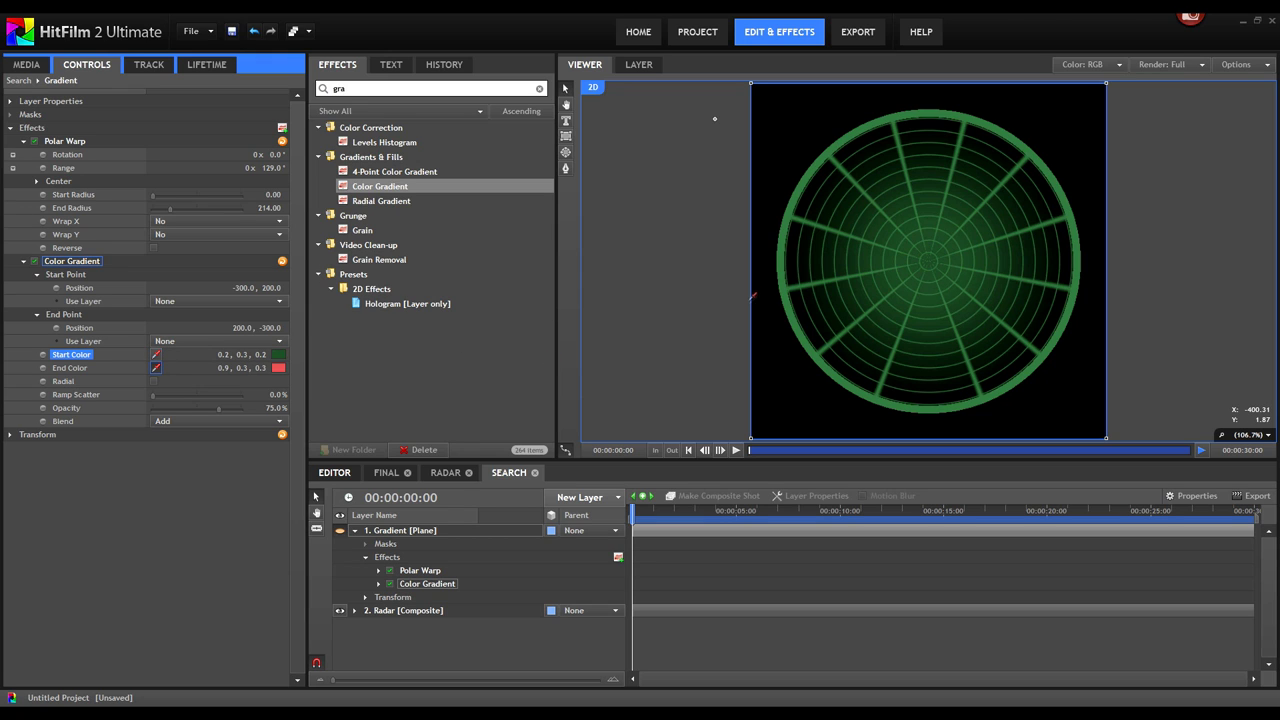
click(795, 249)
Delete the Radar layer, show Gradient again, move the start point mid-left, and set opacity to 100%
click(425, 609)
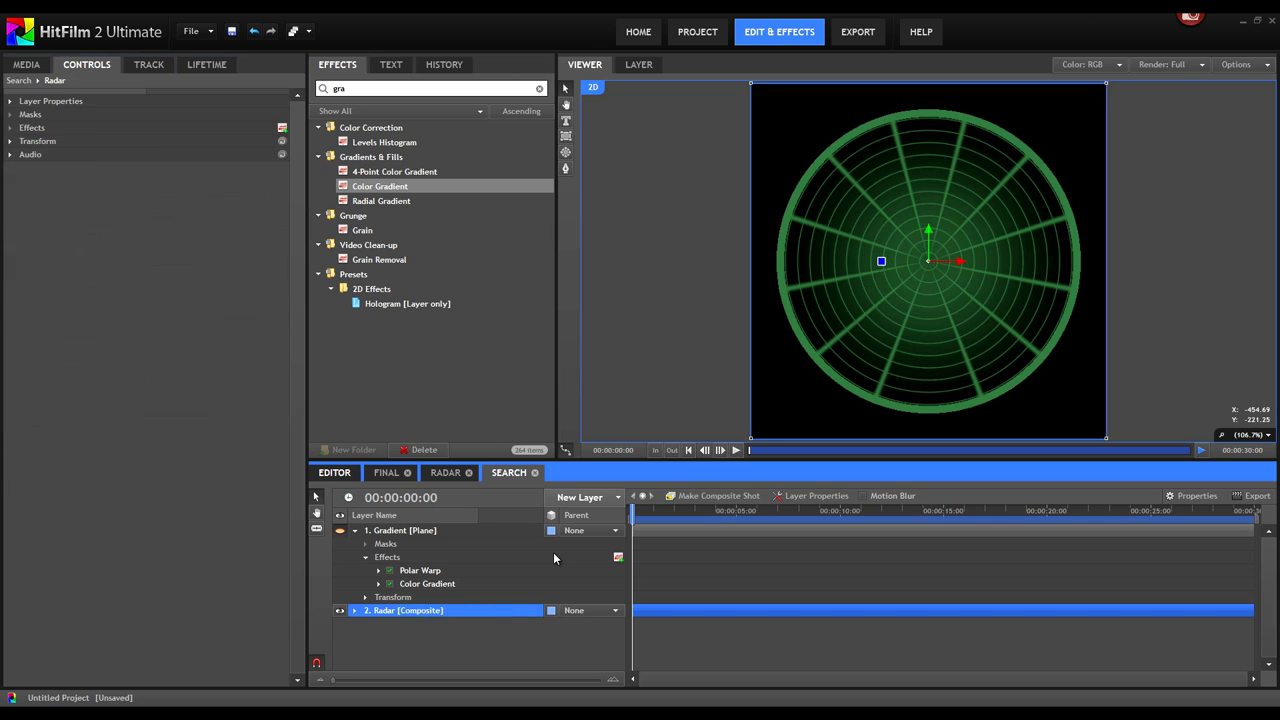
key(Delete)
click(339, 530)
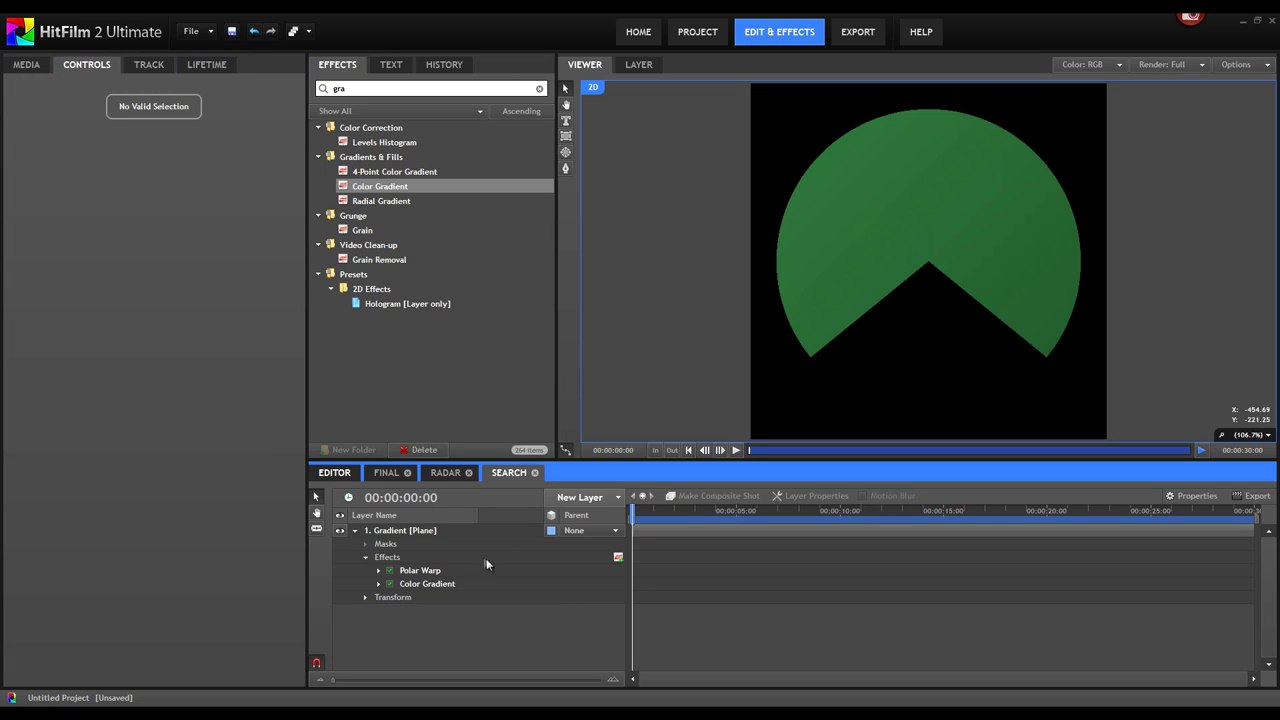
click(428, 584)
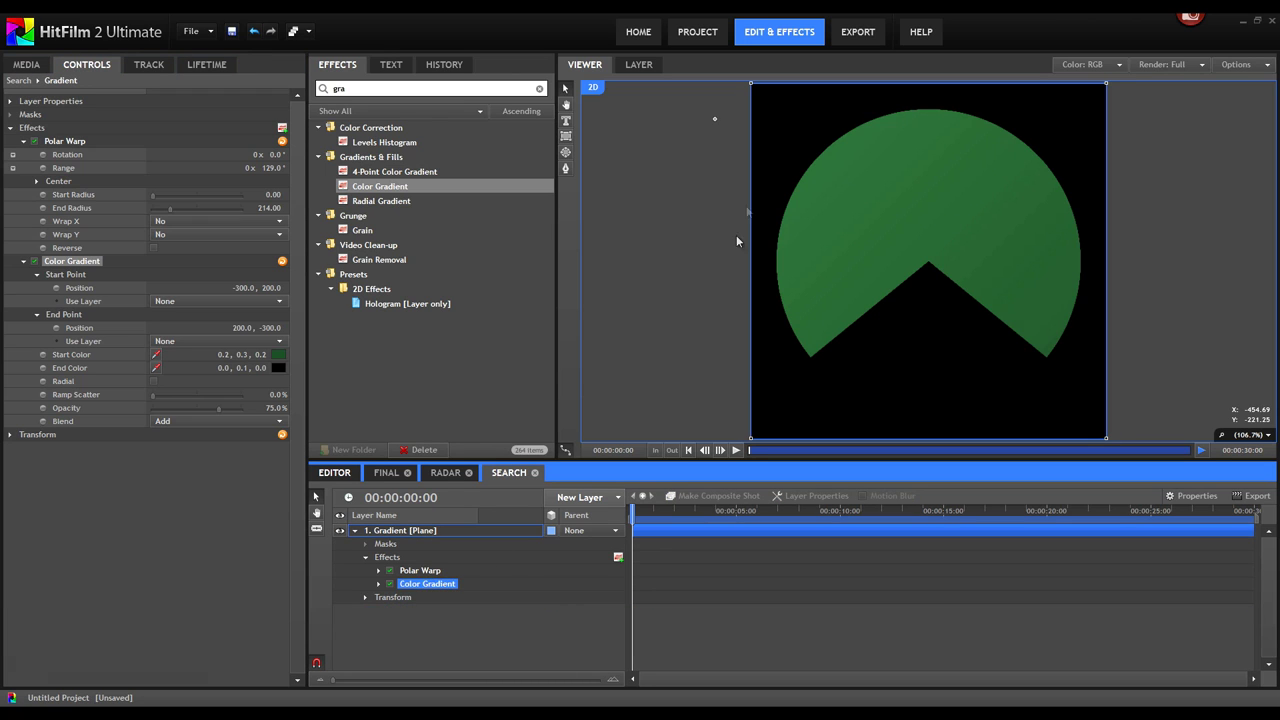
drag(715, 119, 717, 283)
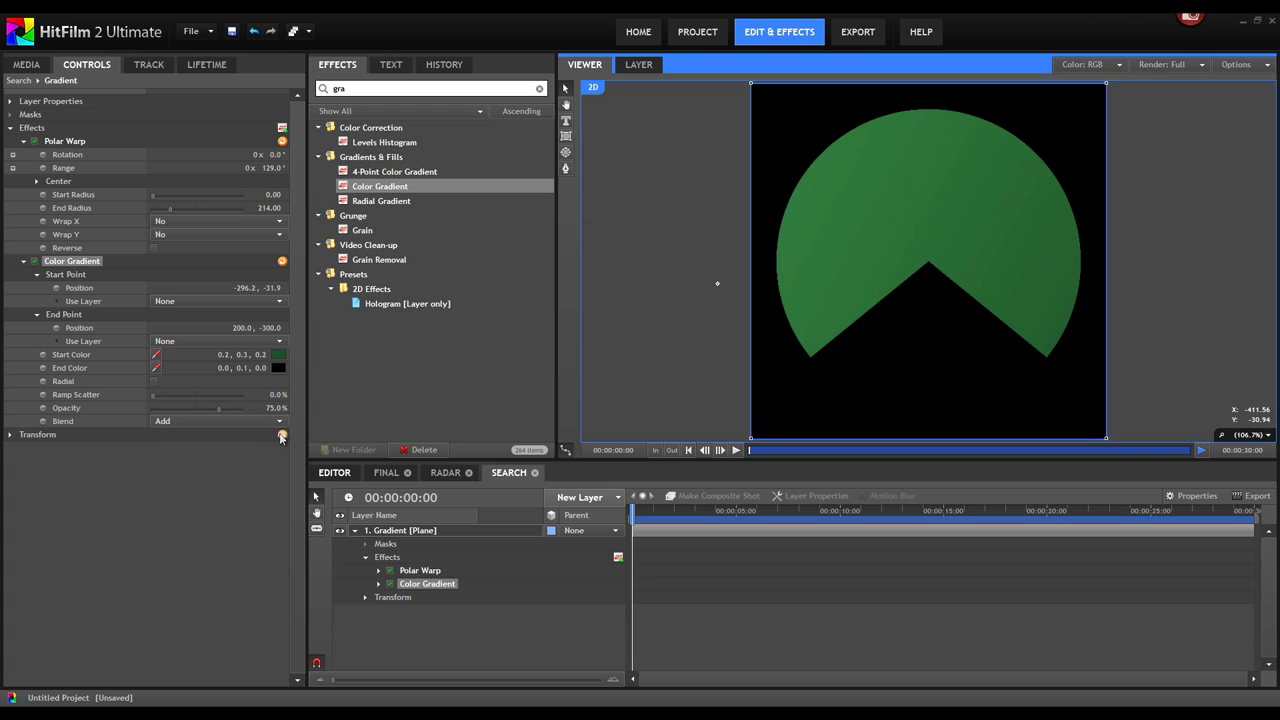
drag(281, 408, 300, 408)
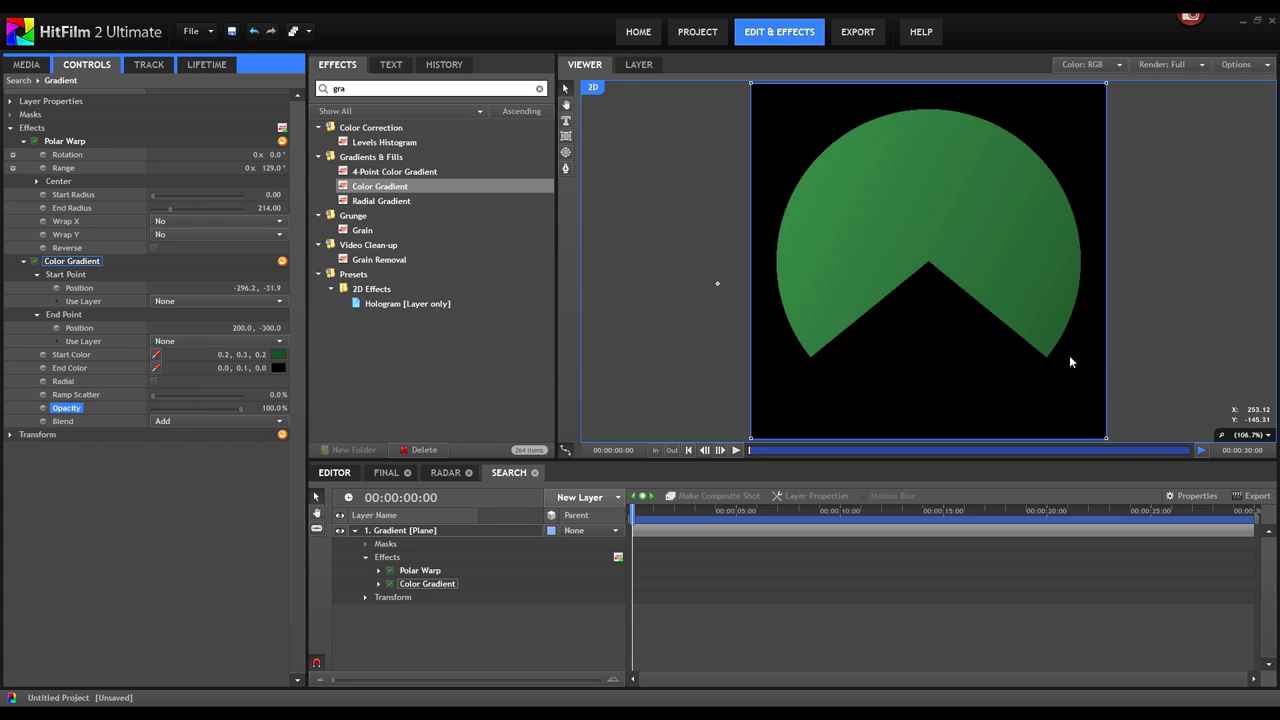
Move the gradient end point to the right, make the end colour black, and nudge the start inward
scroll(1069, 355, down, 1)
scroll(1090, 414, down, 1)
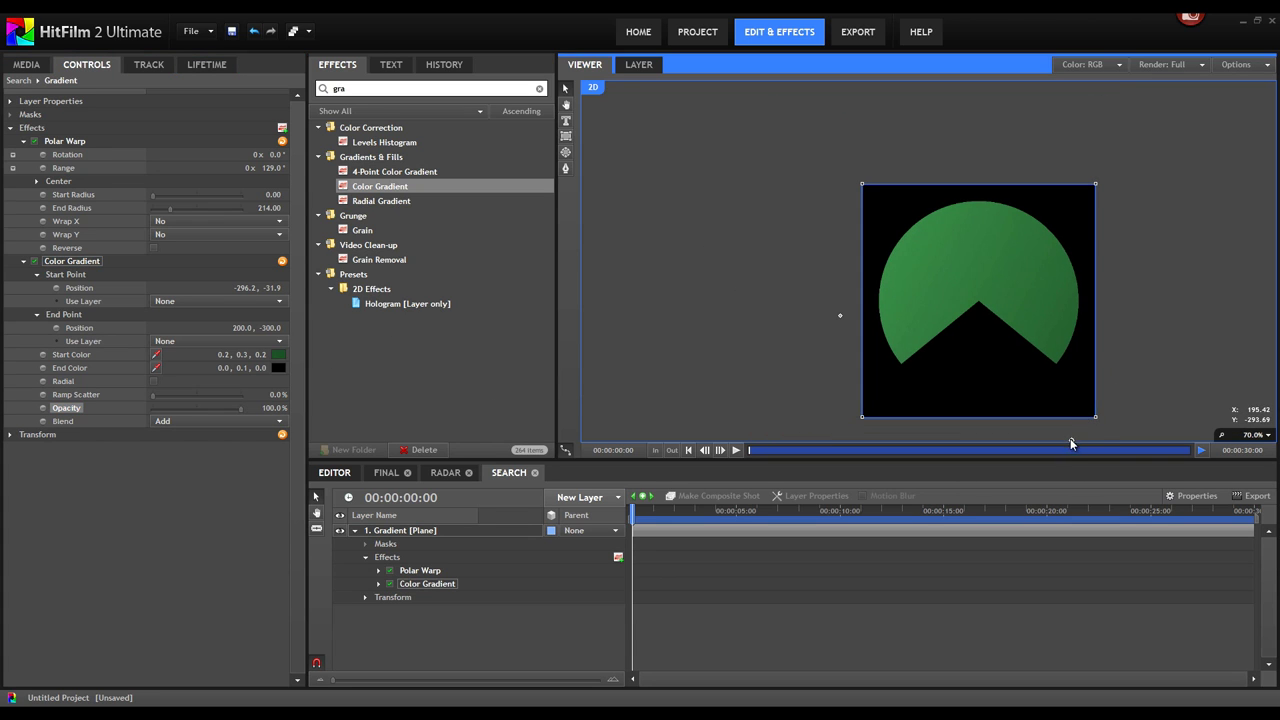
drag(1074, 445, 1111, 316)
drag(1023, 292, 880, 248)
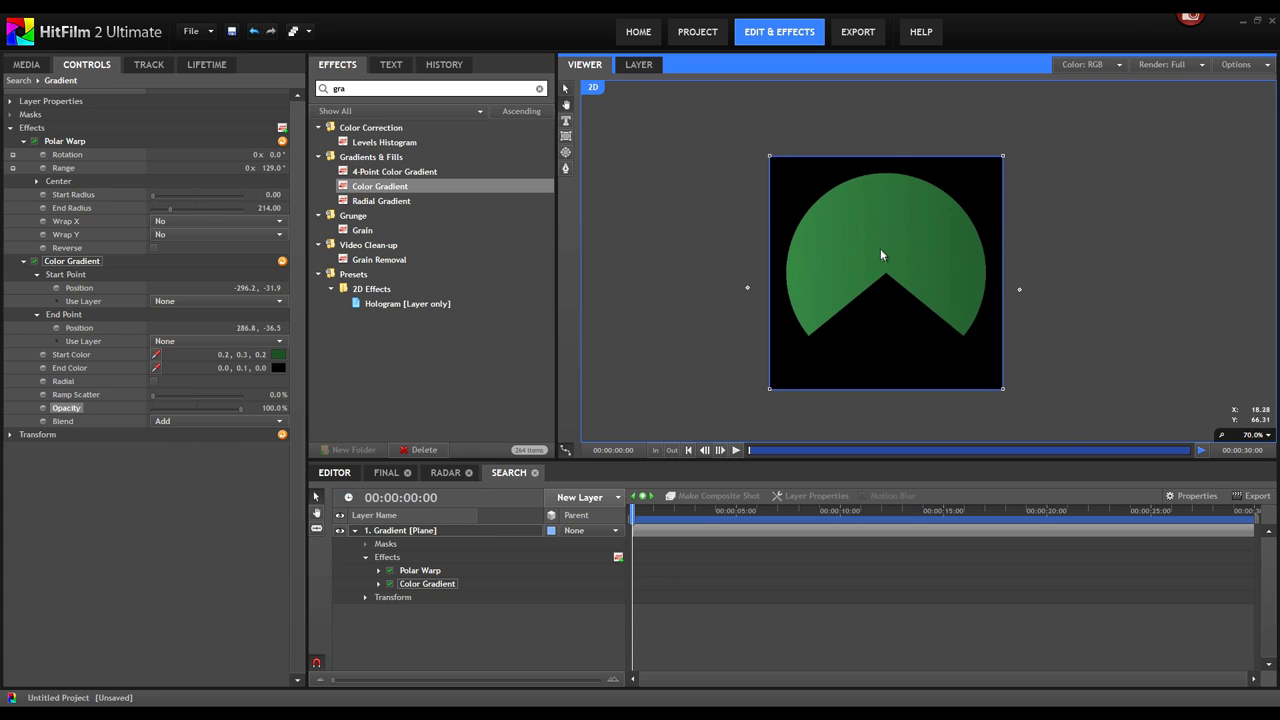
scroll(884, 255, up, 4)
click(278, 368)
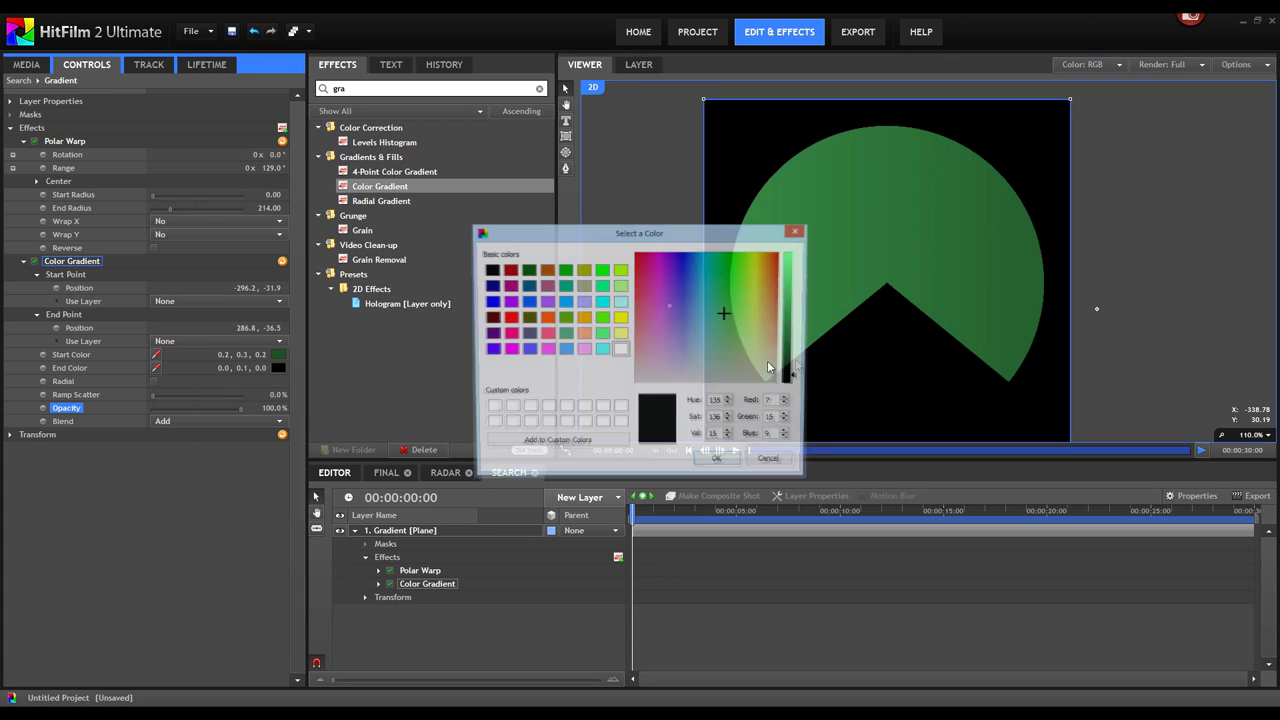
drag(798, 380, 798, 392)
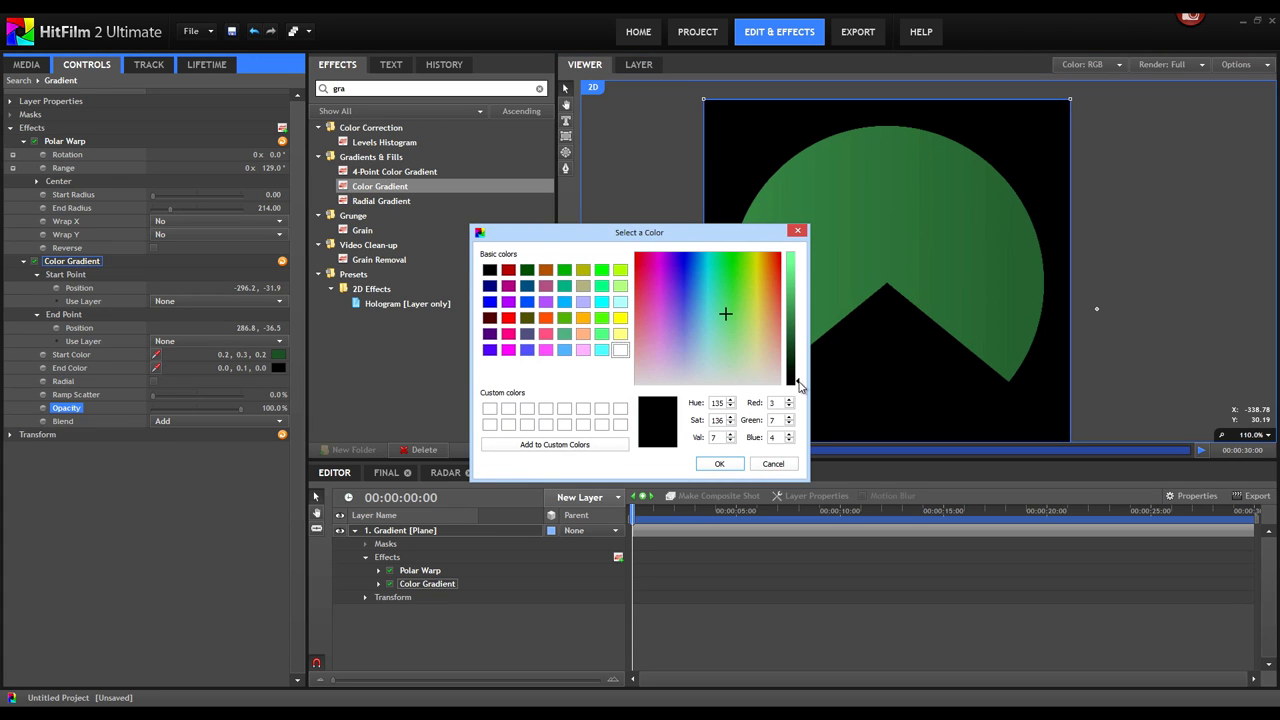
click(719, 463)
drag(668, 308, 697, 283)
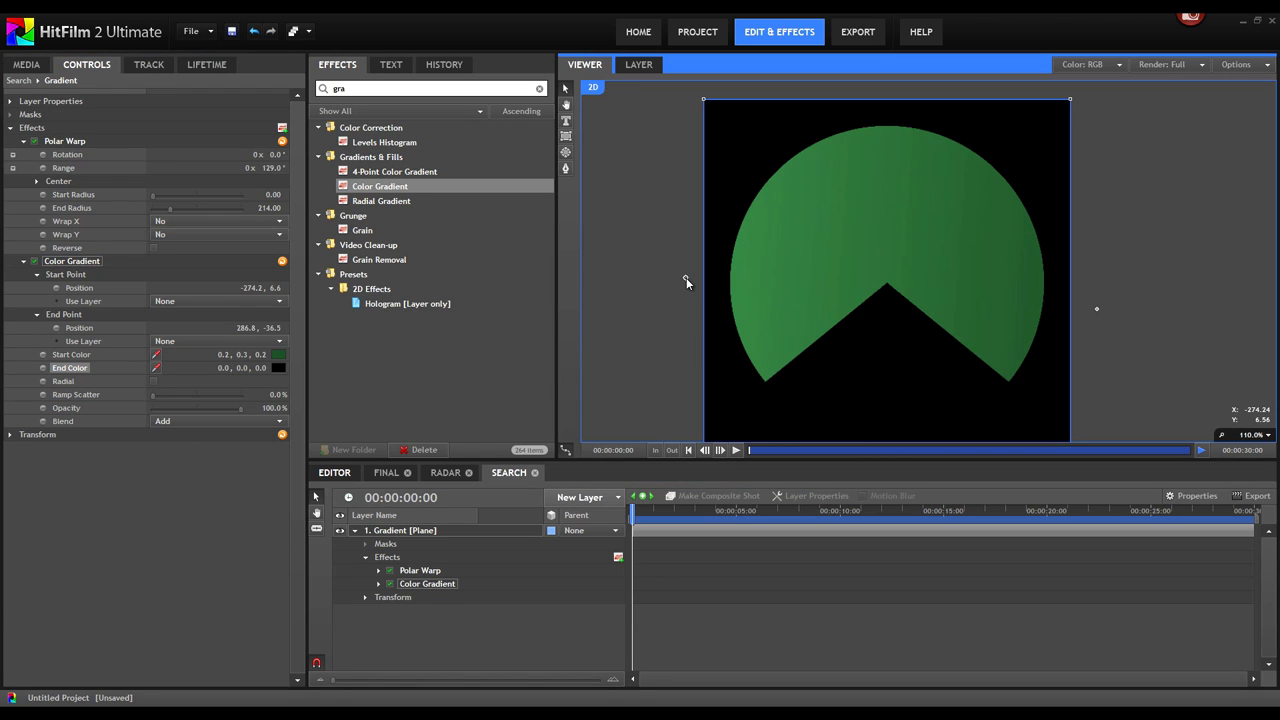
Use Normal blend with a brighter green start (0.3, 0.7, 0.4) and near-black end (0.1, 0.1, 0.1)
click(212, 421)
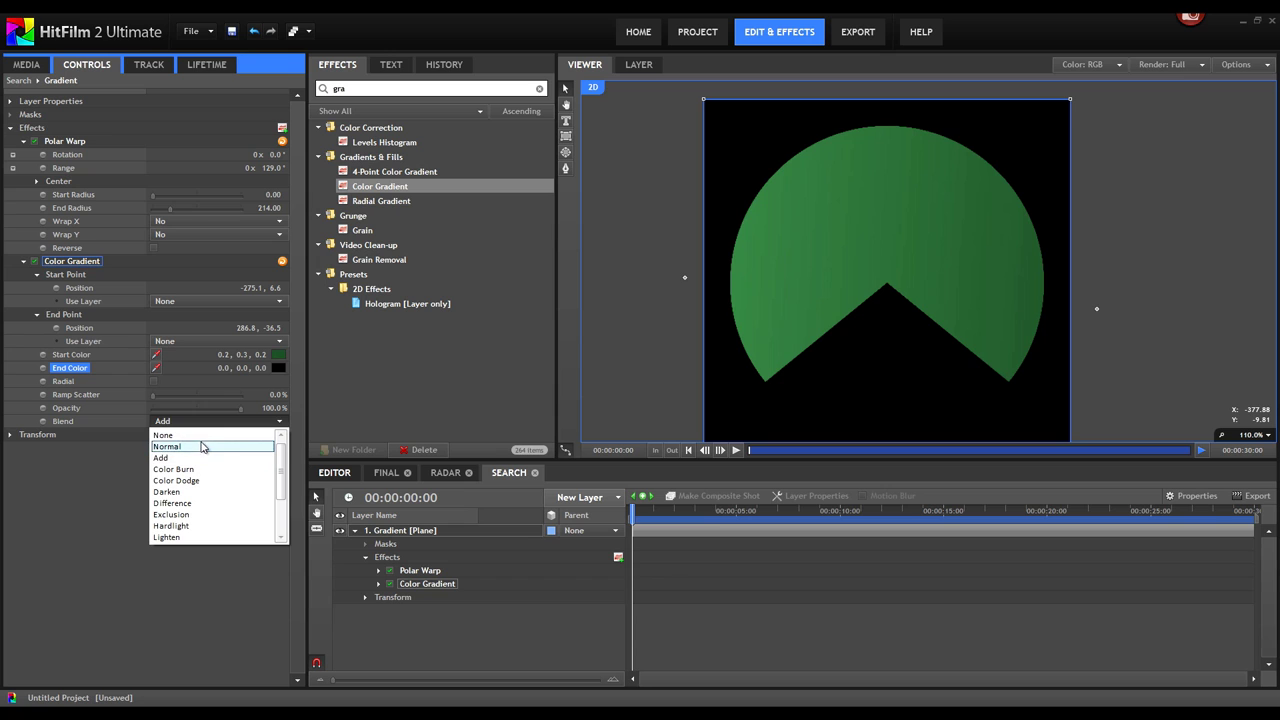
click(202, 447)
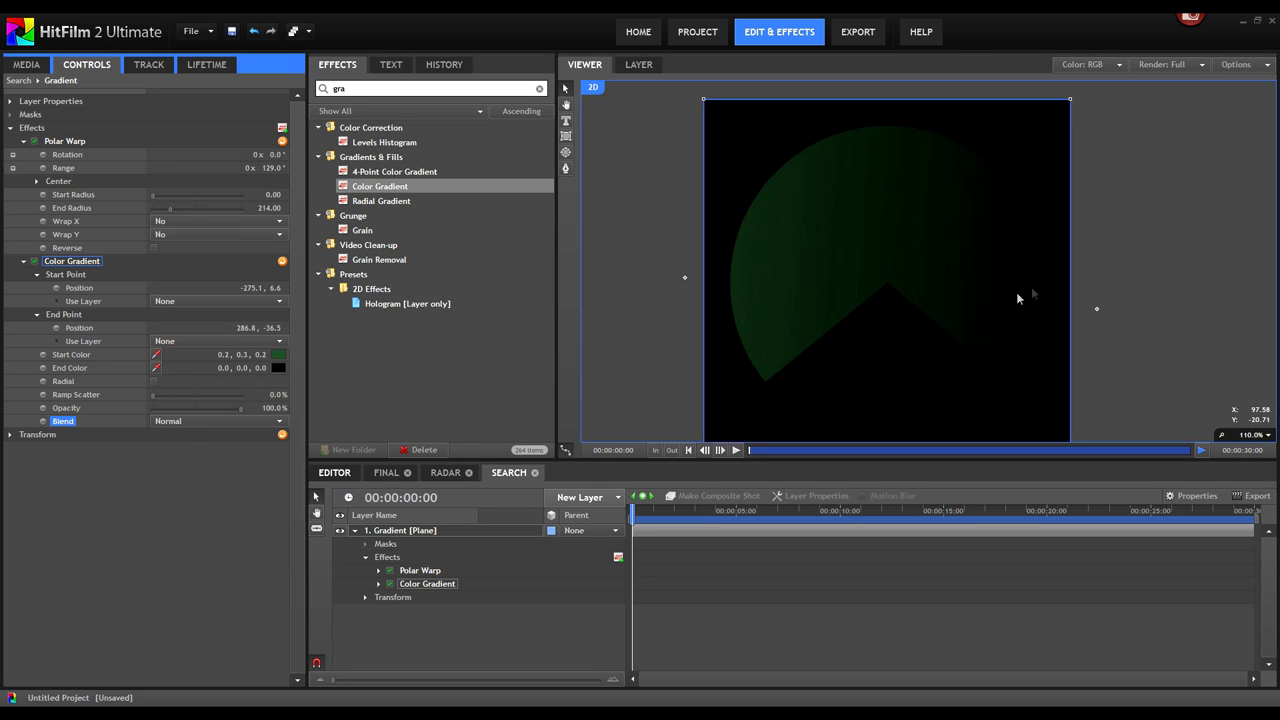
click(278, 354)
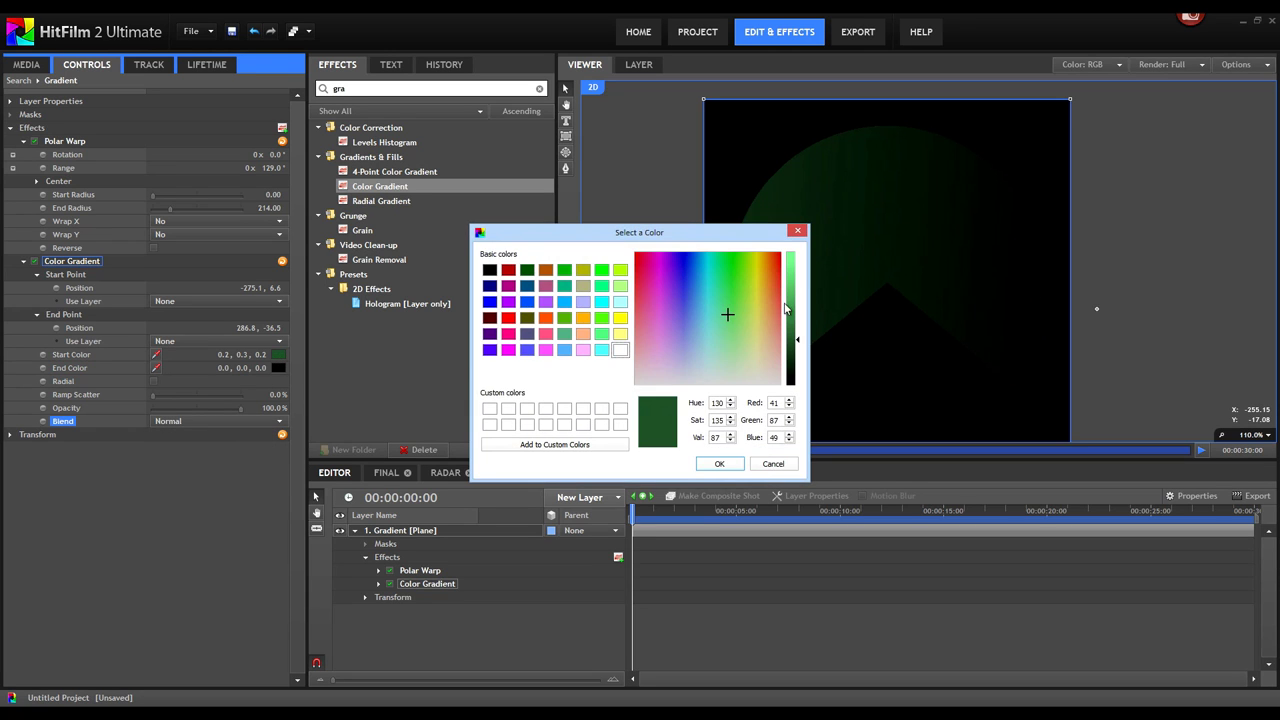
click(797, 312)
drag(797, 312, 797, 300)
click(719, 463)
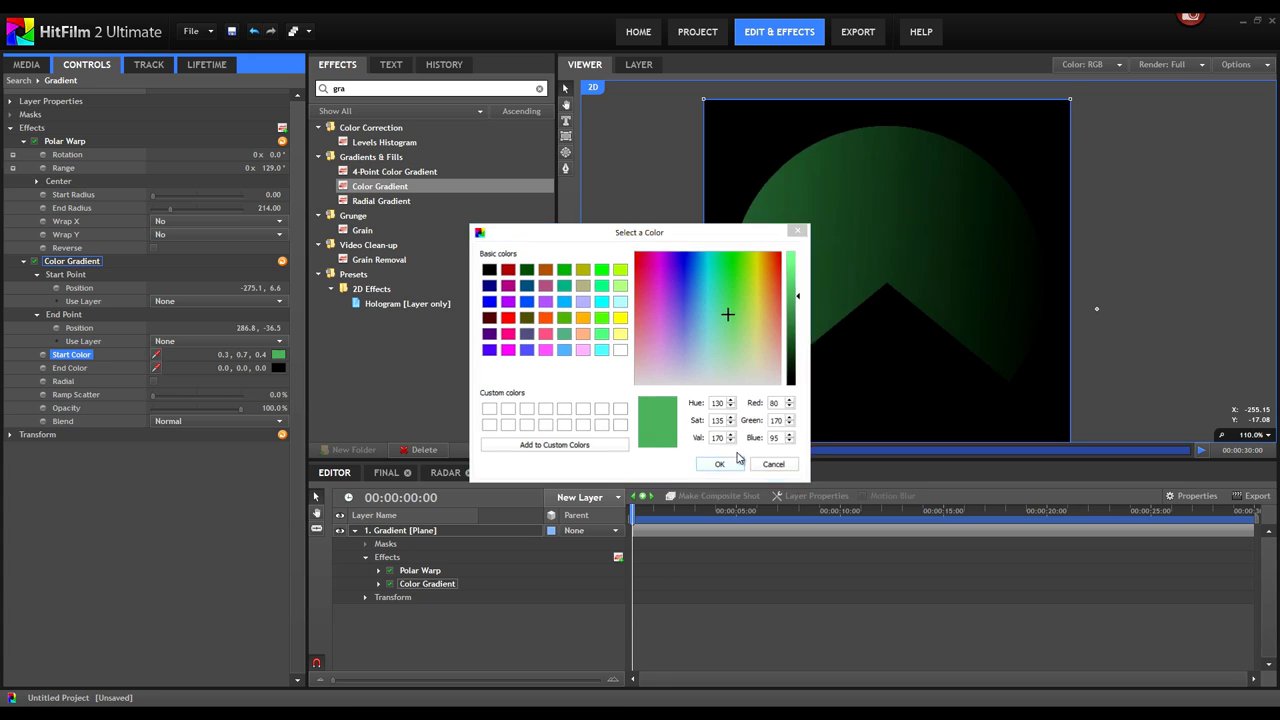
click(278, 367)
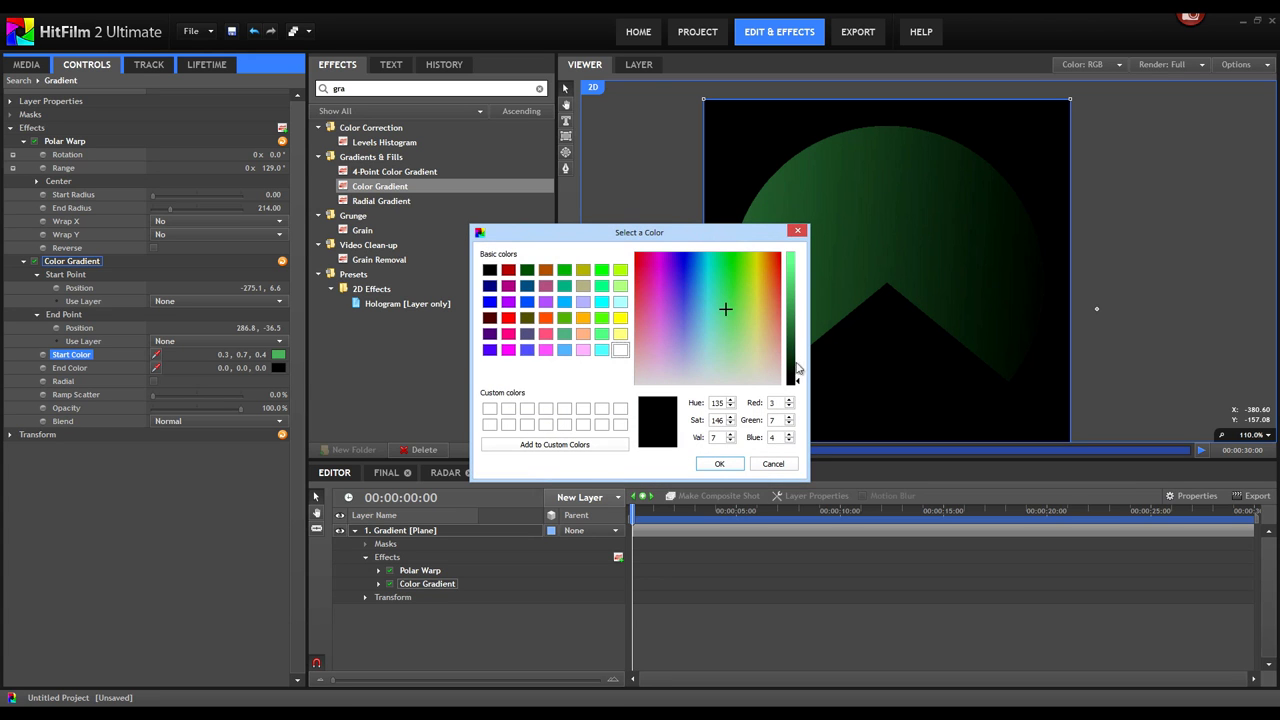
click(797, 370)
click(719, 463)
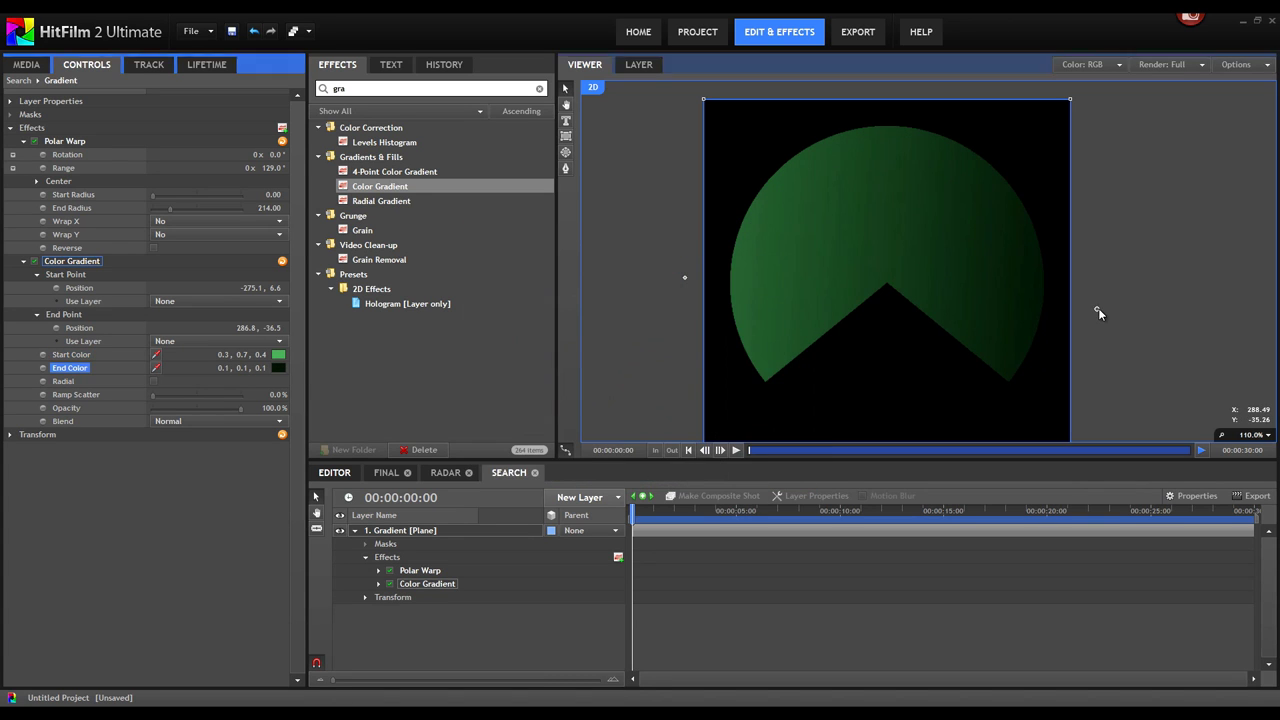
drag(1098, 308, 1100, 297)
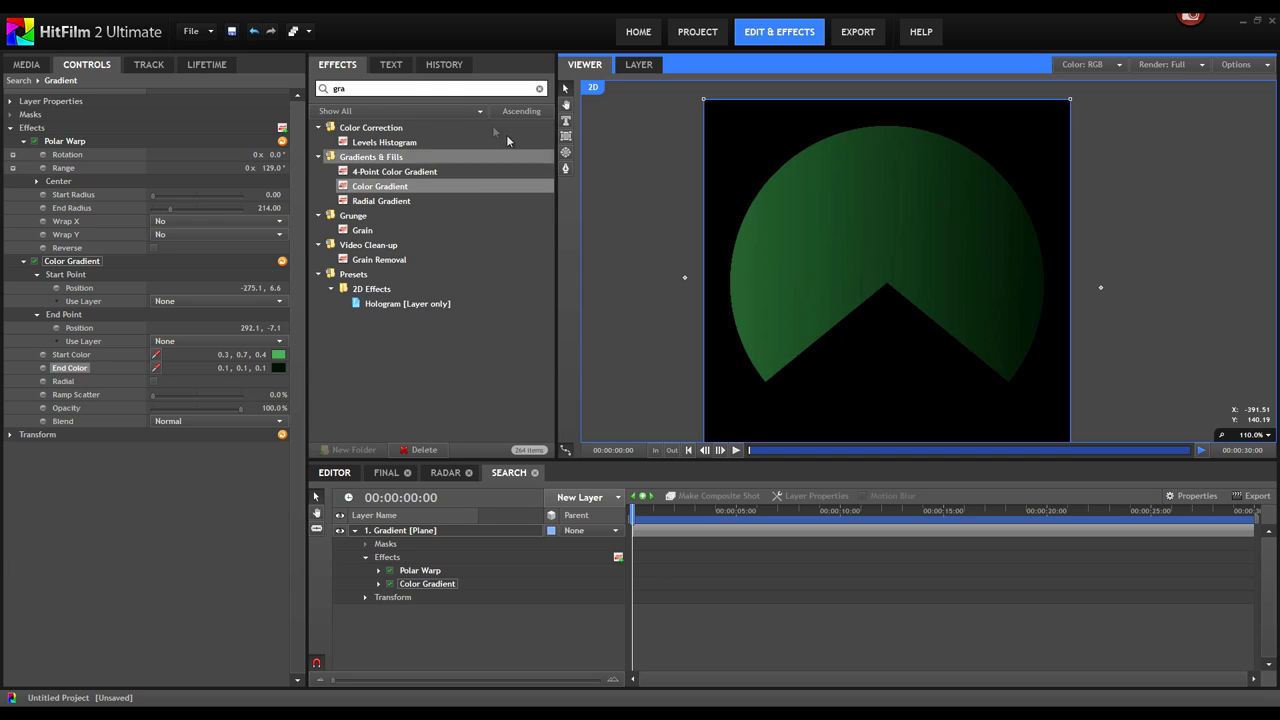
Add a Blur effect to the Gradient layer with Radius 15 px and 3 iterations
click(408, 88)
text(blur)
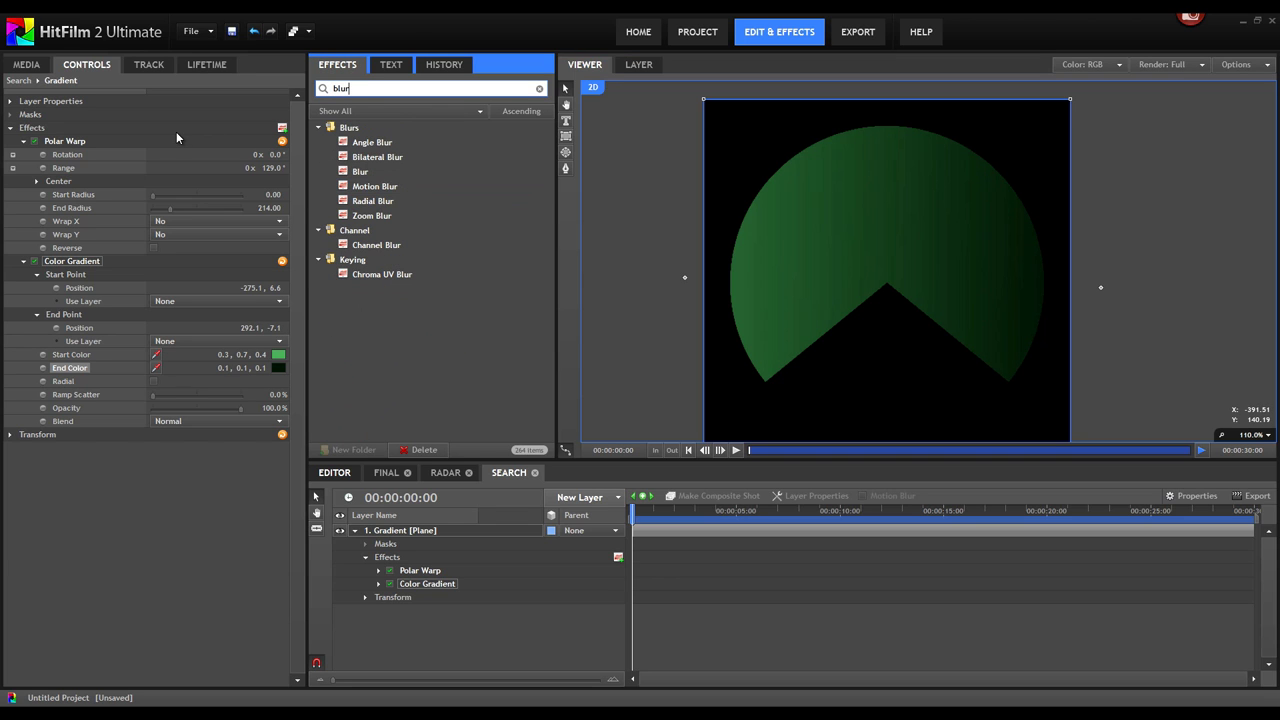
drag(366, 176, 158, 450)
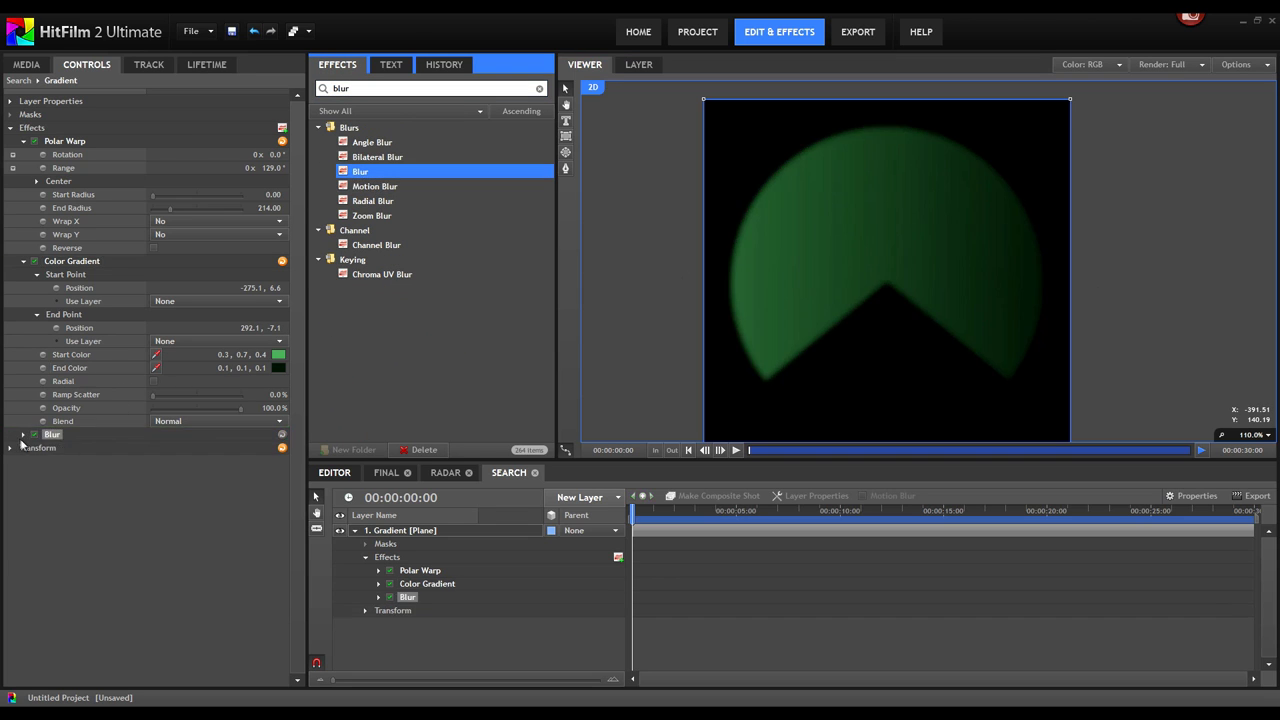
click(276, 450)
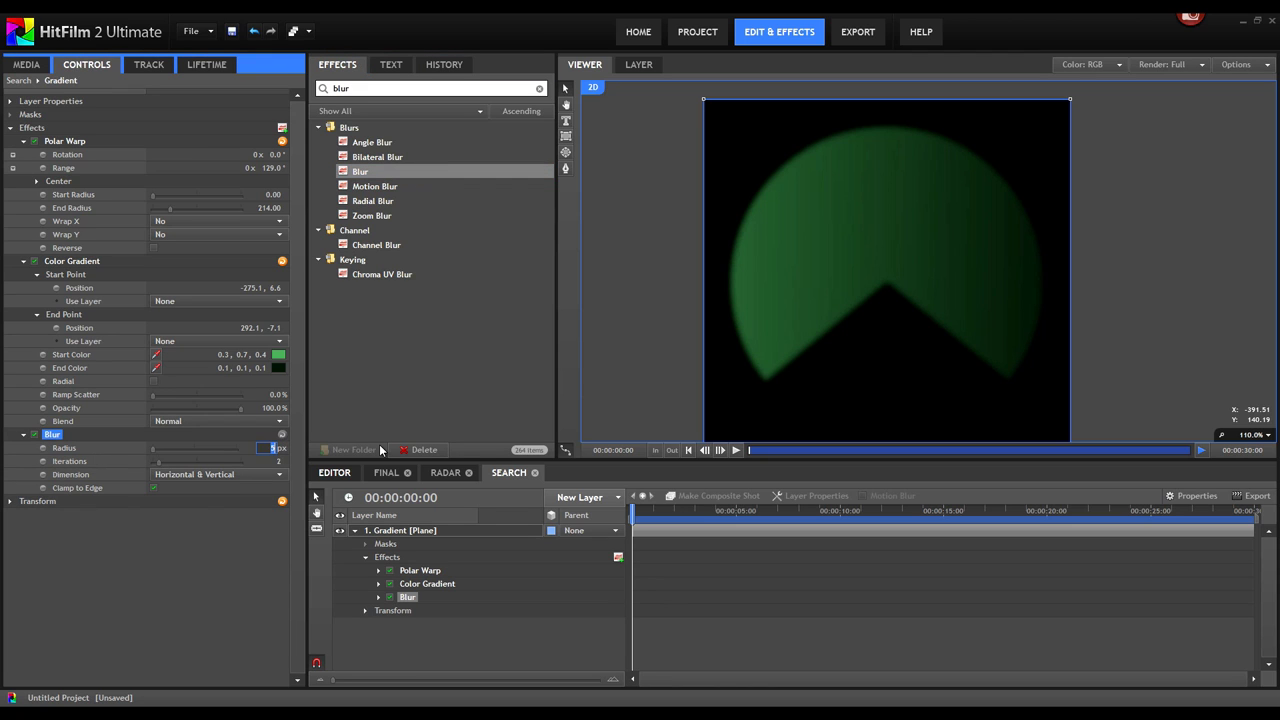
text(10)
key(Return)
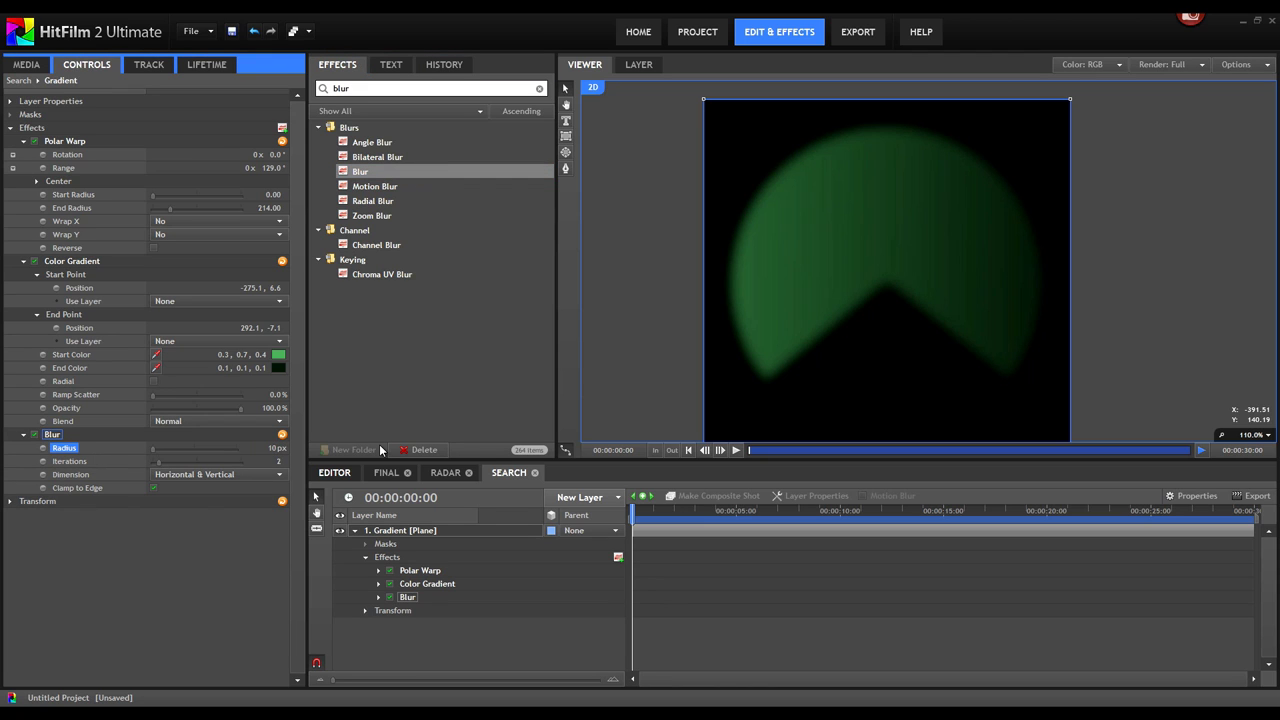
click(276, 448)
text(15)
key(Return)
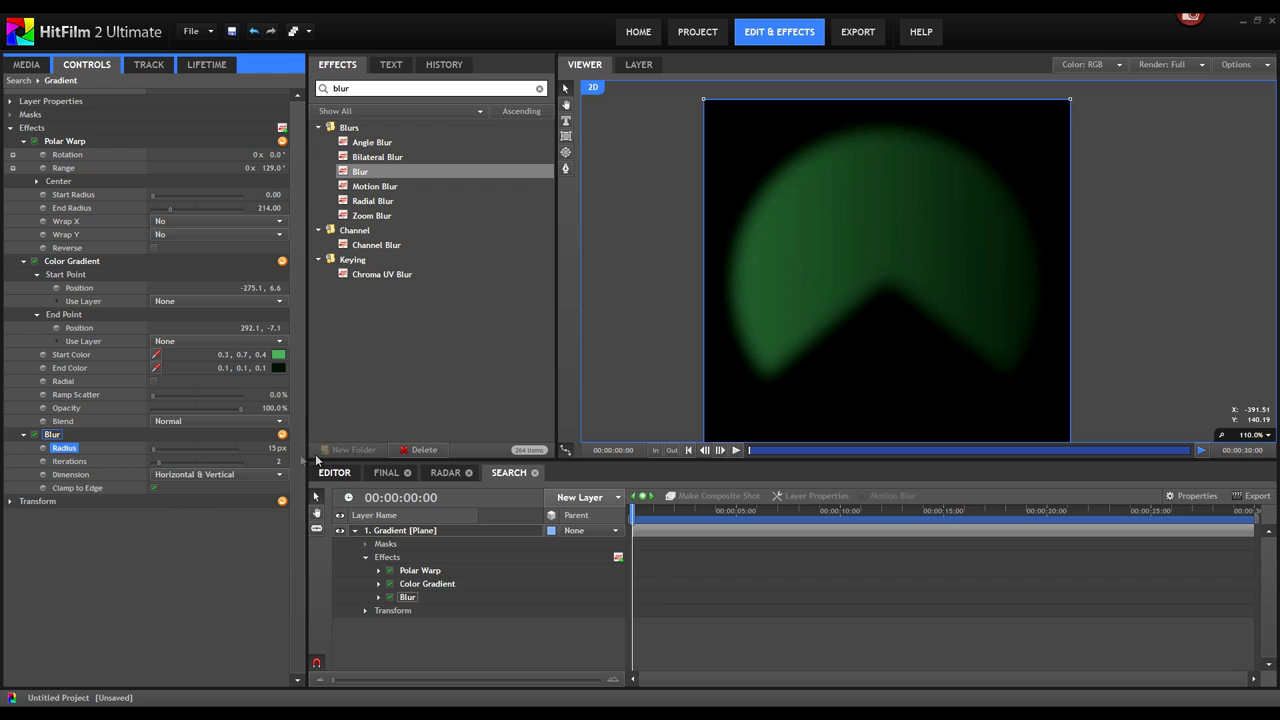
click(276, 461)
key(Return)
Keyframe the Gradient layer's Rotation from 0 at the start to 12 revolutions at the end
click(634, 511)
drag(634, 511, 631, 511)
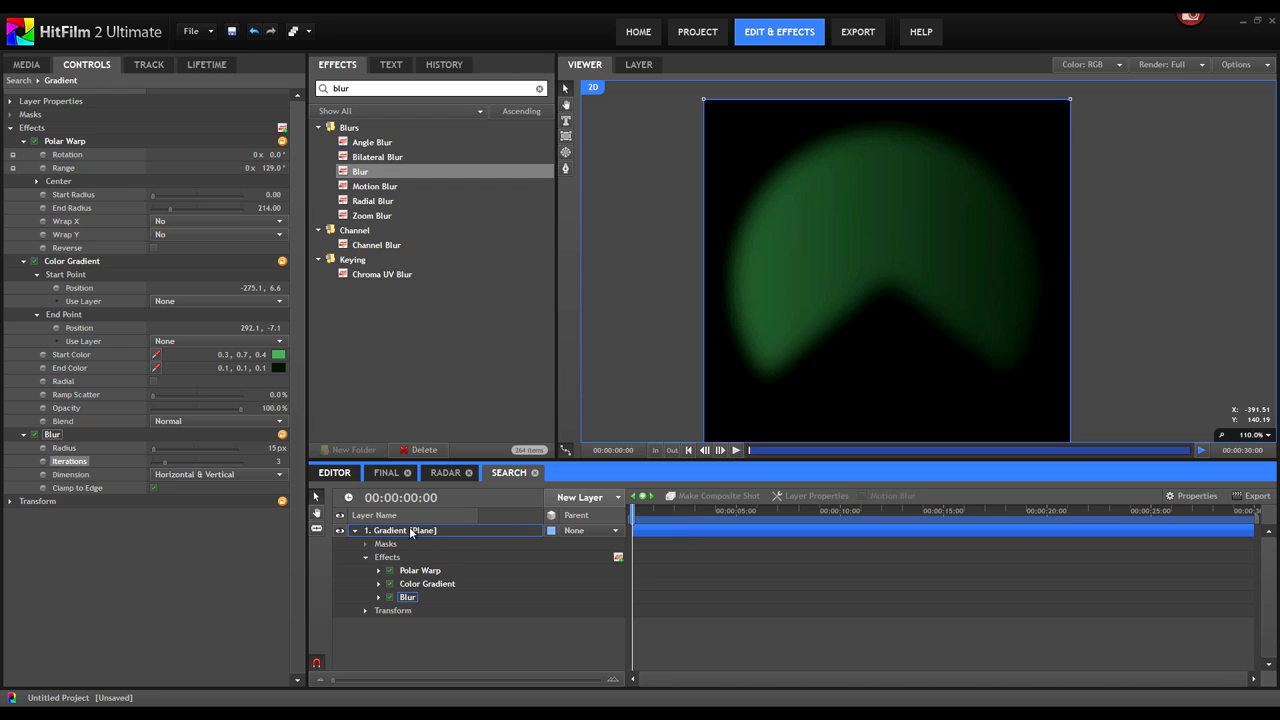
click(409, 530)
click(14, 502)
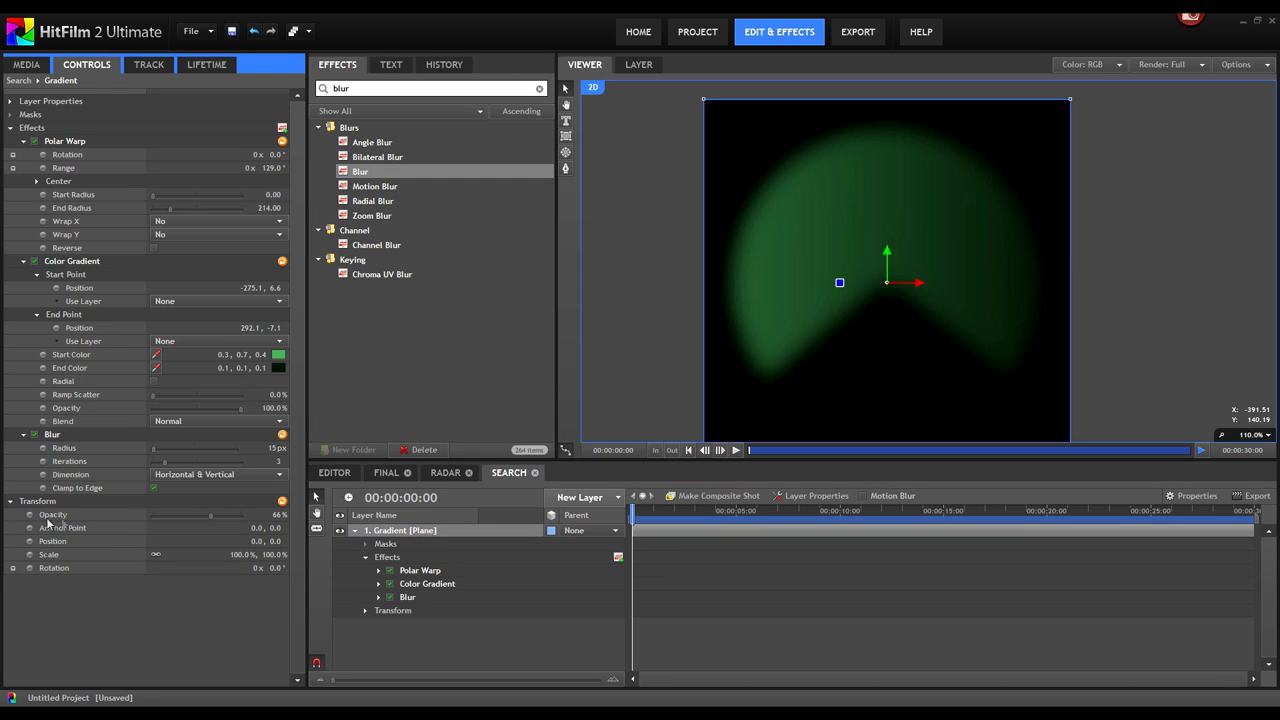
click(30, 568)
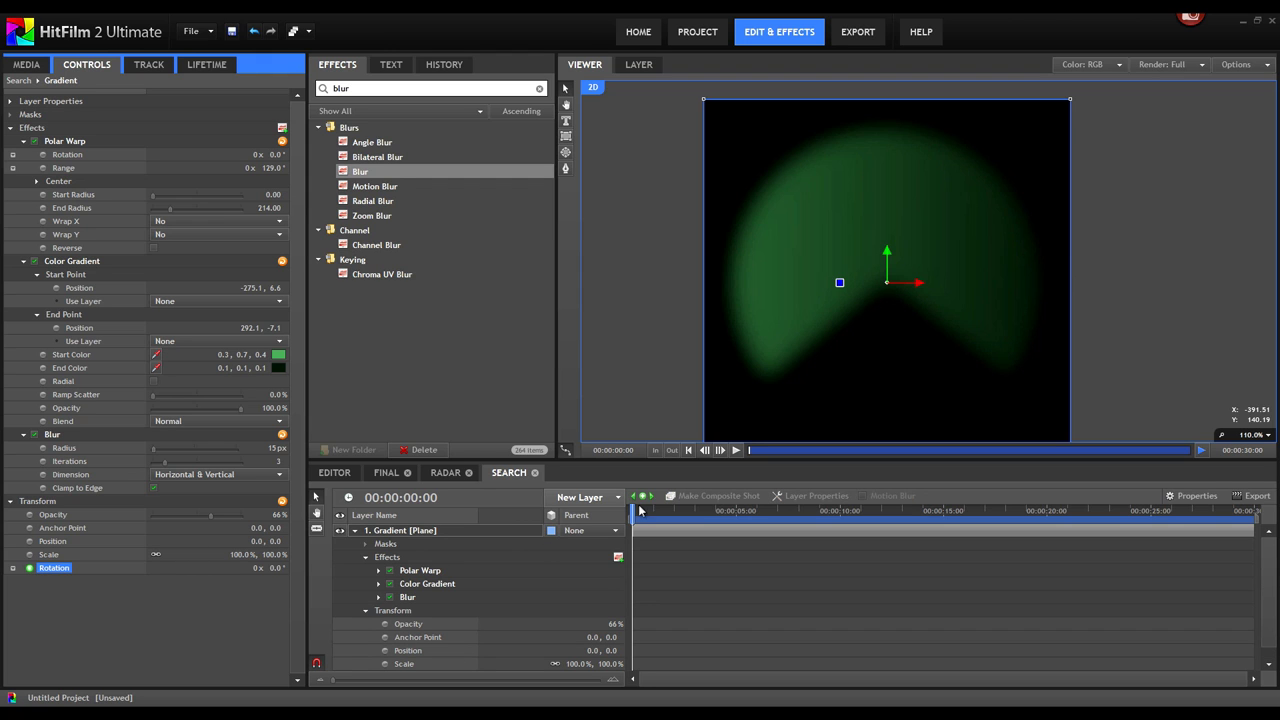
drag(632, 511, 1256, 516)
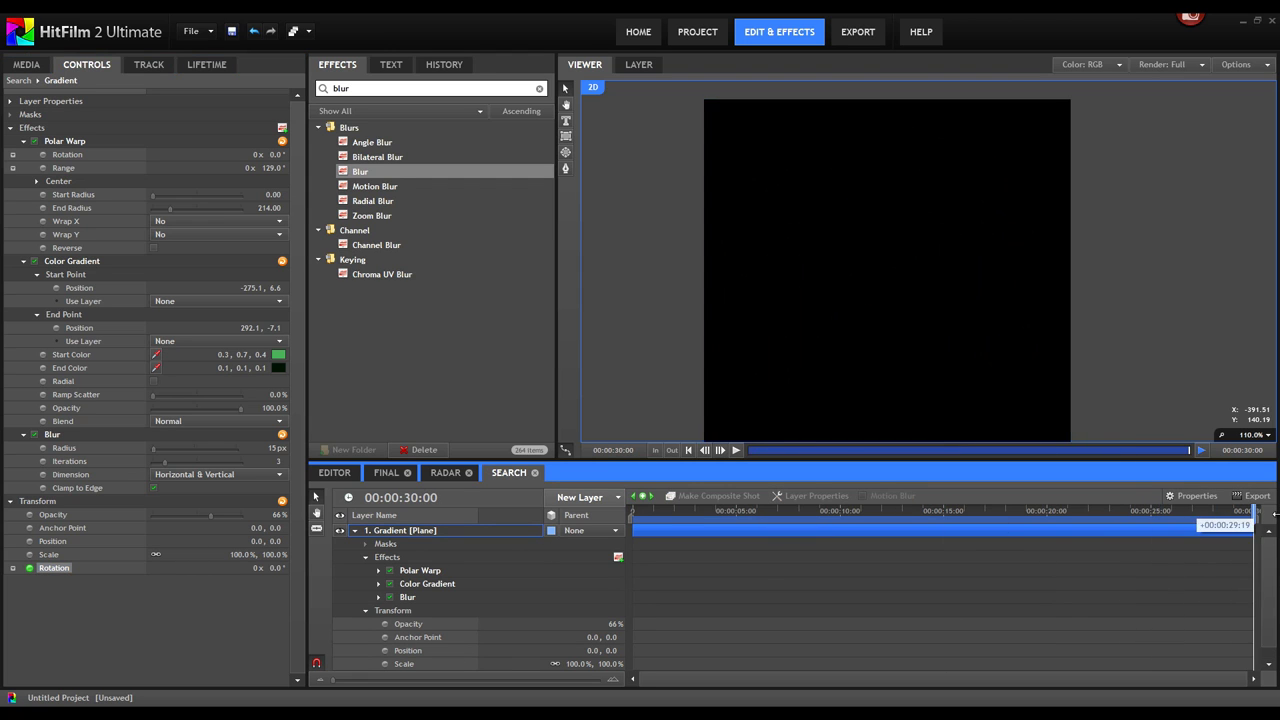
click(252, 568)
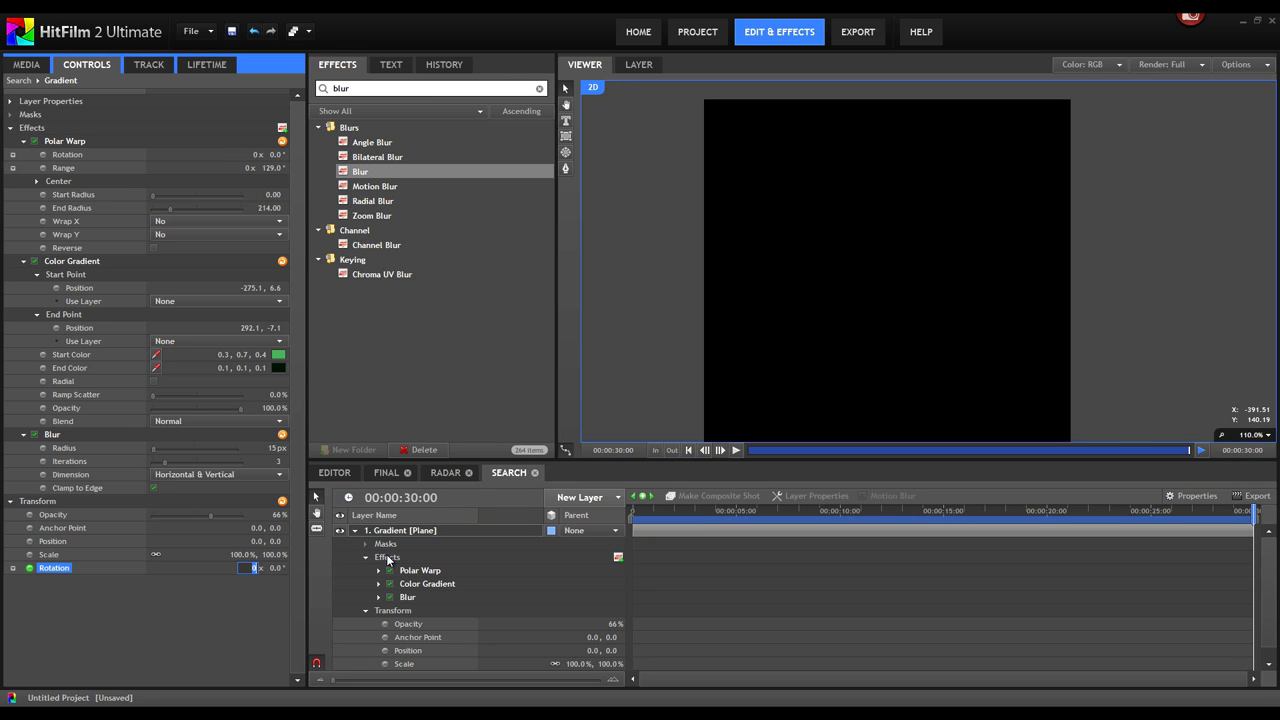
text(12)
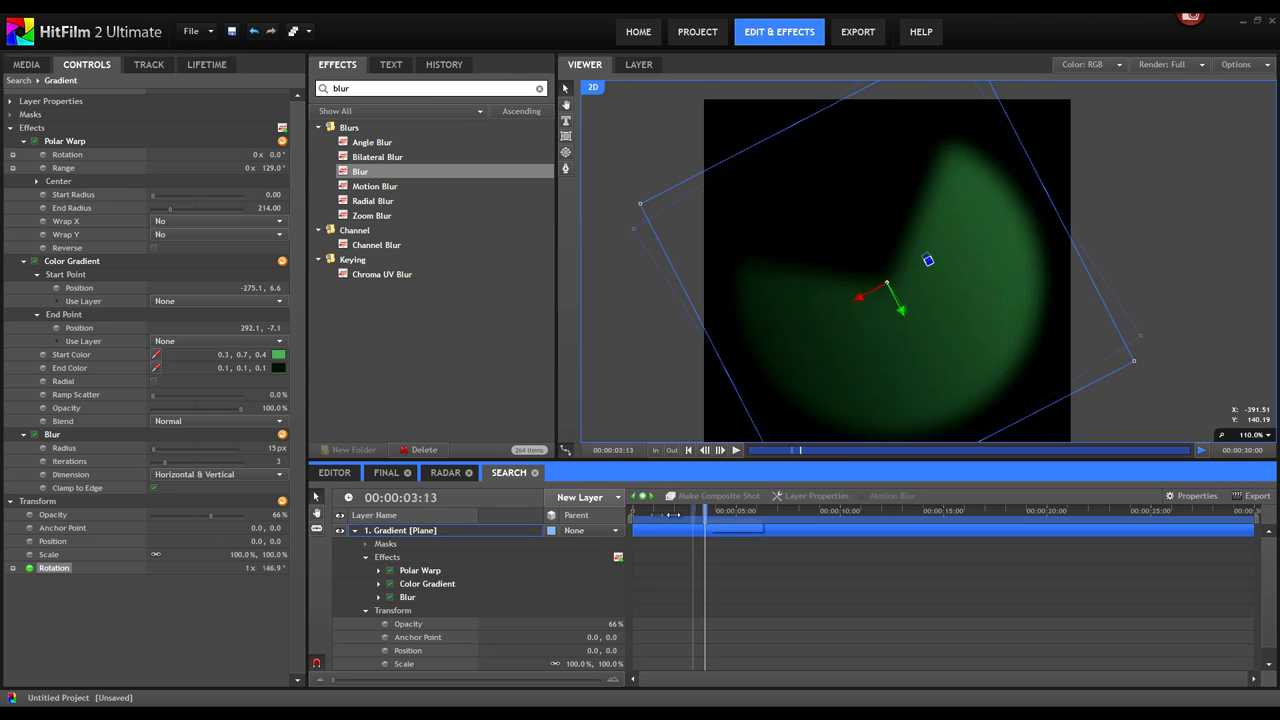
drag(672, 515, 620, 515)
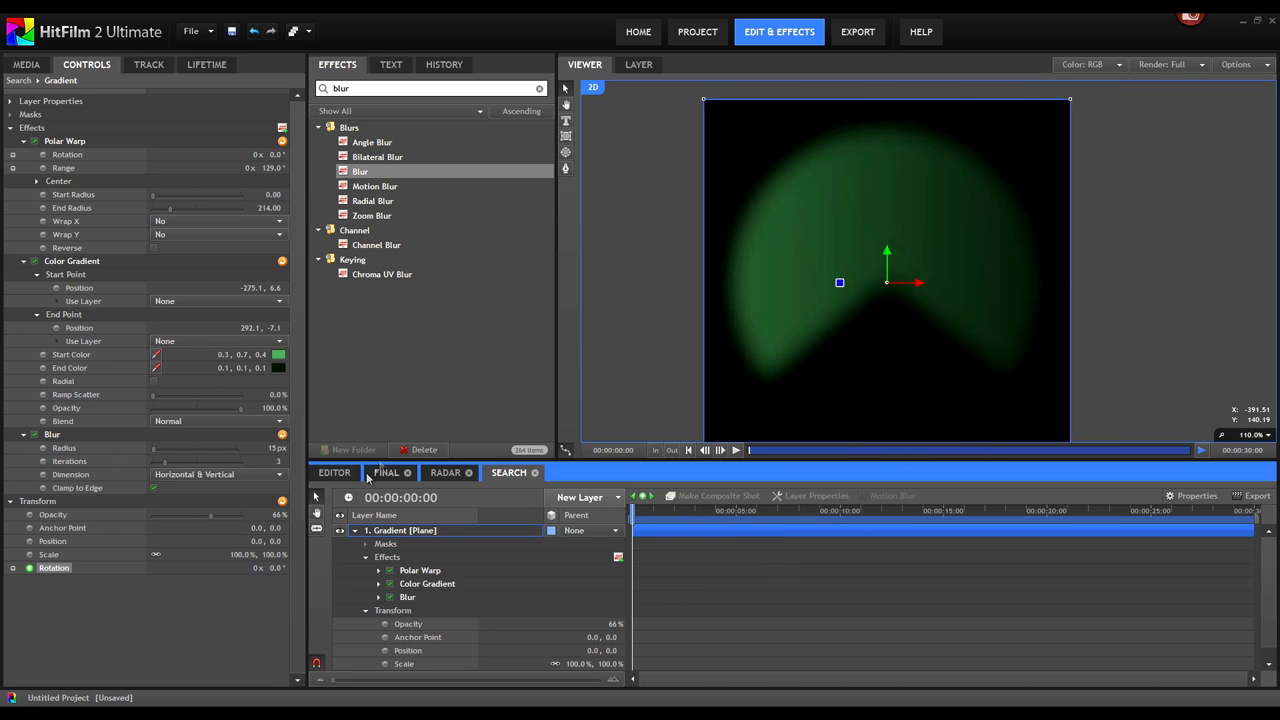
Add the Radar and Search composites as layers in the Final shot and play it back
click(386, 472)
click(26, 64)
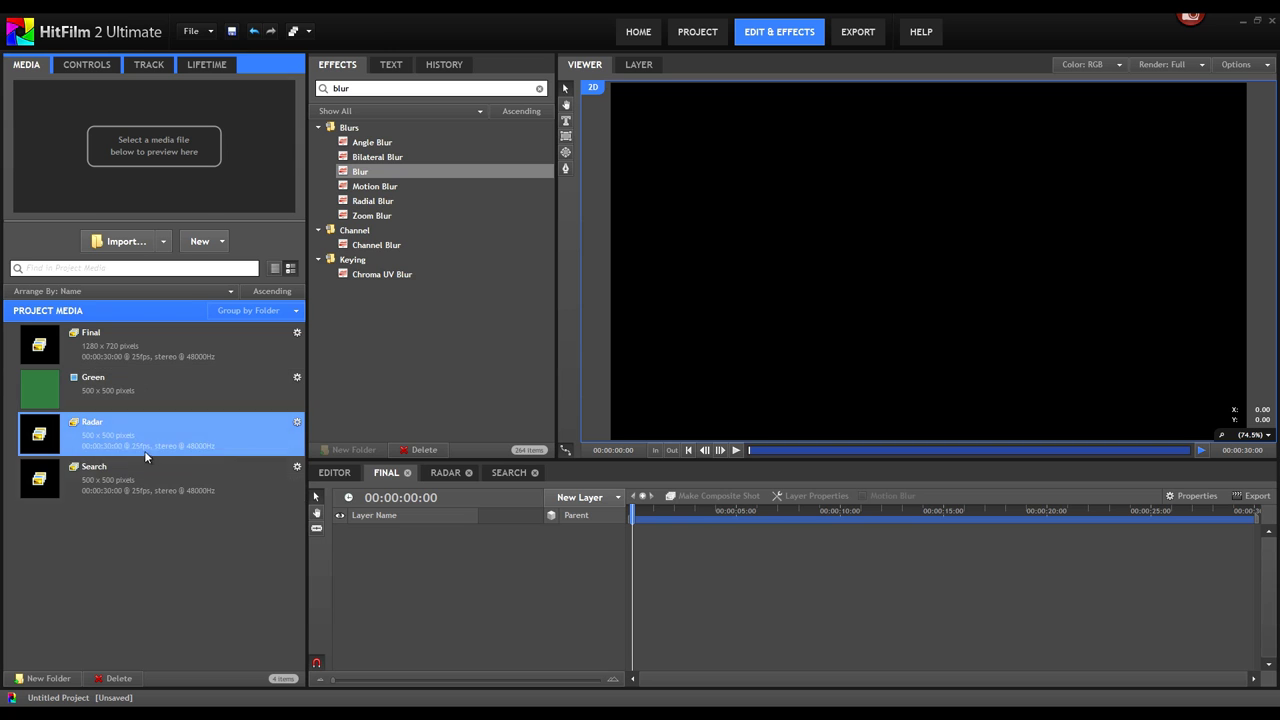
drag(144, 450, 372, 548)
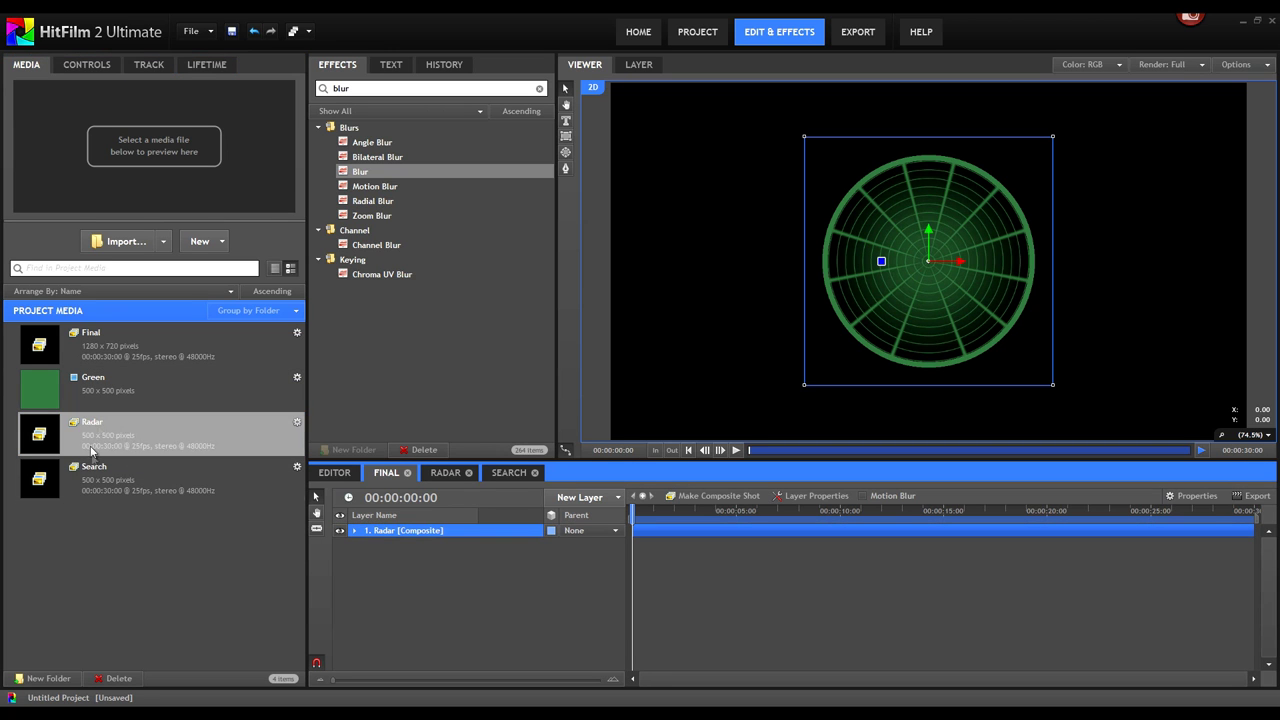
drag(100, 472, 383, 534)
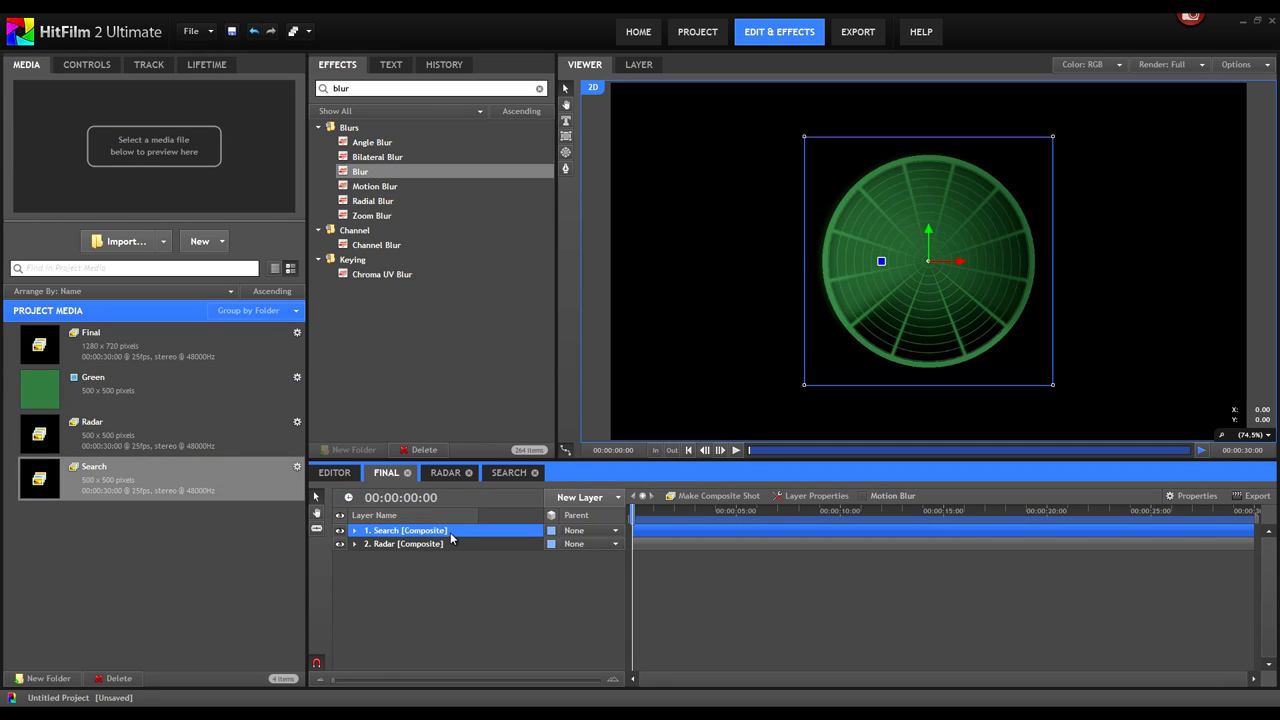
click(736, 450)
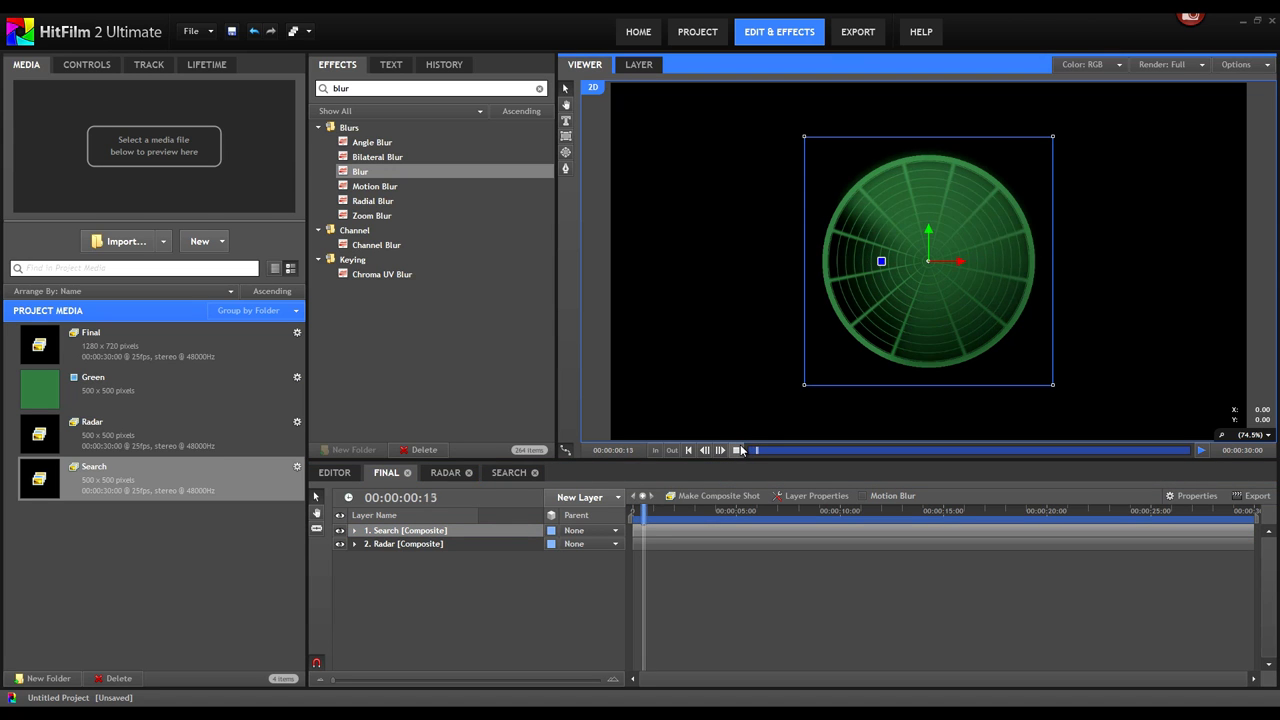
click(737, 450)
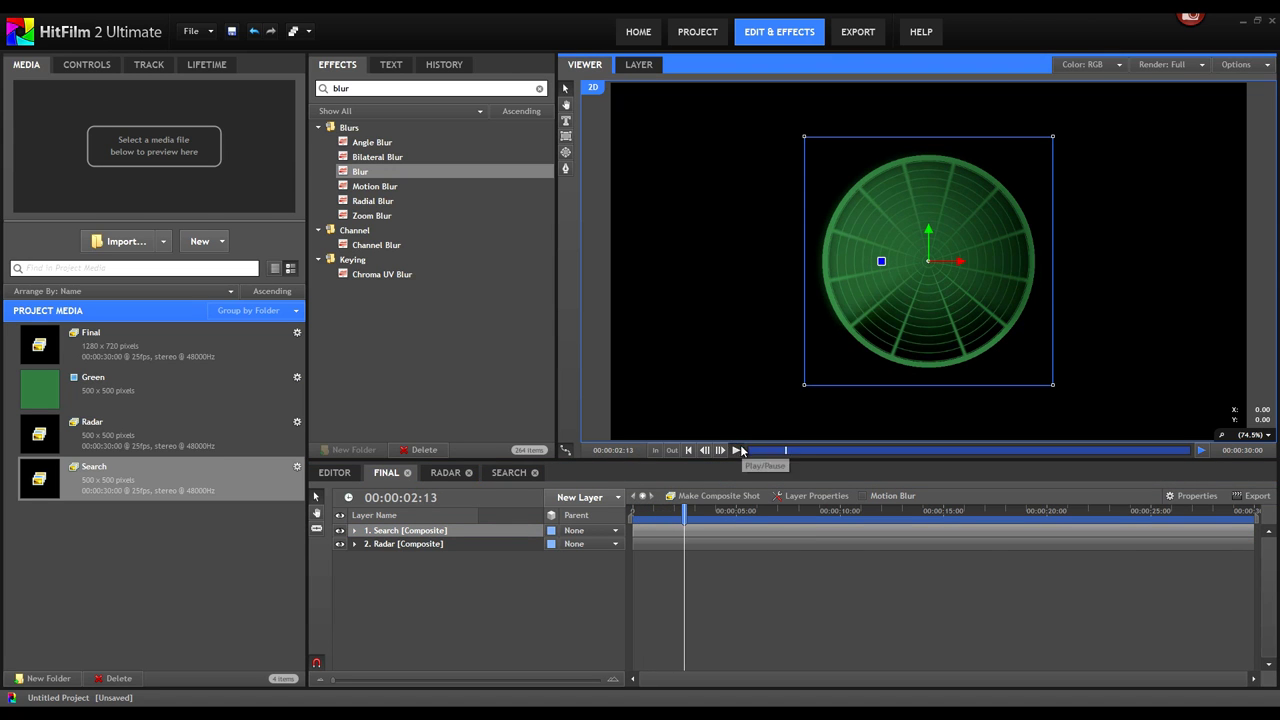
Stack the Radar layer above Search and scrub through the Final shot to check it
click(692, 510)
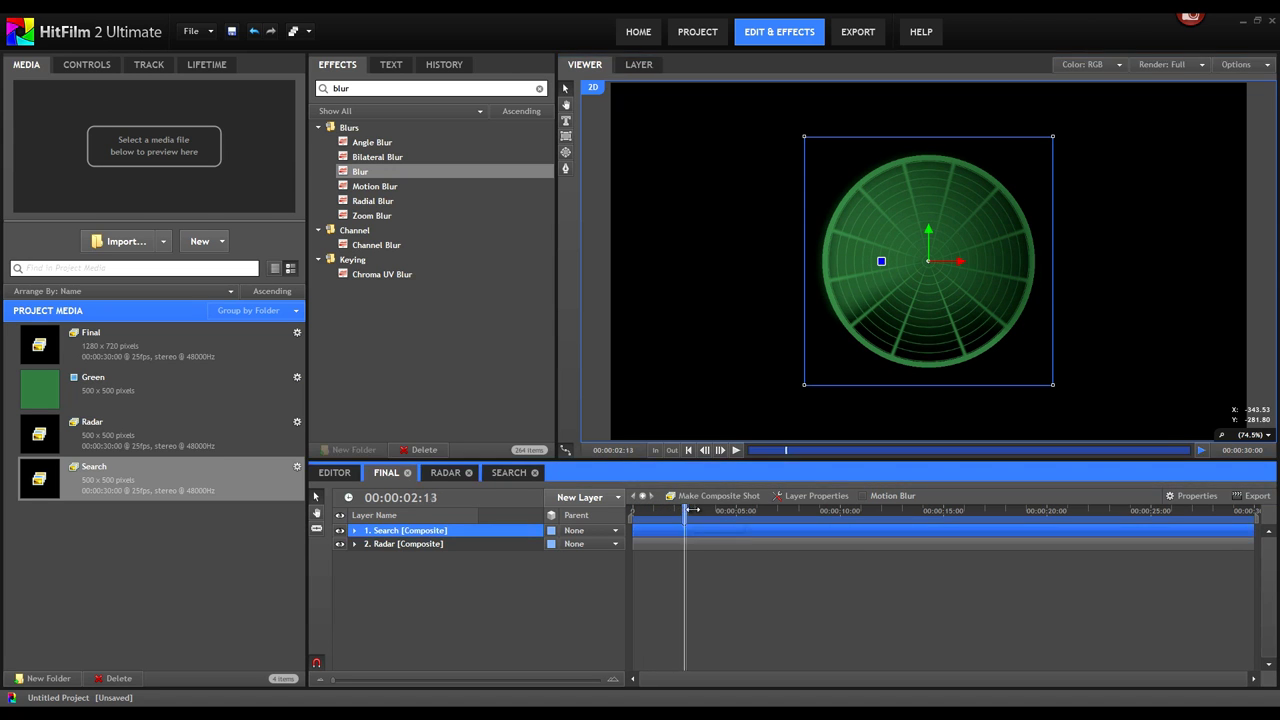
mouse_move(692, 510)
mouse_down()
mouse_move(779, 509)
mouse_move(684, 509)
mouse_up()
drag(398, 546, 427, 541)
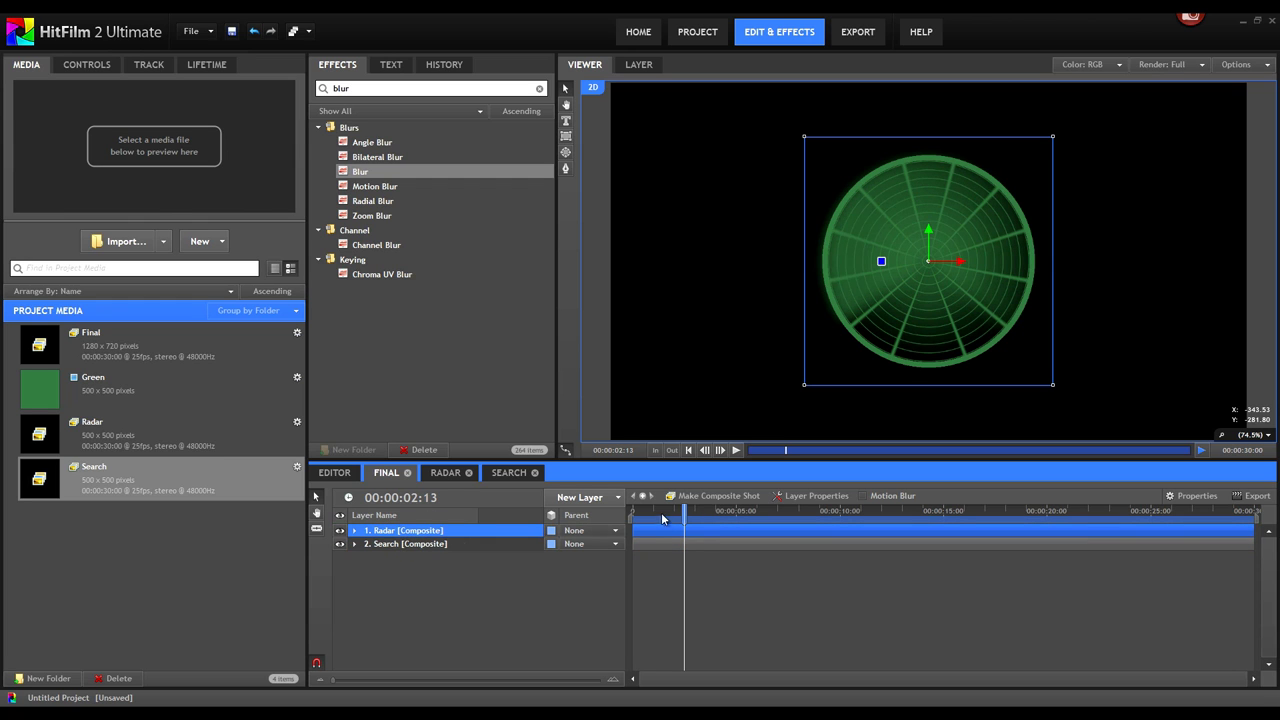
mouse_move(684, 509)
mouse_down()
mouse_move(708, 509)
mouse_move(686, 509)
mouse_up()
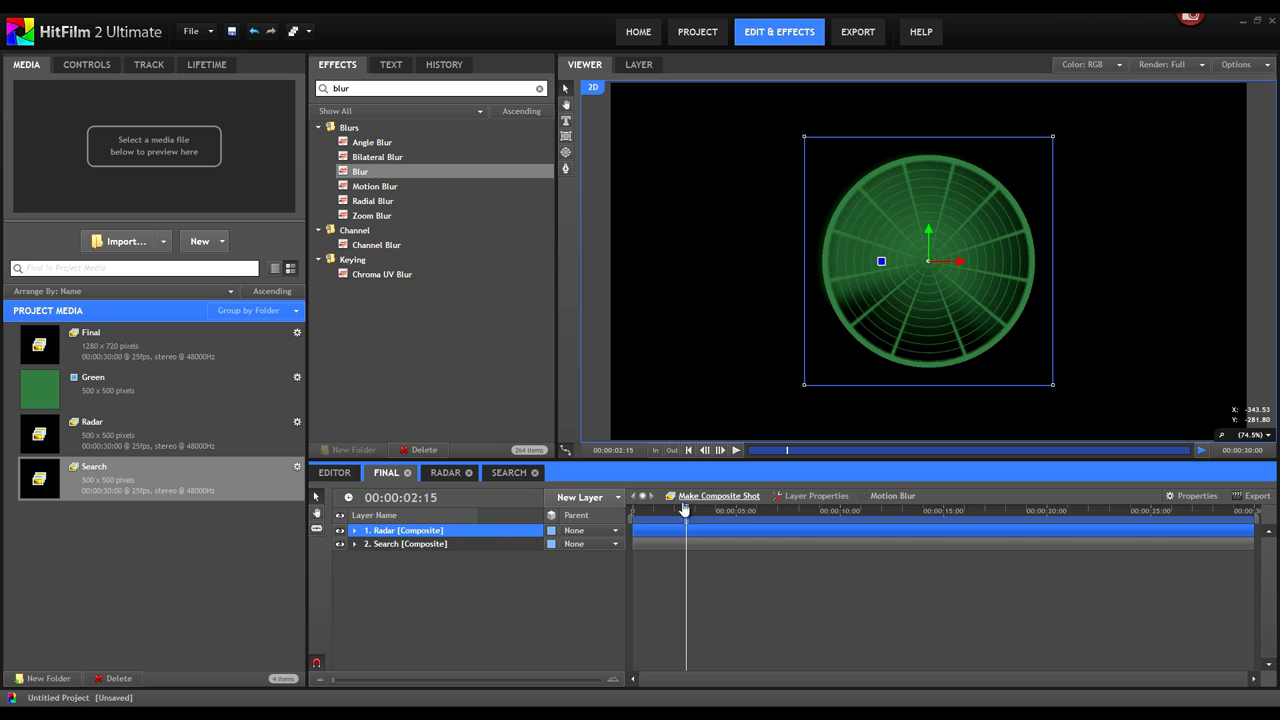
drag(686, 509, 618, 512)
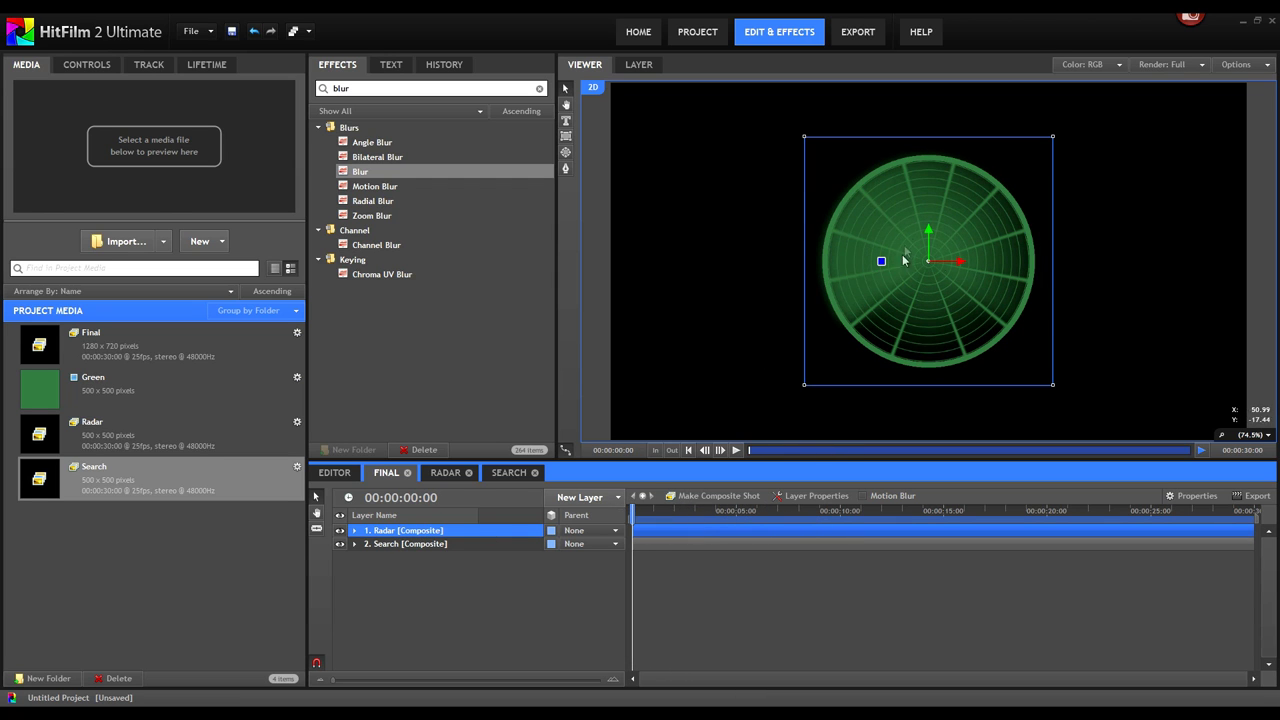
Create a new 10×10 composite shot named Point
click(205, 241)
click(232, 269)
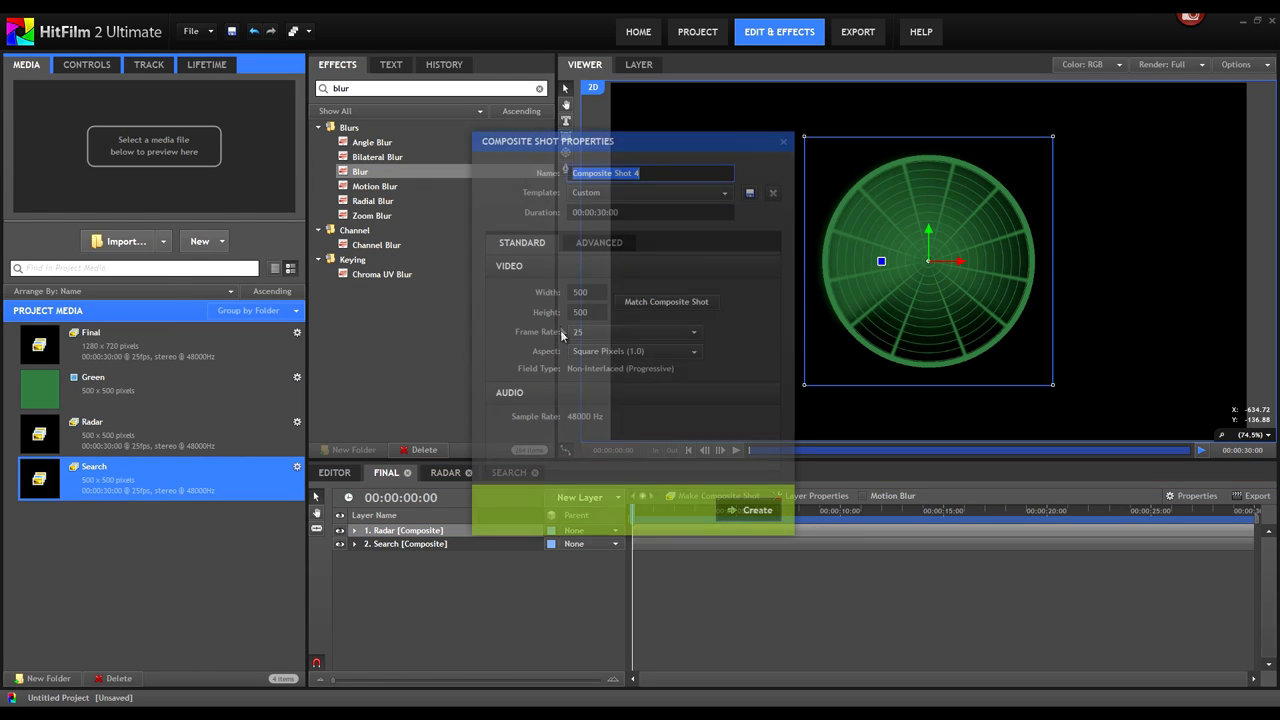
text(Point)
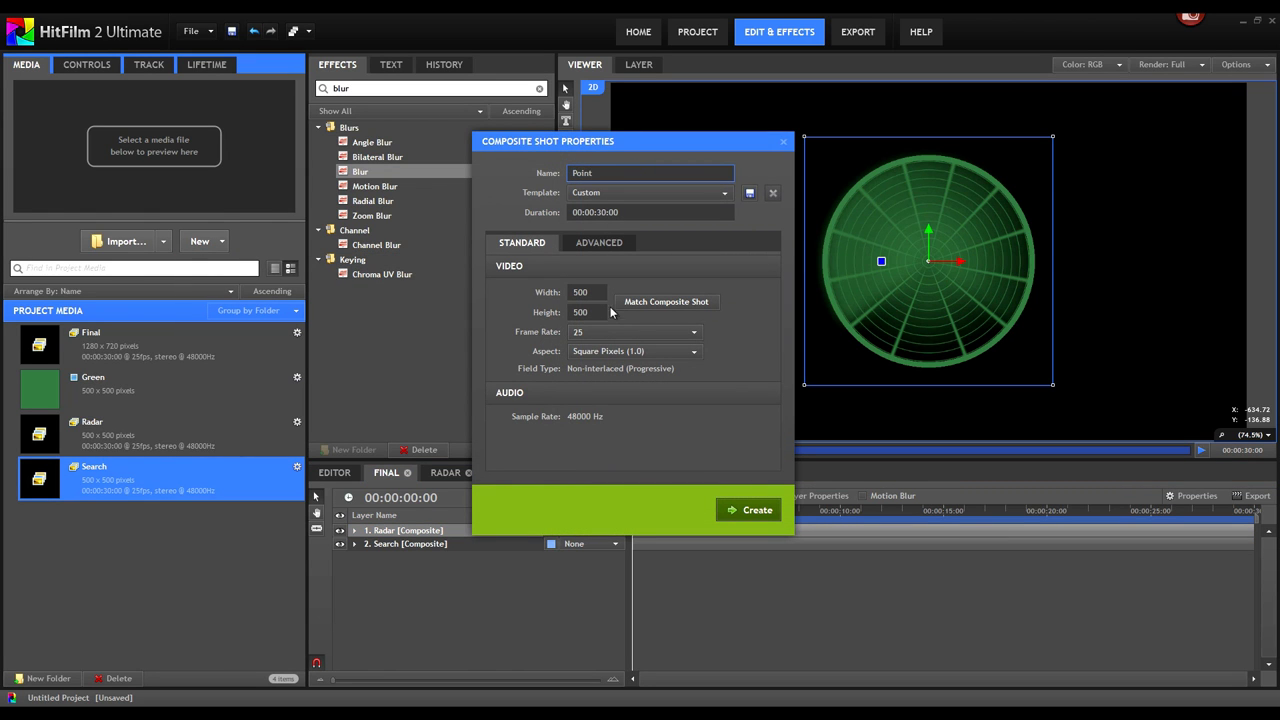
click(588, 292)
text(10)
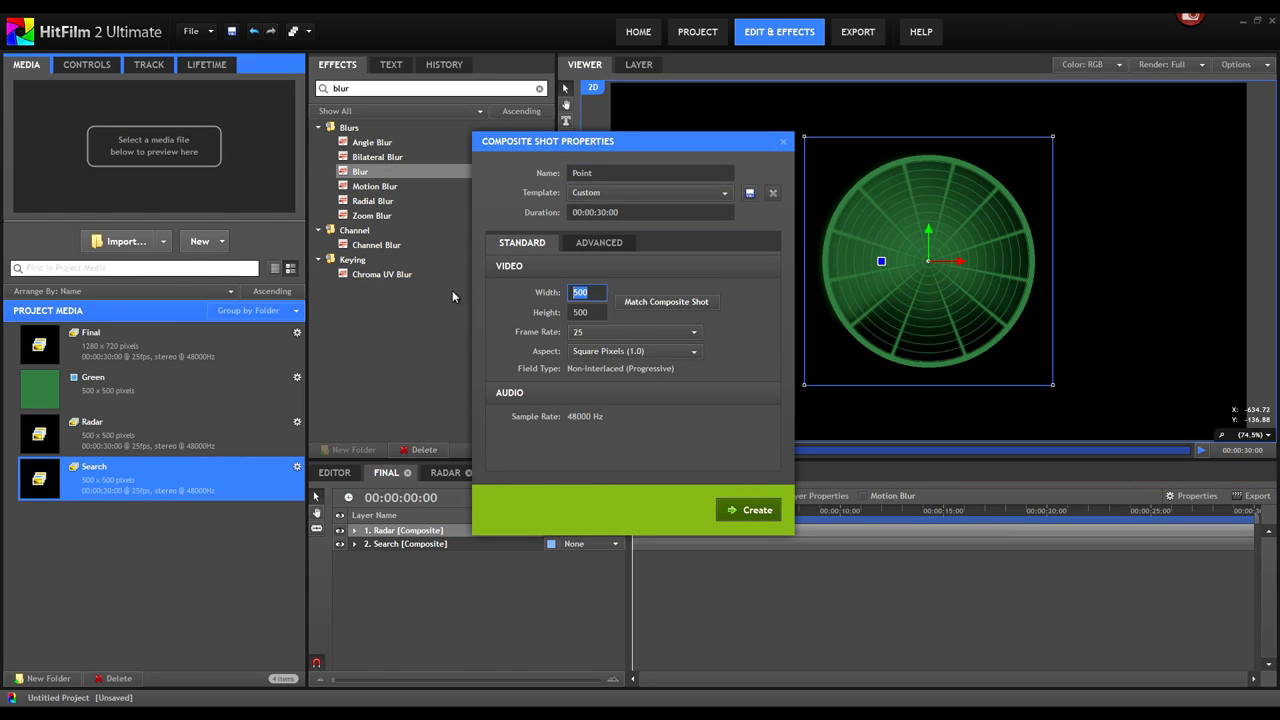
key(Tab)
text(10)
click(750, 510)
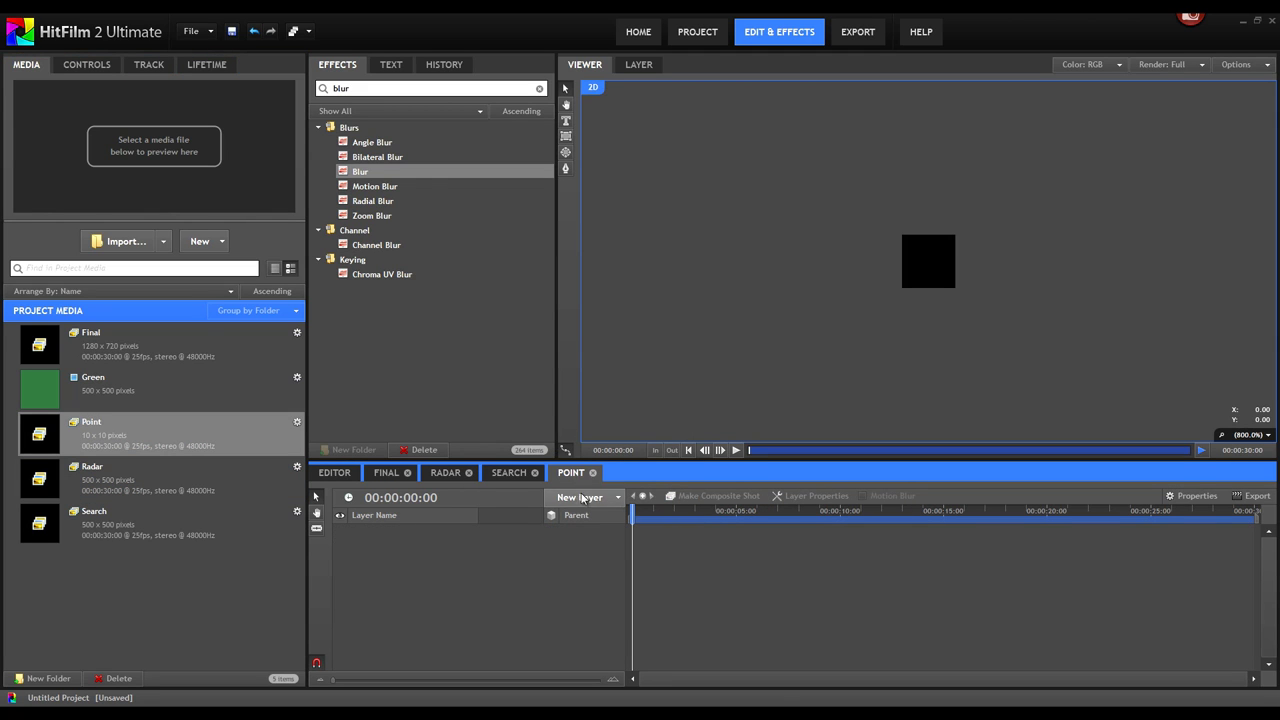
Add a white plane layer named White to the Point composite
click(585, 497)
click(615, 300)
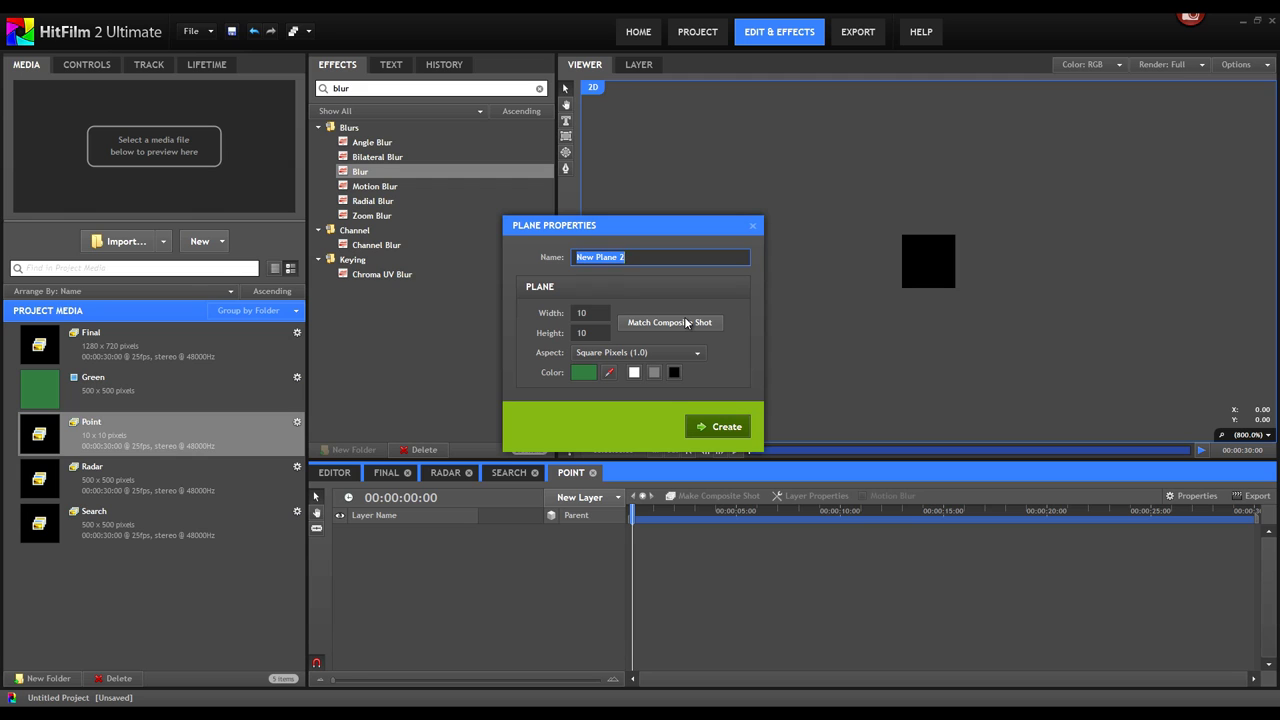
text(White)
click(633, 372)
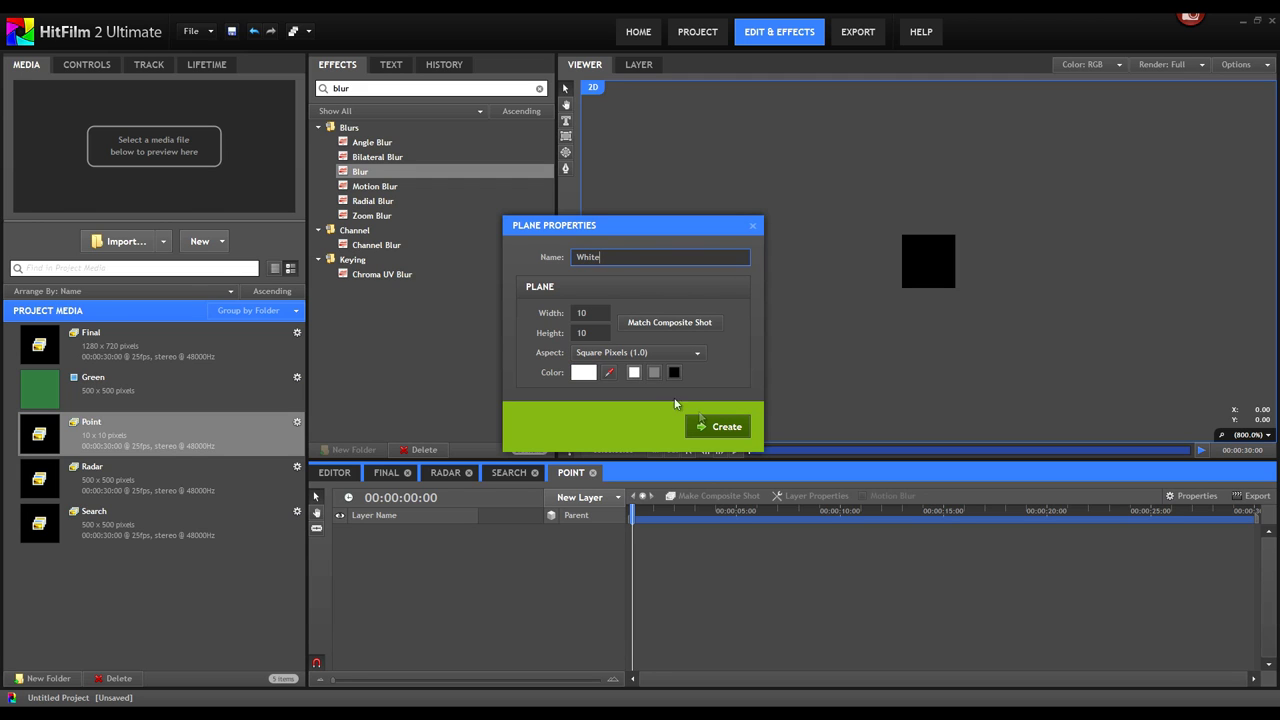
click(726, 437)
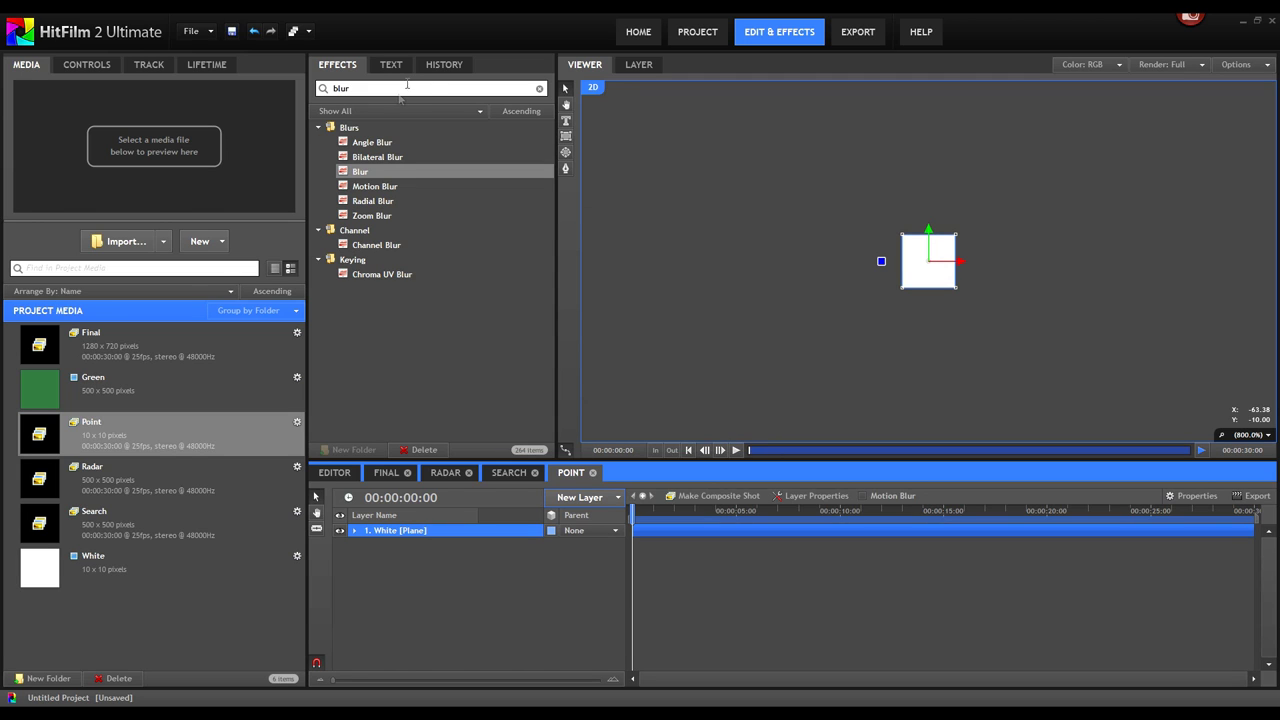
click(377, 97)
Apply Polar Warp to the White plane and lower its End Radius to 3
double_click(364, 89)
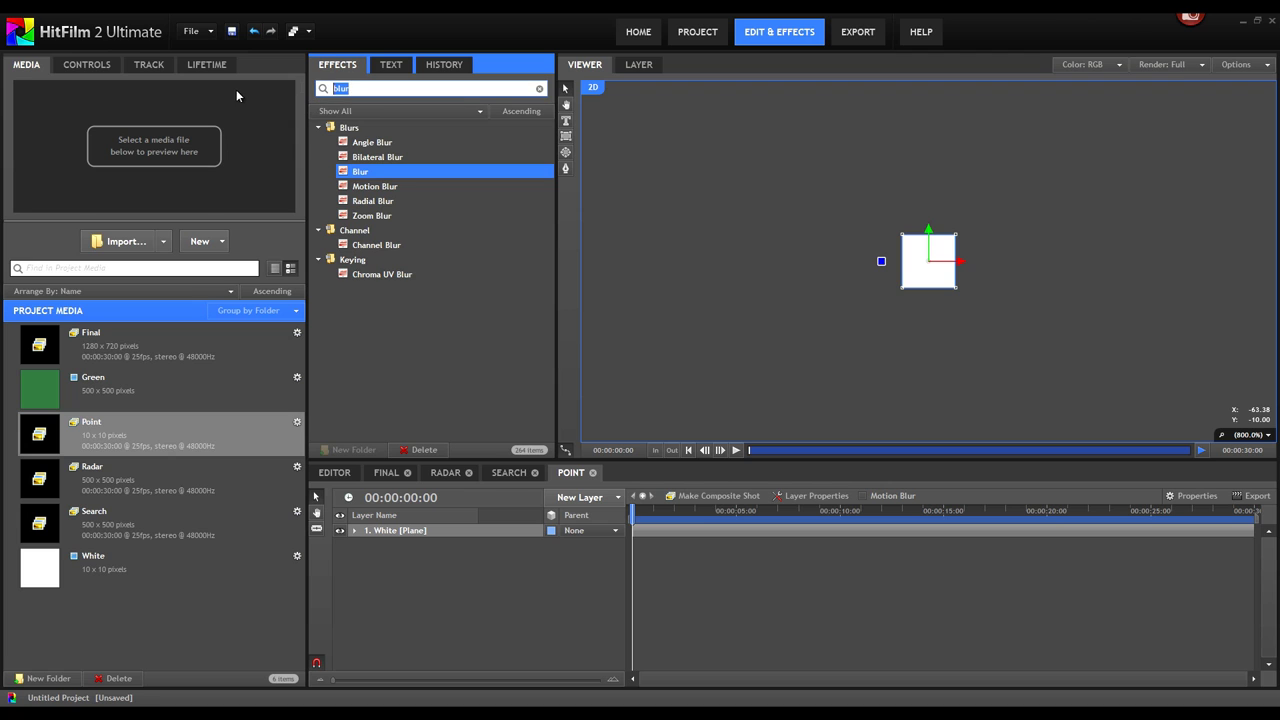
text(ploa)
key(BackSpace)
key(BackSpace)
key(BackSpace)
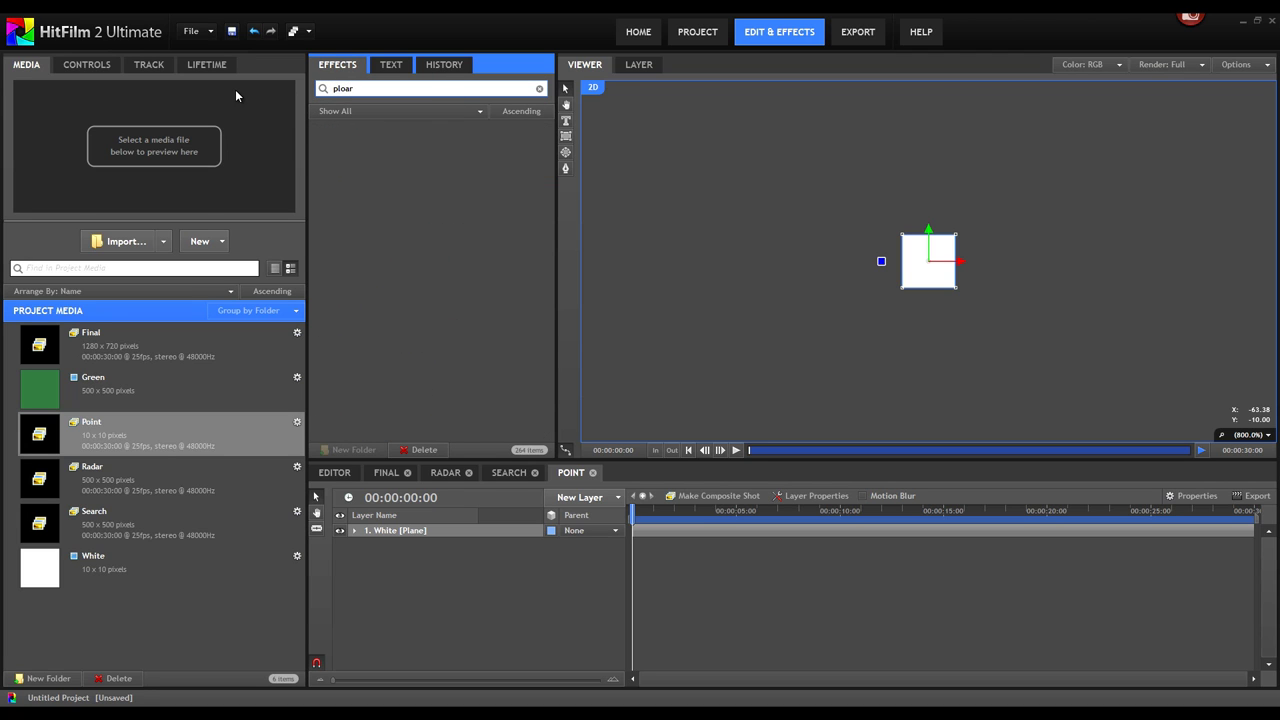
text(ola)
drag(372, 142, 425, 539)
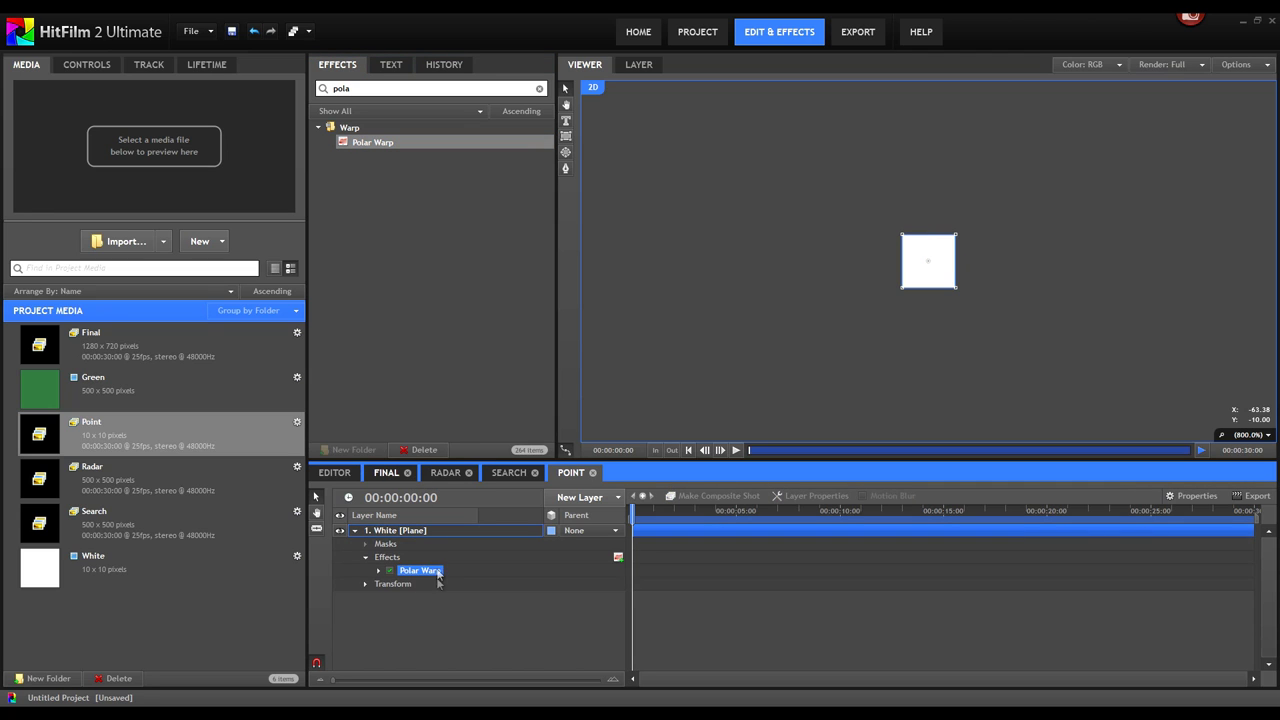
double_click(430, 574)
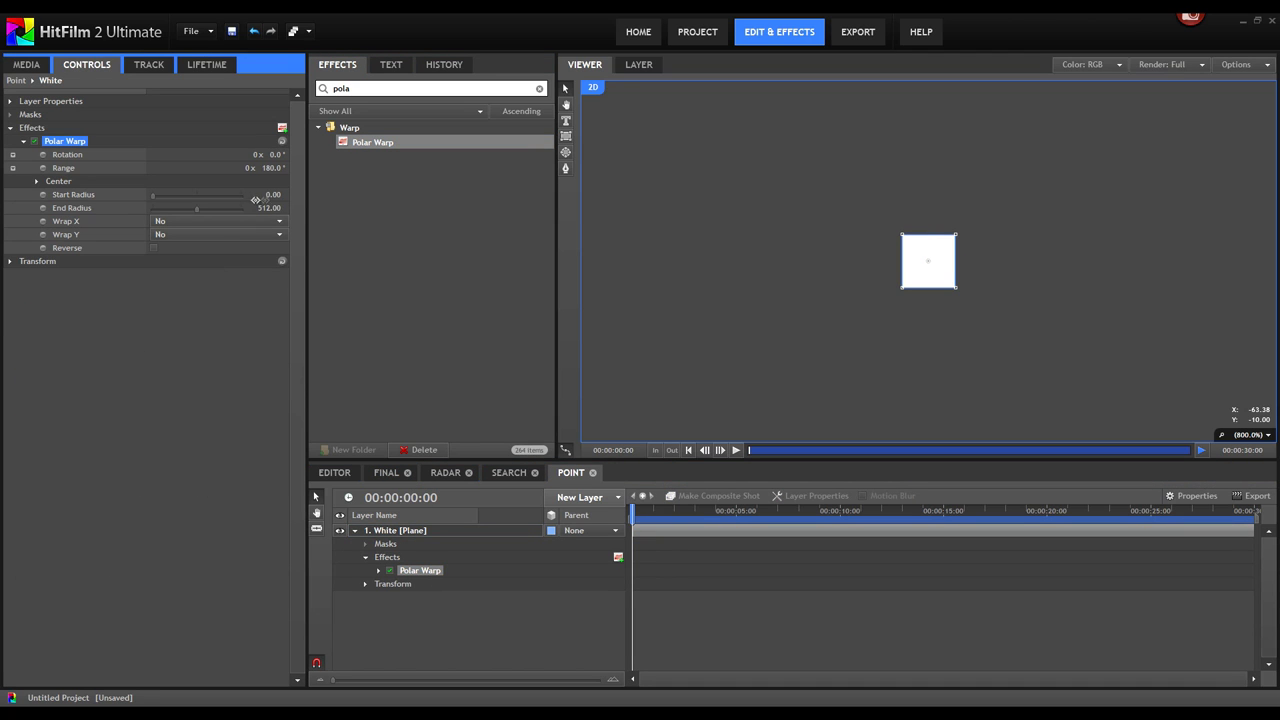
drag(277, 207, 225, 207)
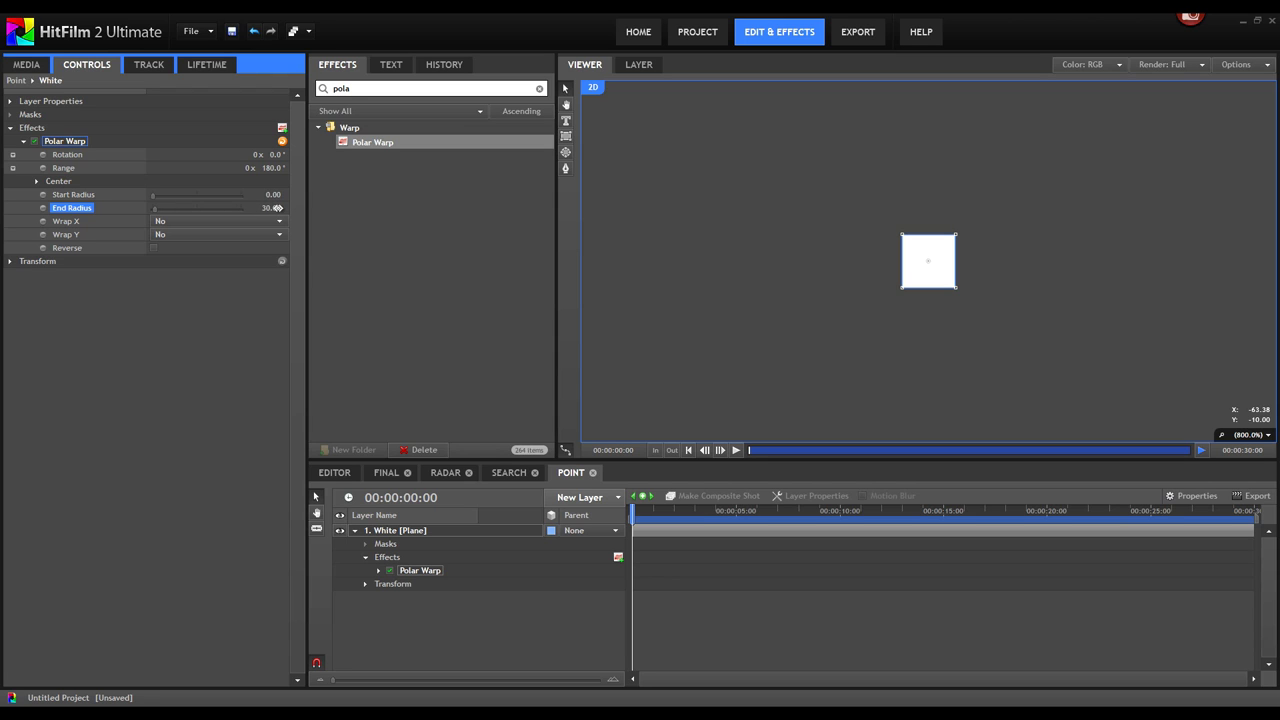
mouse_move(277, 207)
mouse_down()
mouse_move(256, 210)
mouse_move(267, 214)
mouse_up()
Rename the White plane layer to Yellow
click(472, 528)
click(472, 528)
text(Yell)
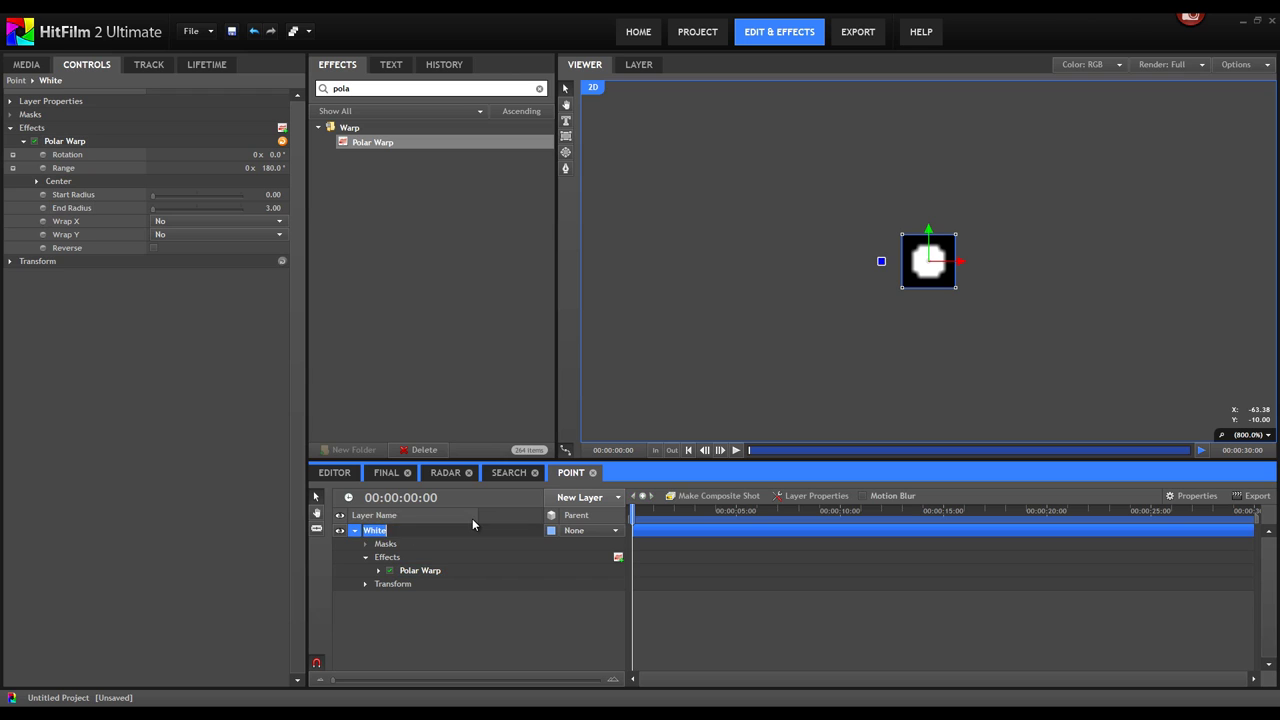
text(ow)
key(Return)
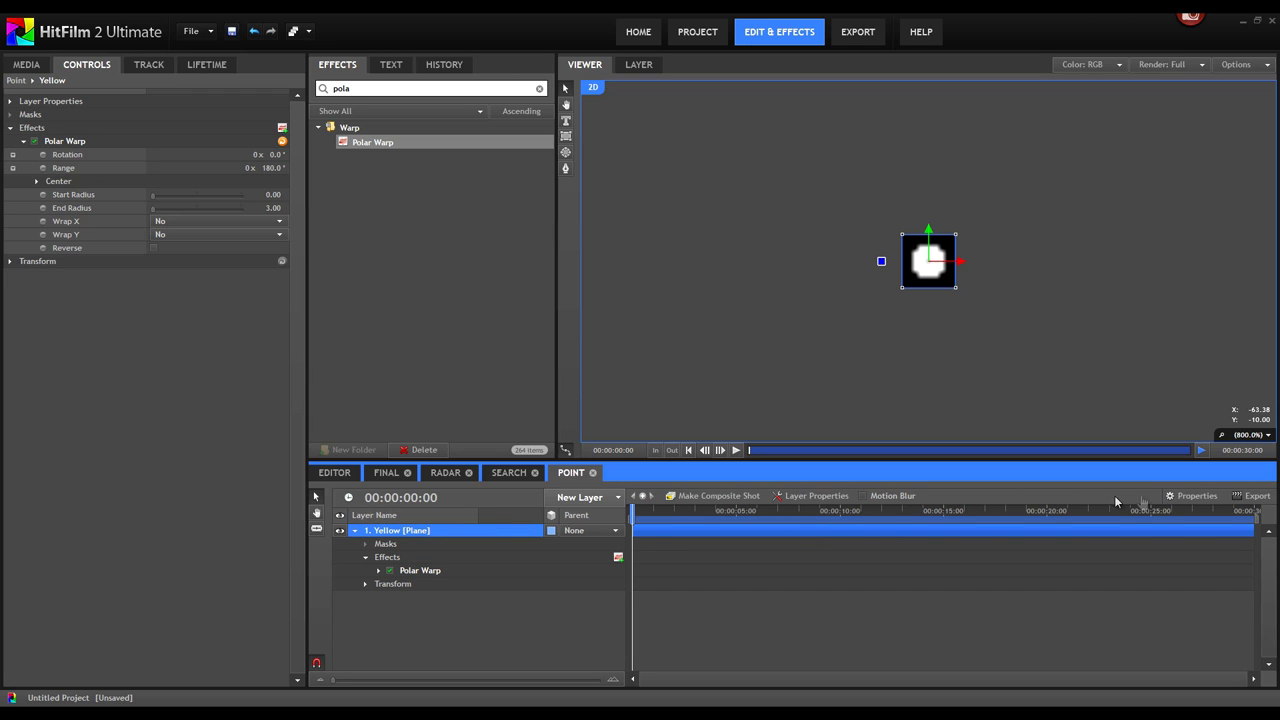
Pick a light yellow colour in the plane layer's properties
click(1192, 496)
key(Return)
click(815, 496)
click(588, 374)
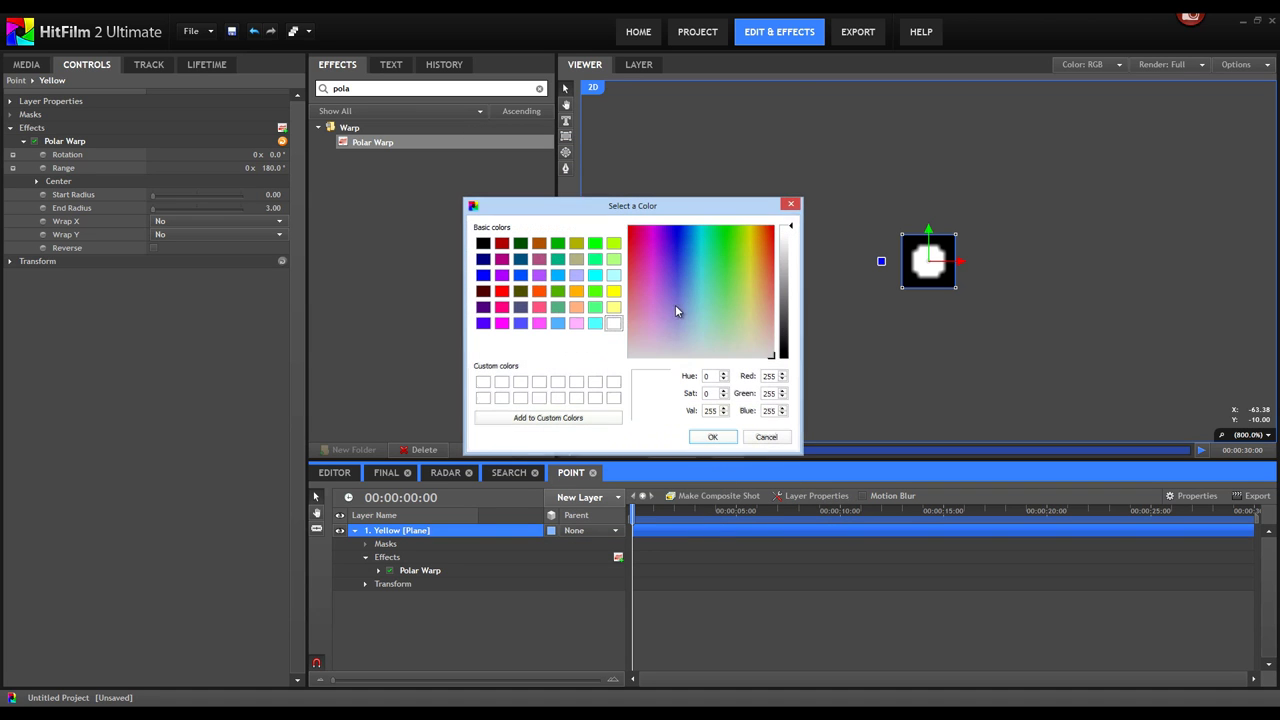
click(614, 307)
click(713, 438)
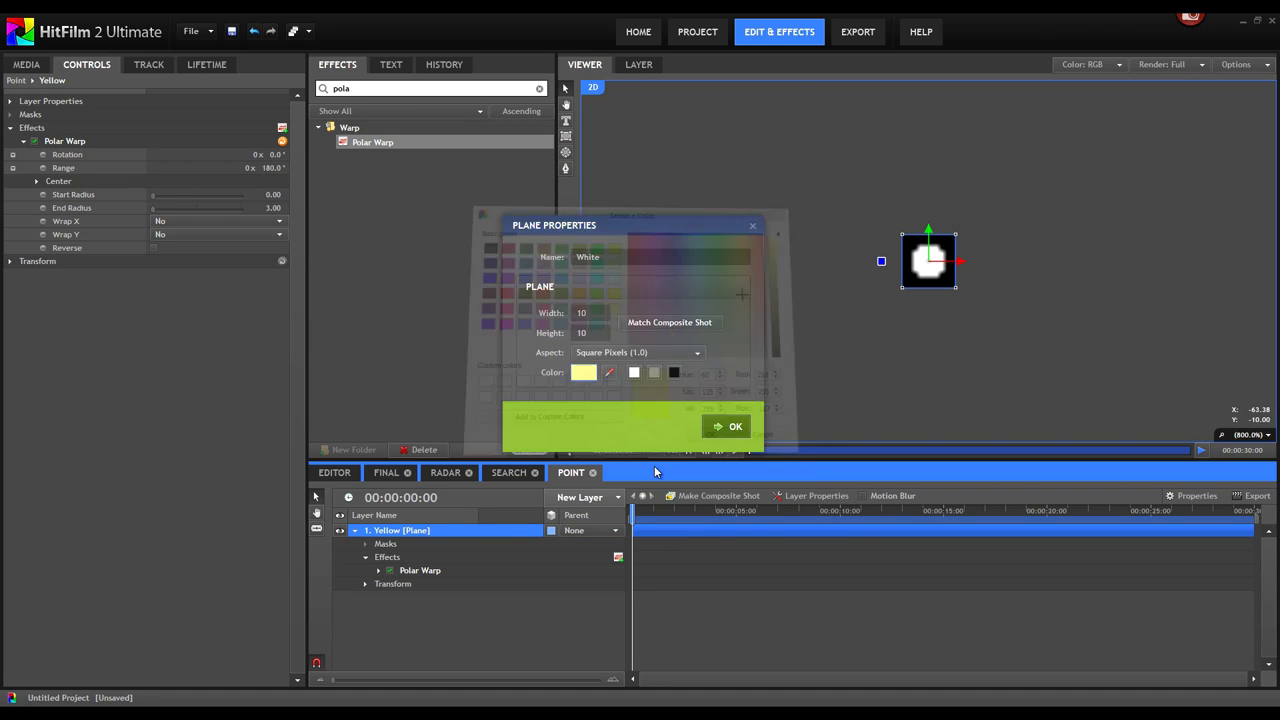
Apply the light yellow plane colour, then create a 500×500 composite shot named Points
click(725, 424)
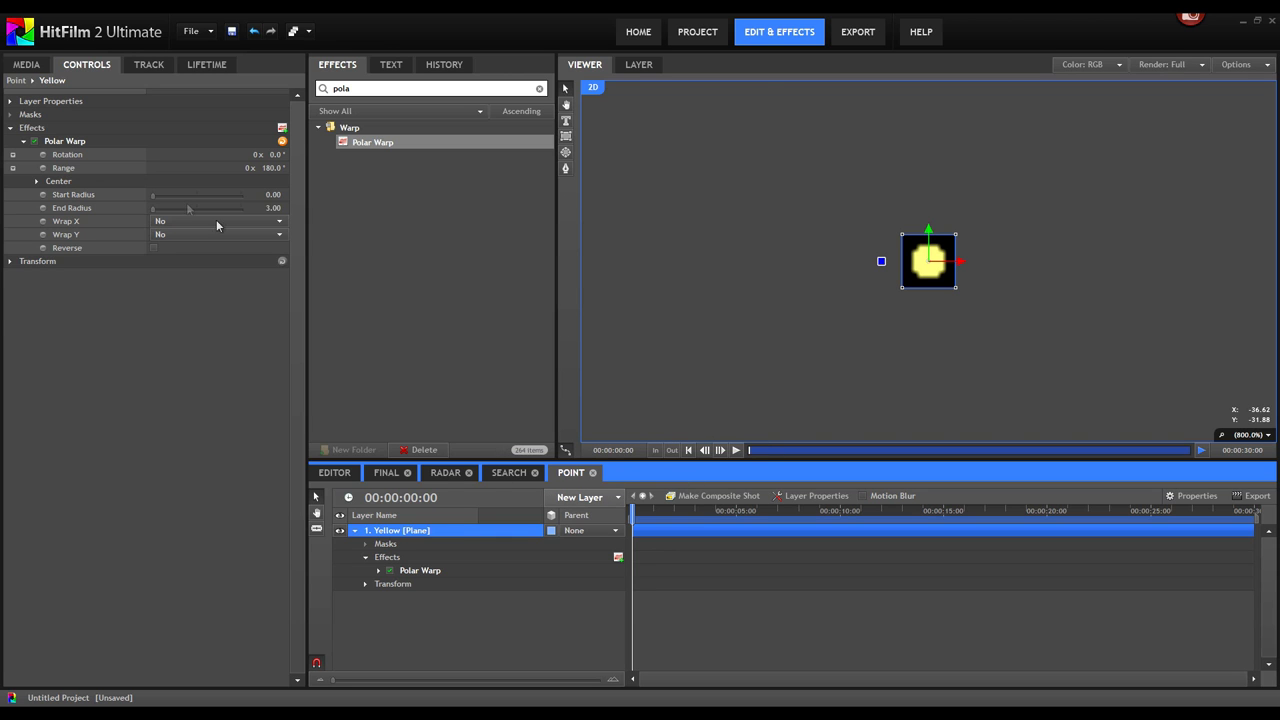
click(27, 66)
click(201, 242)
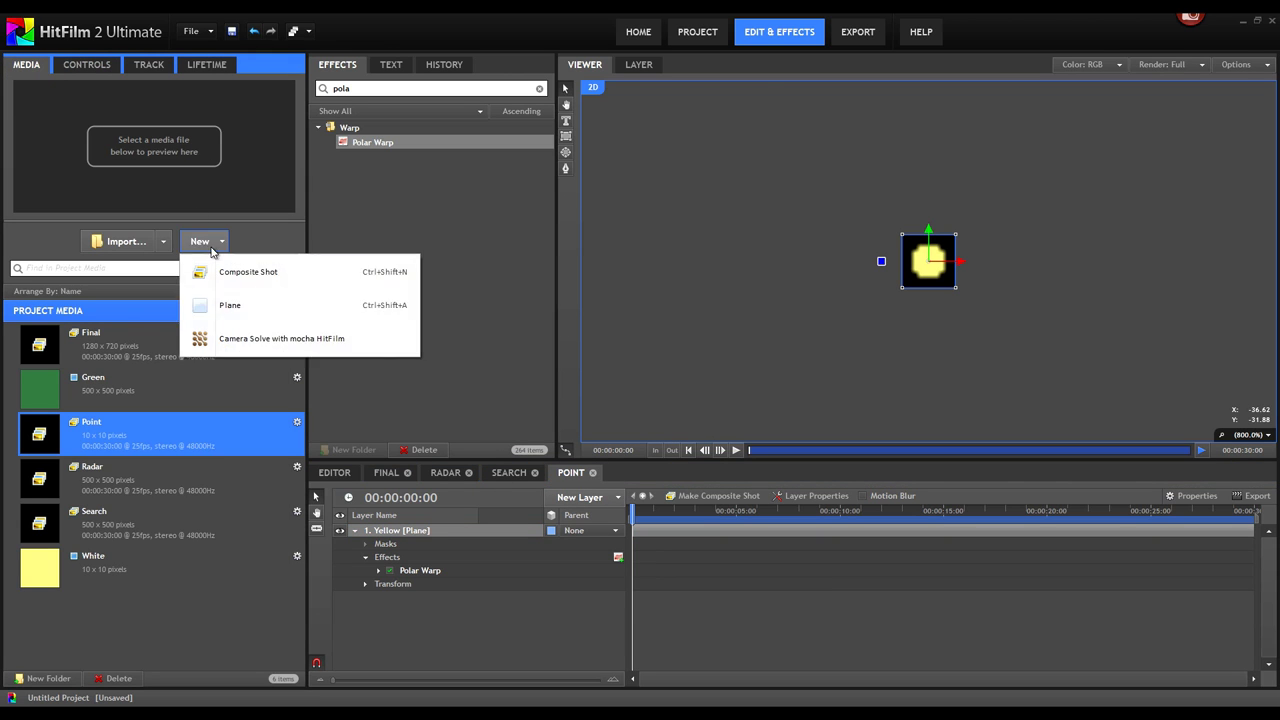
click(205, 244)
click(205, 244)
click(250, 272)
text(Poin)
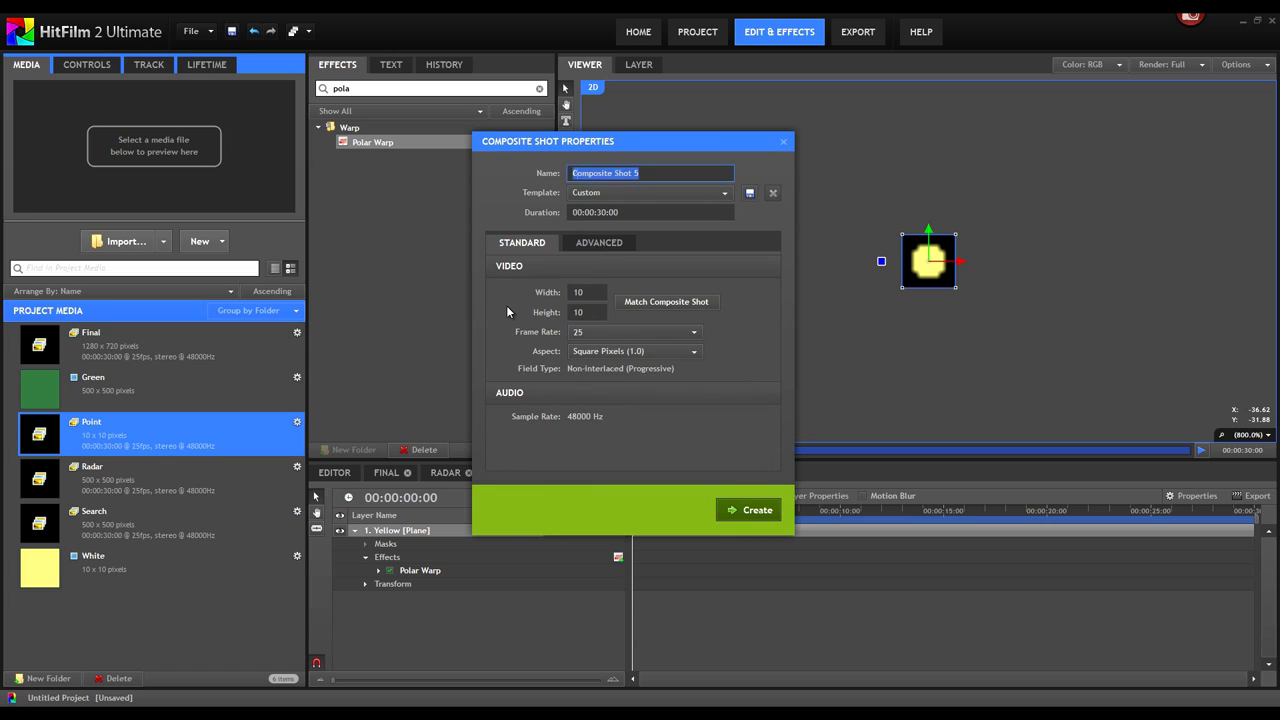
text(ts)
click(588, 293)
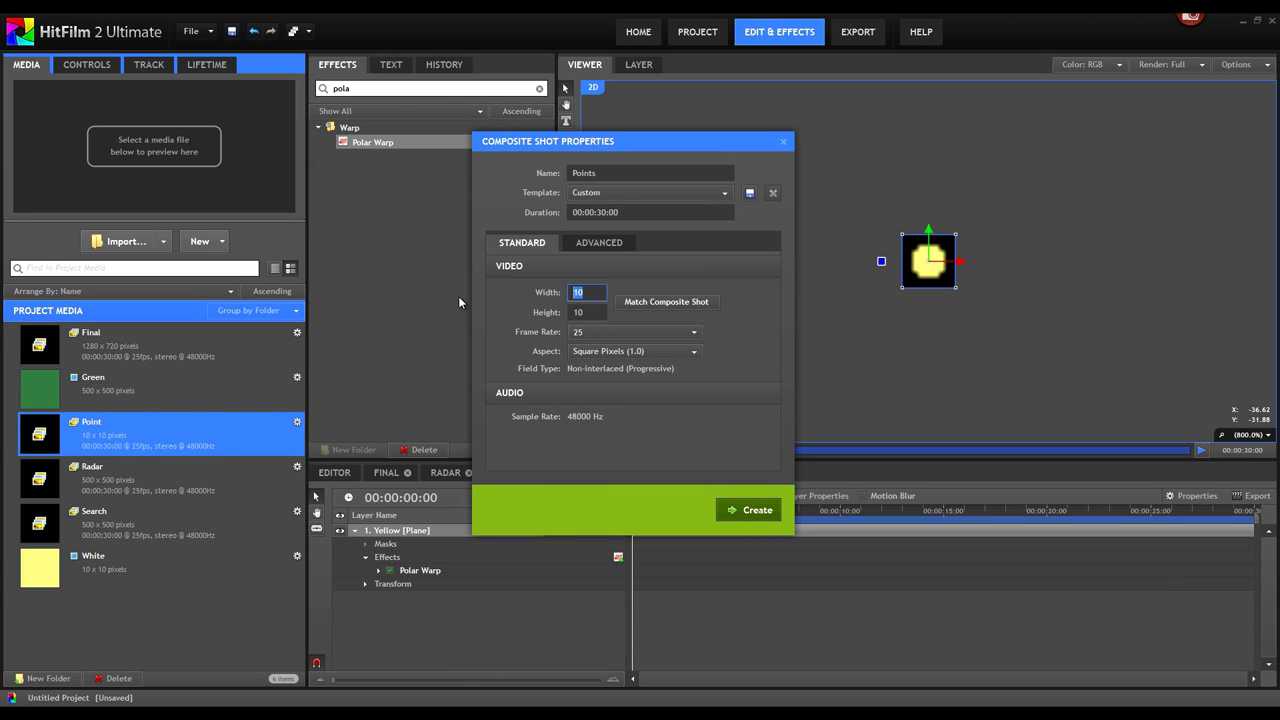
text(500)
key(Tab)
text(500)
key(Tab)
click(754, 506)
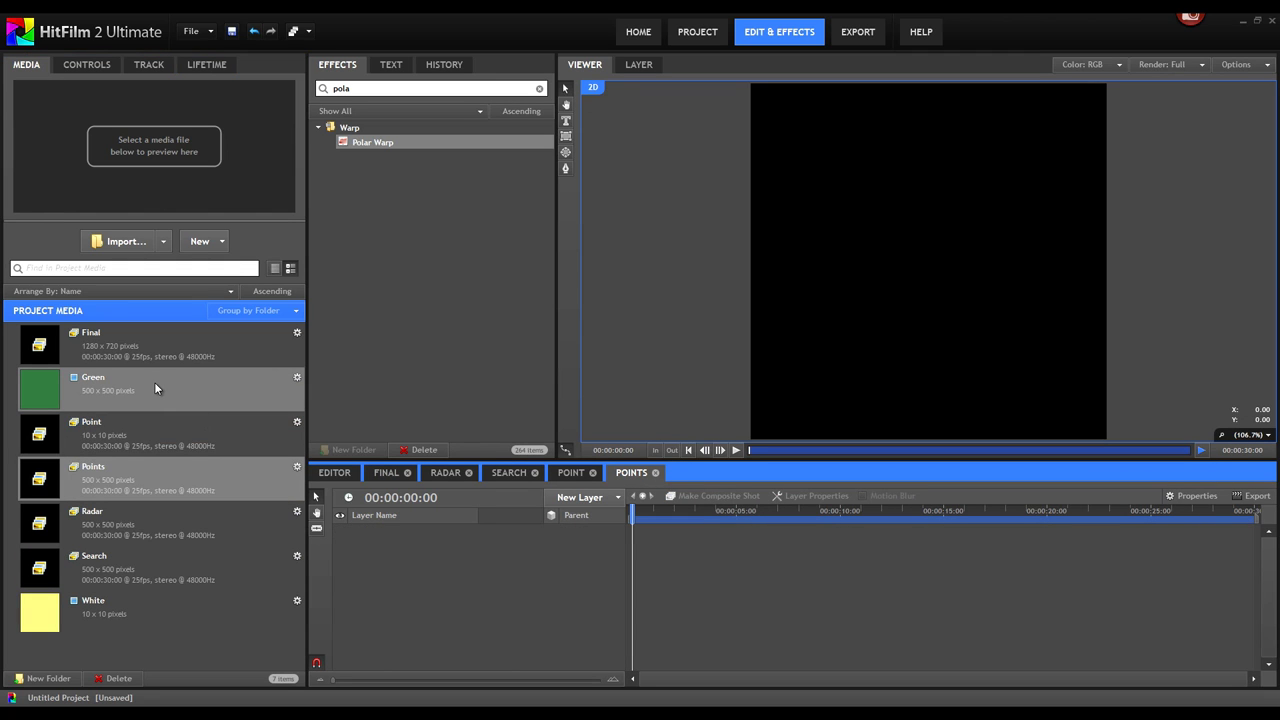
Layer the Point dot over the Radar composite in Points, moved toward the upper-left
drag(134, 519, 441, 535)
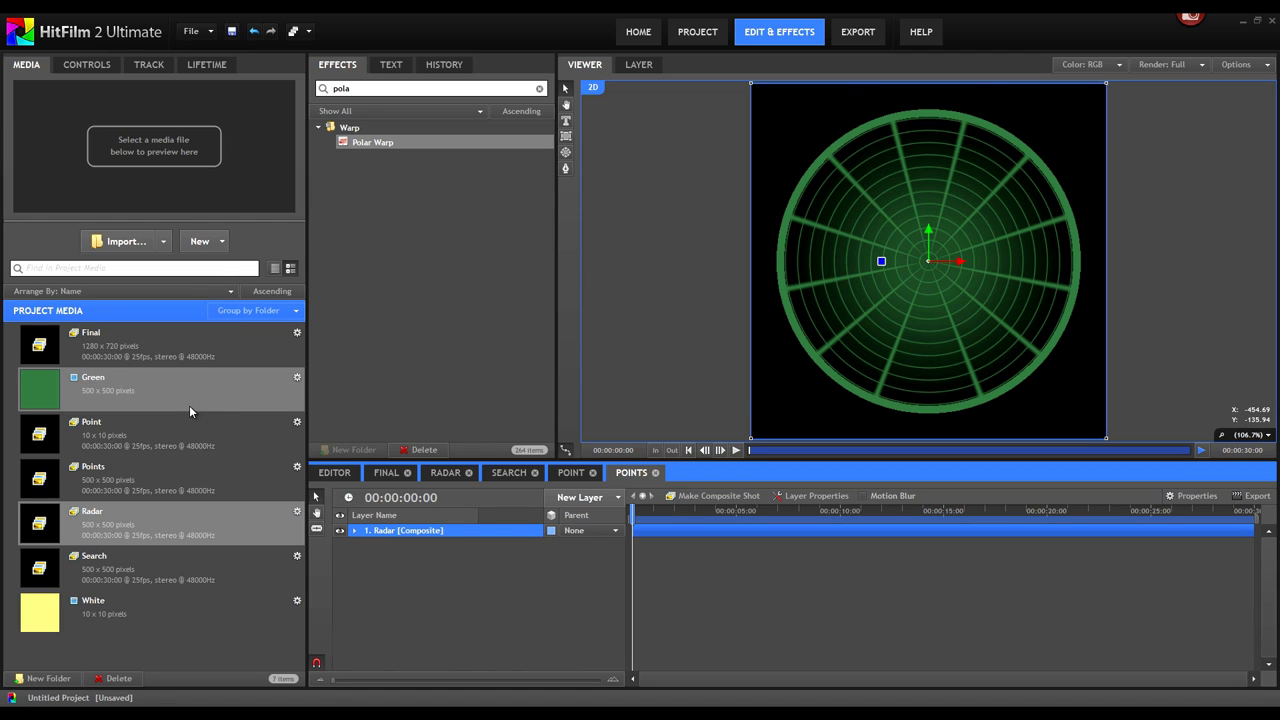
drag(112, 438, 448, 535)
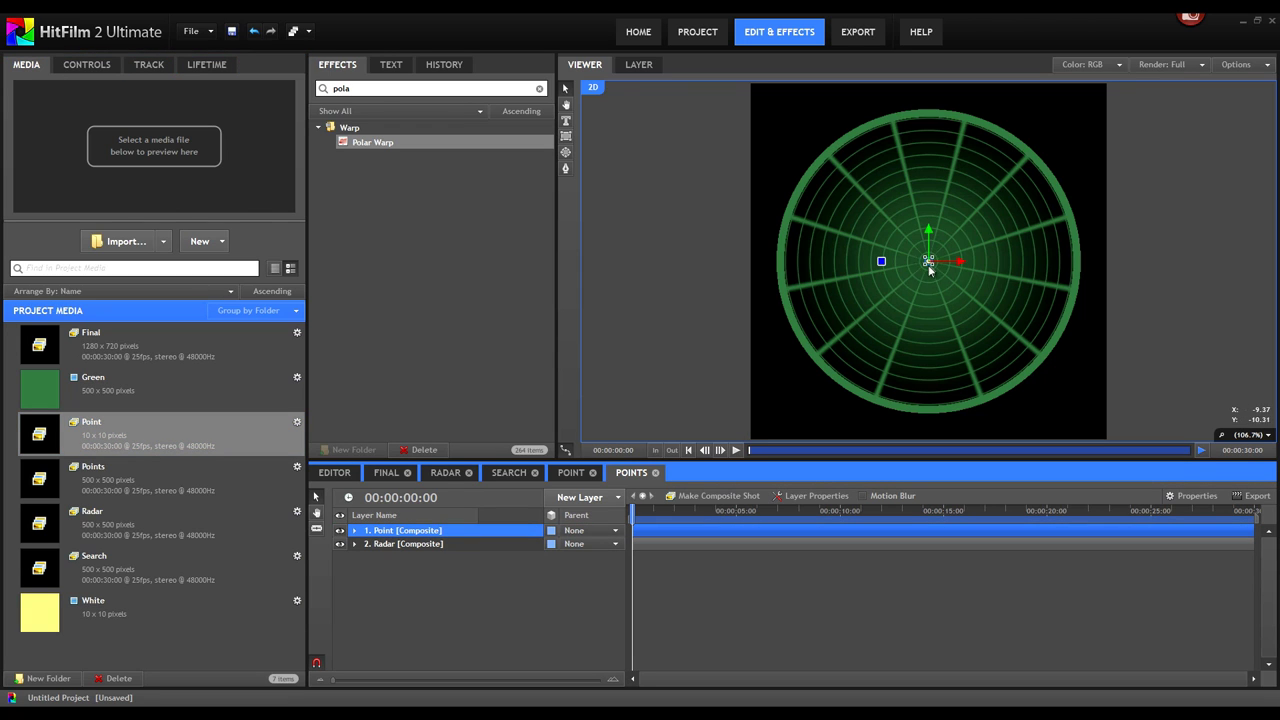
drag(929, 263, 872, 250)
Duplicate the dot with Ctrl+D and scatter the copies around the radar
key(ctrl+d)
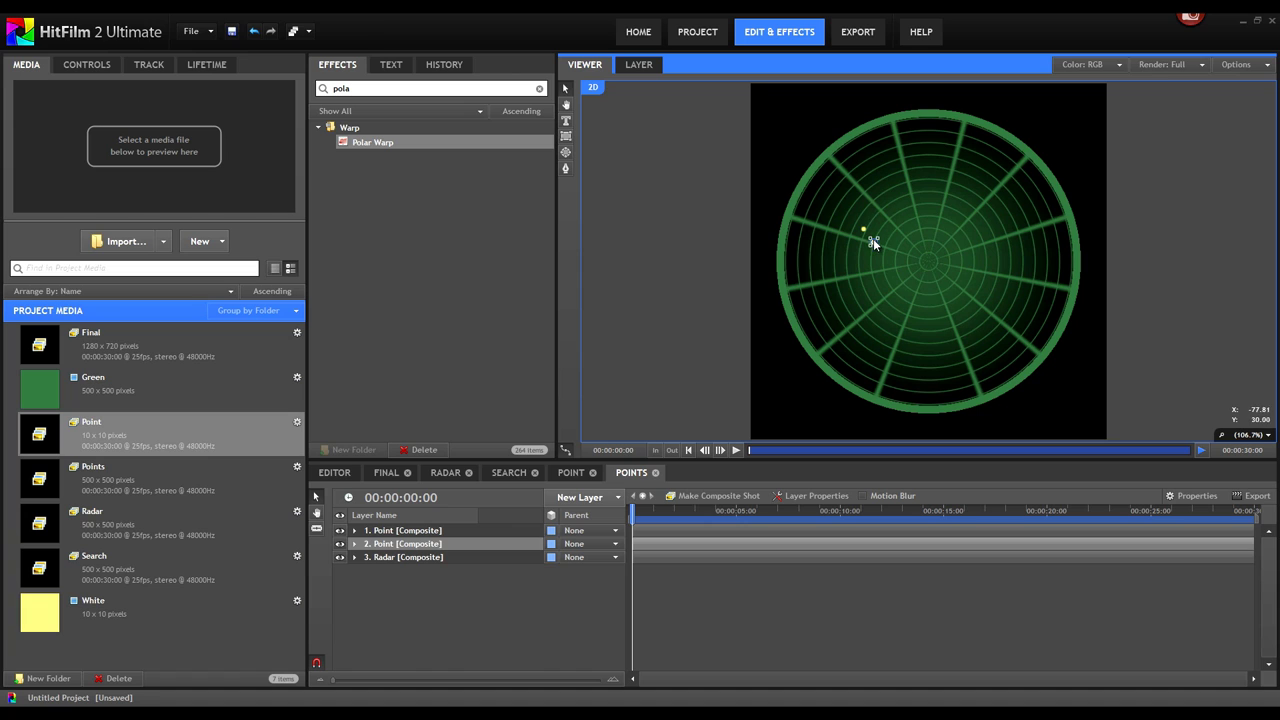
key(ctrl+d)
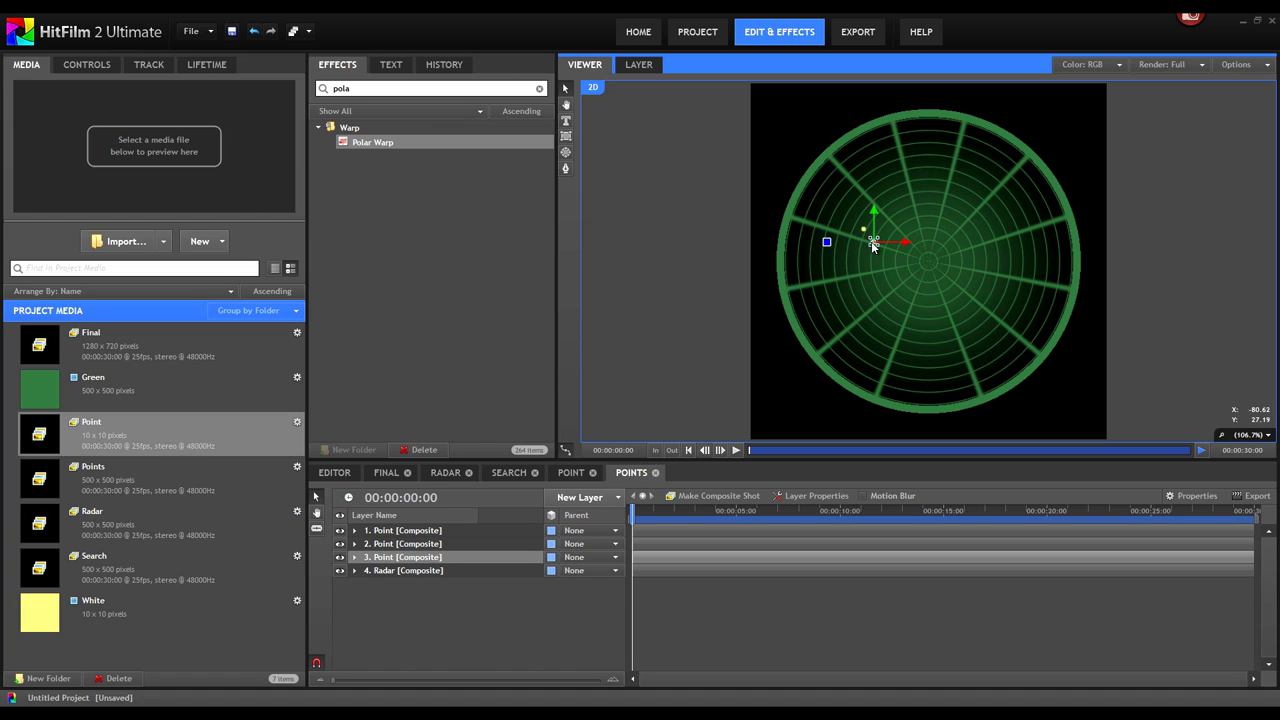
drag(873, 246, 884, 232)
key(ctrl+d)
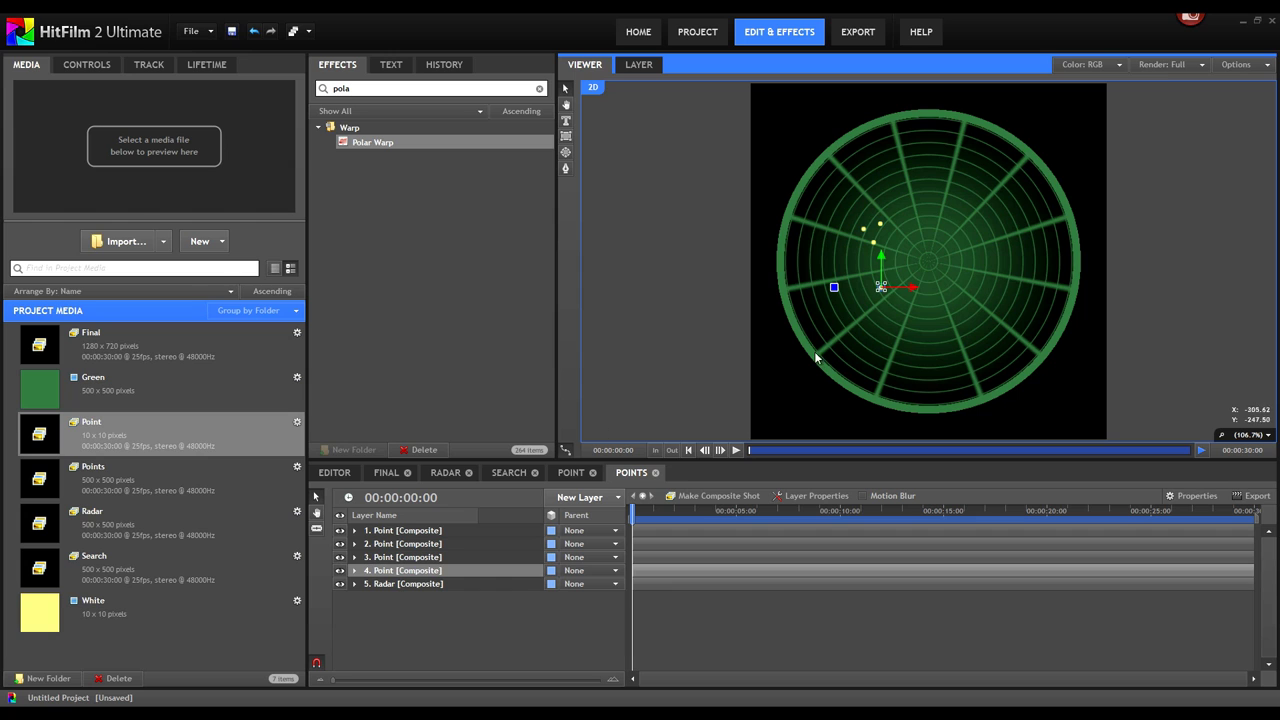
key(ctrl+d)
drag(890, 295, 900, 304)
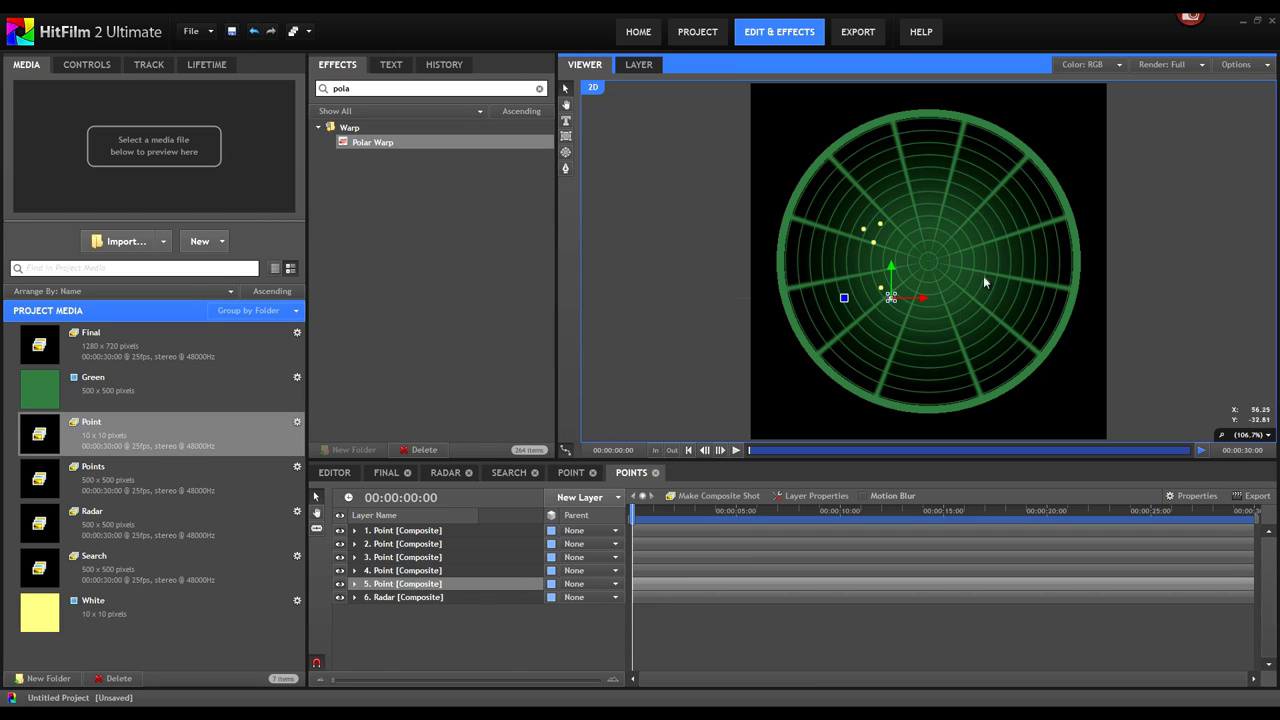
key(ctrl+d)
key(ctrl+d)
drag(1014, 222, 1007, 240)
key(ctrl+d)
key(ctrl+d)
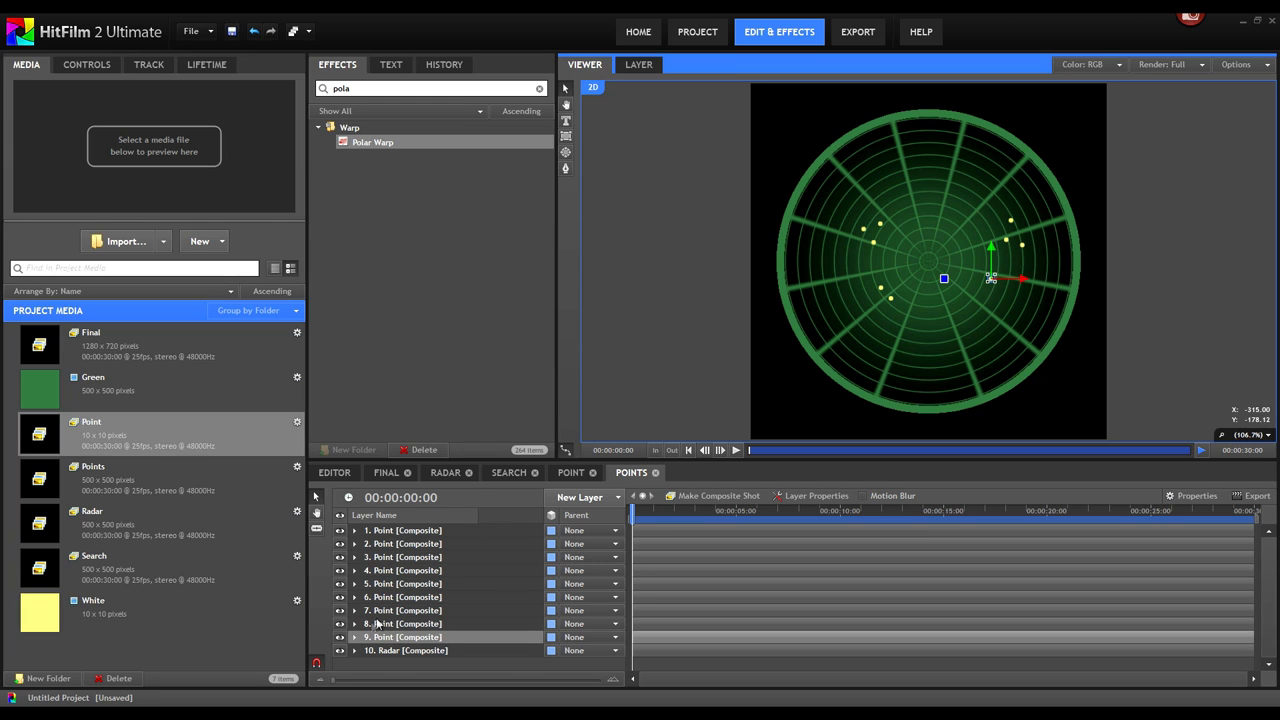
Hide the Radar layer so only the yellow dots show, and scrub the timeline
click(340, 651)
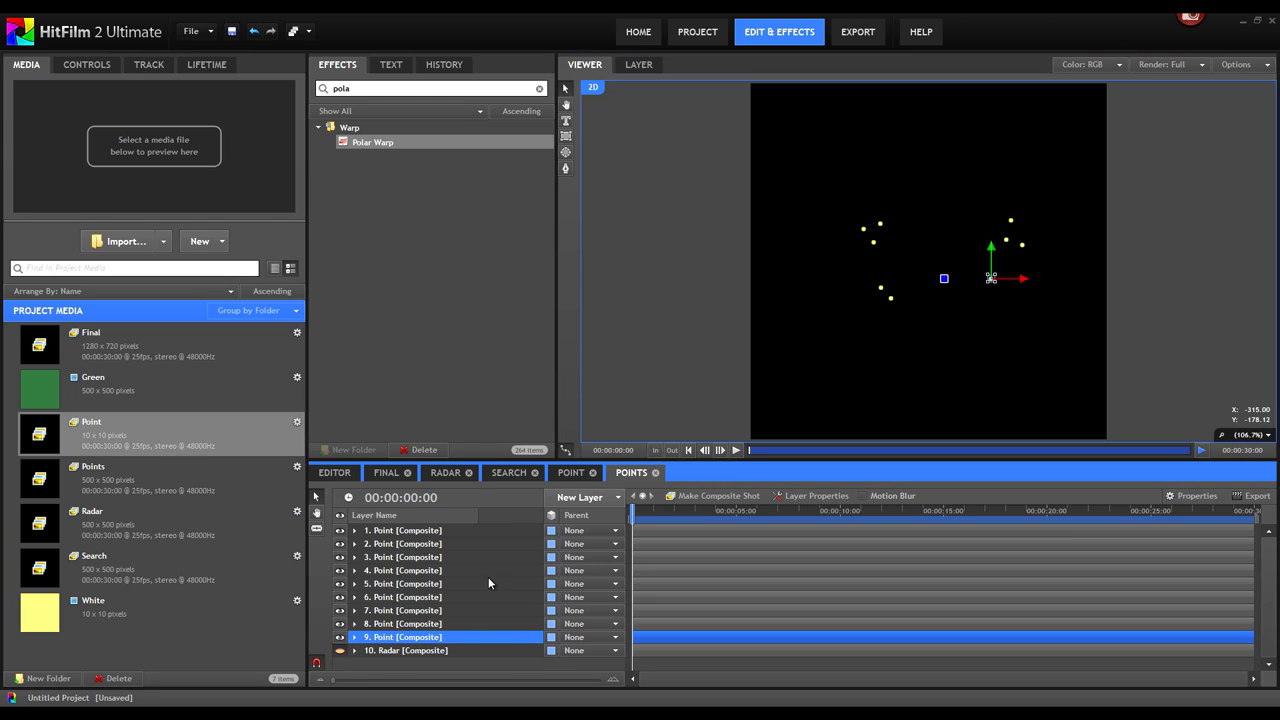
click(651, 511)
drag(651, 511, 632, 512)
Create a new composite named 'Finder' containing the Points and Search composites as layers
click(205, 238)
click(234, 271)
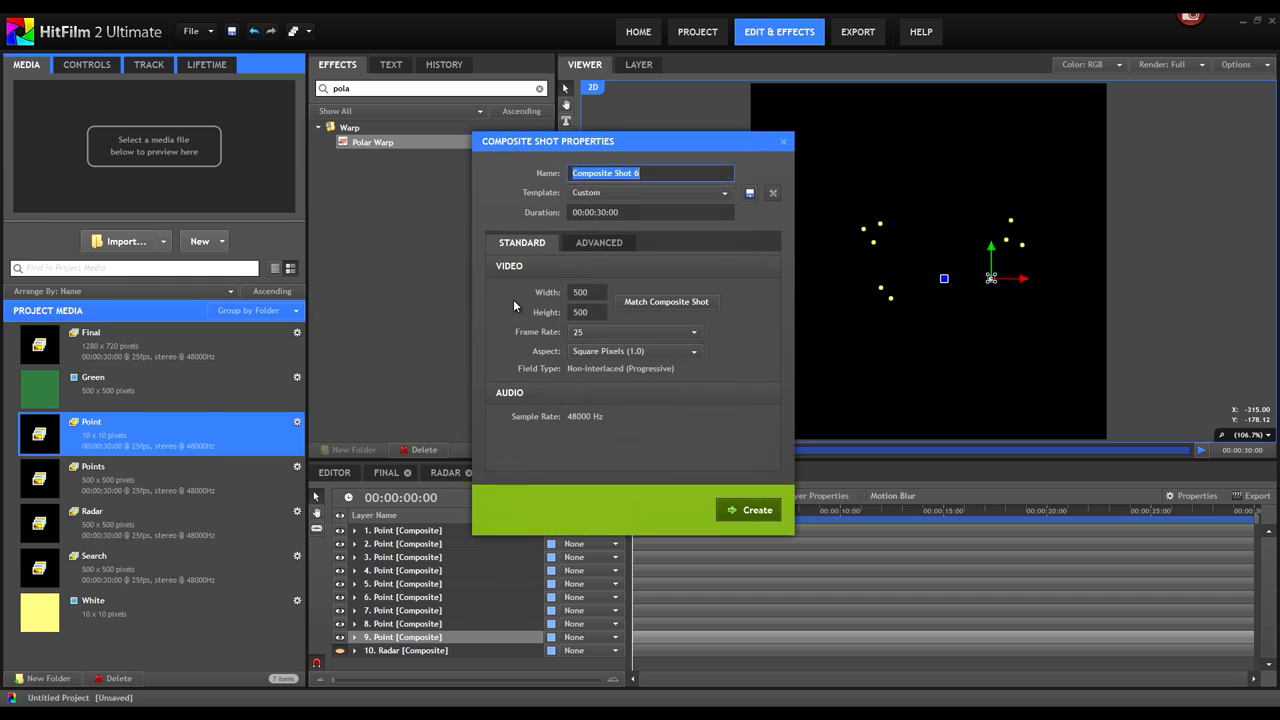
text(S)
key(BackSpace)
text(Finder)
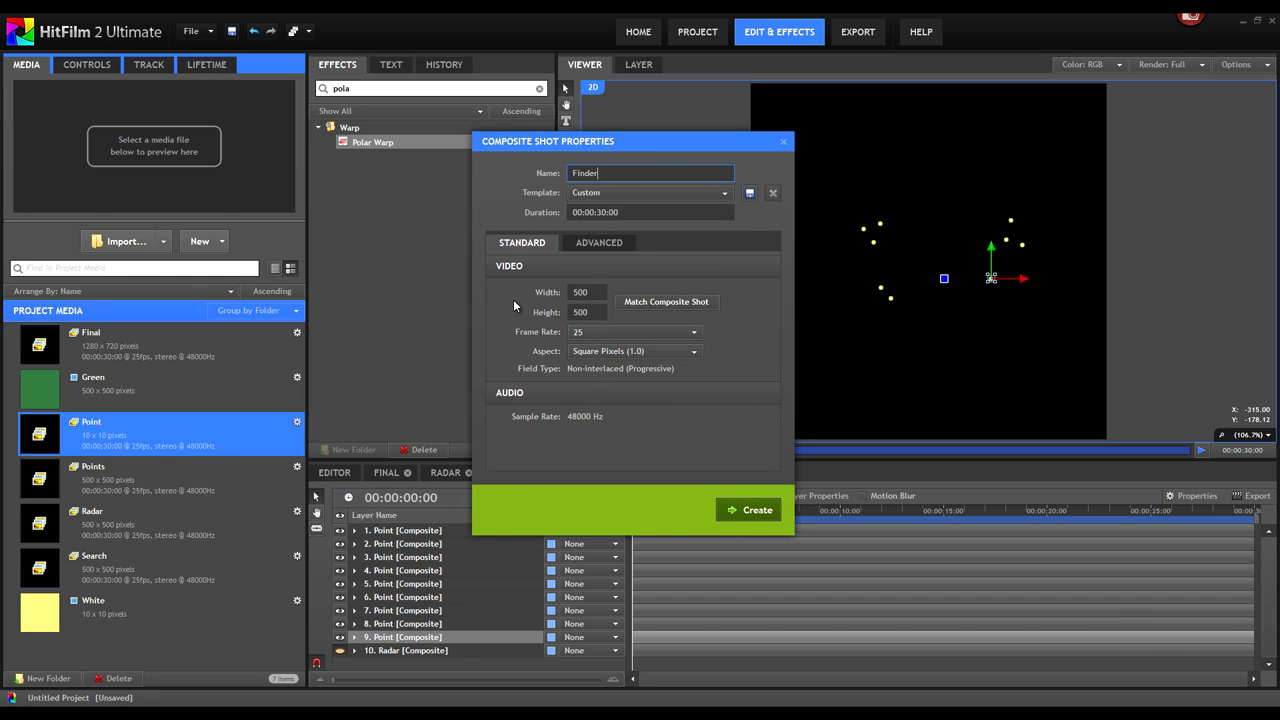
click(748, 512)
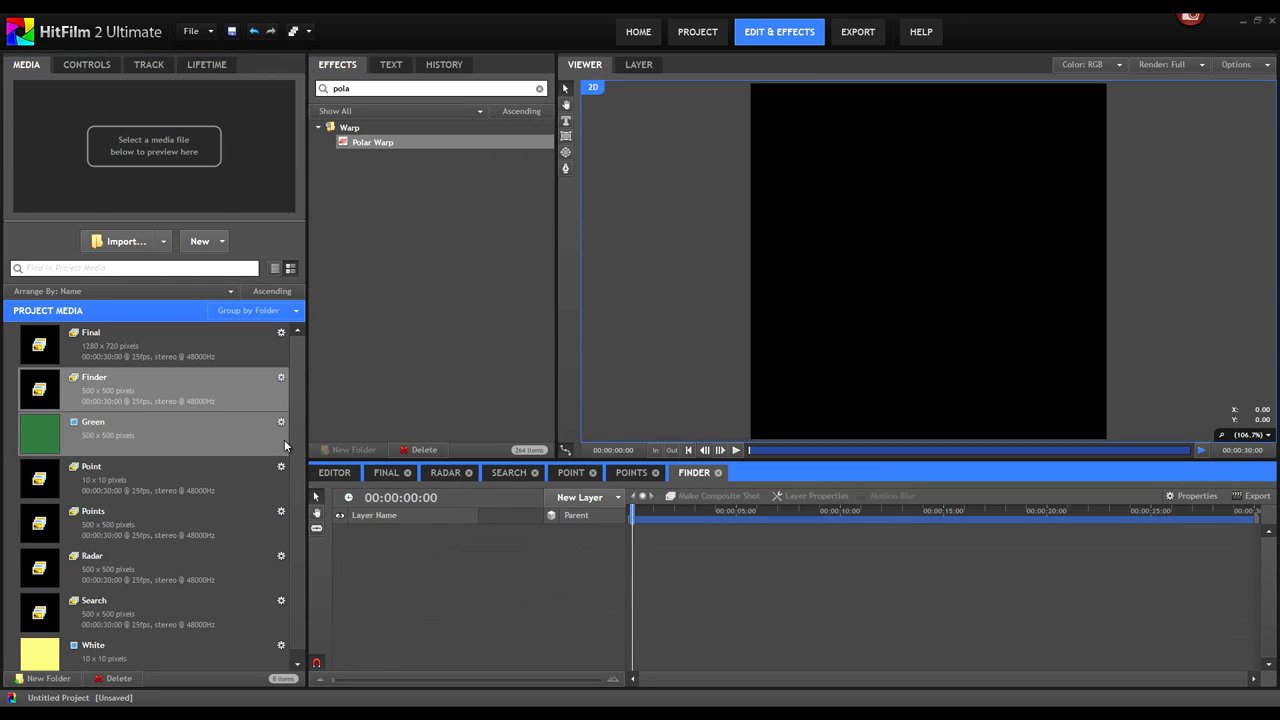
drag(173, 520, 440, 537)
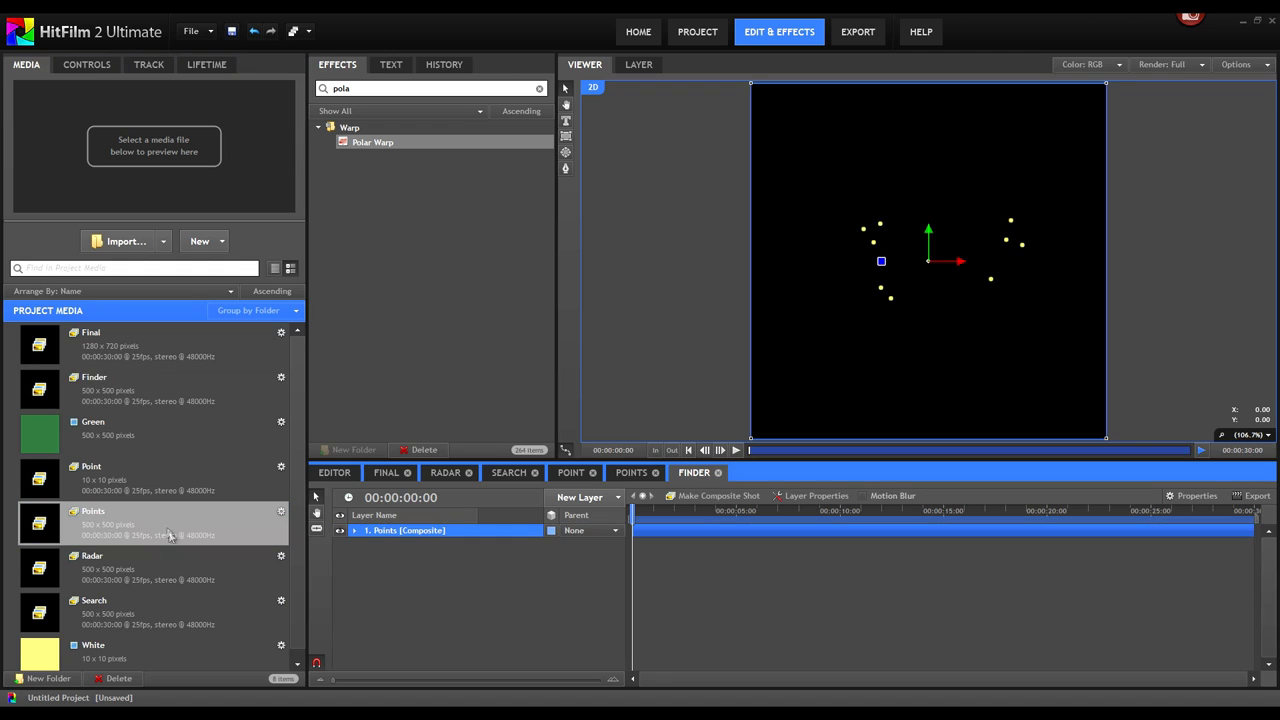
drag(118, 610, 428, 606)
Hide the Search layer and apply Set Matte to Points using Search as the matte source
click(340, 543)
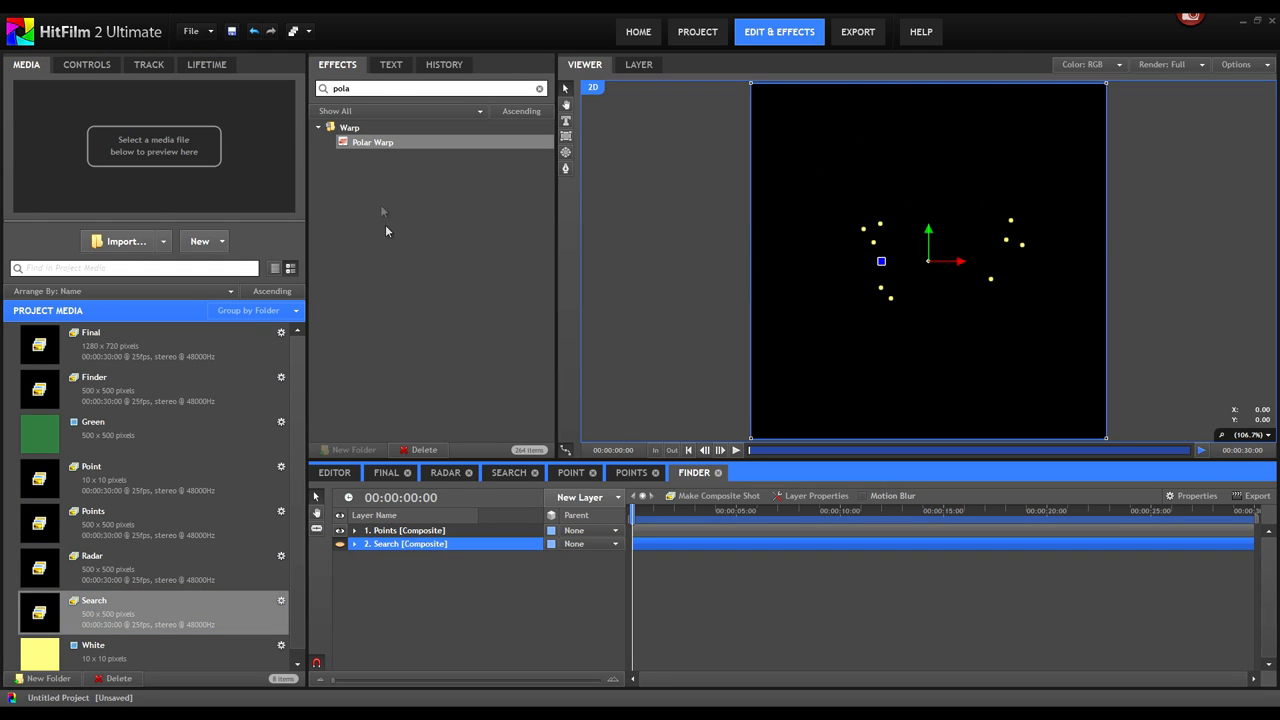
double_click(380, 87)
text(set)
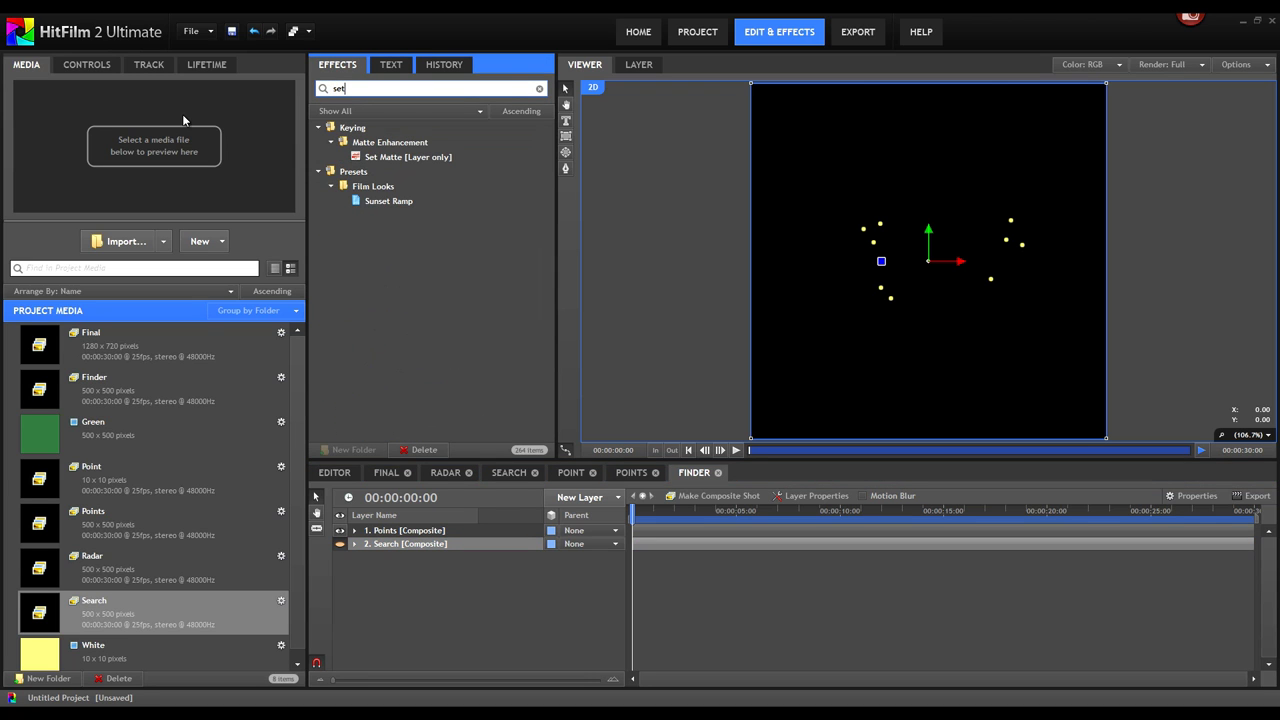
drag(392, 157, 405, 531)
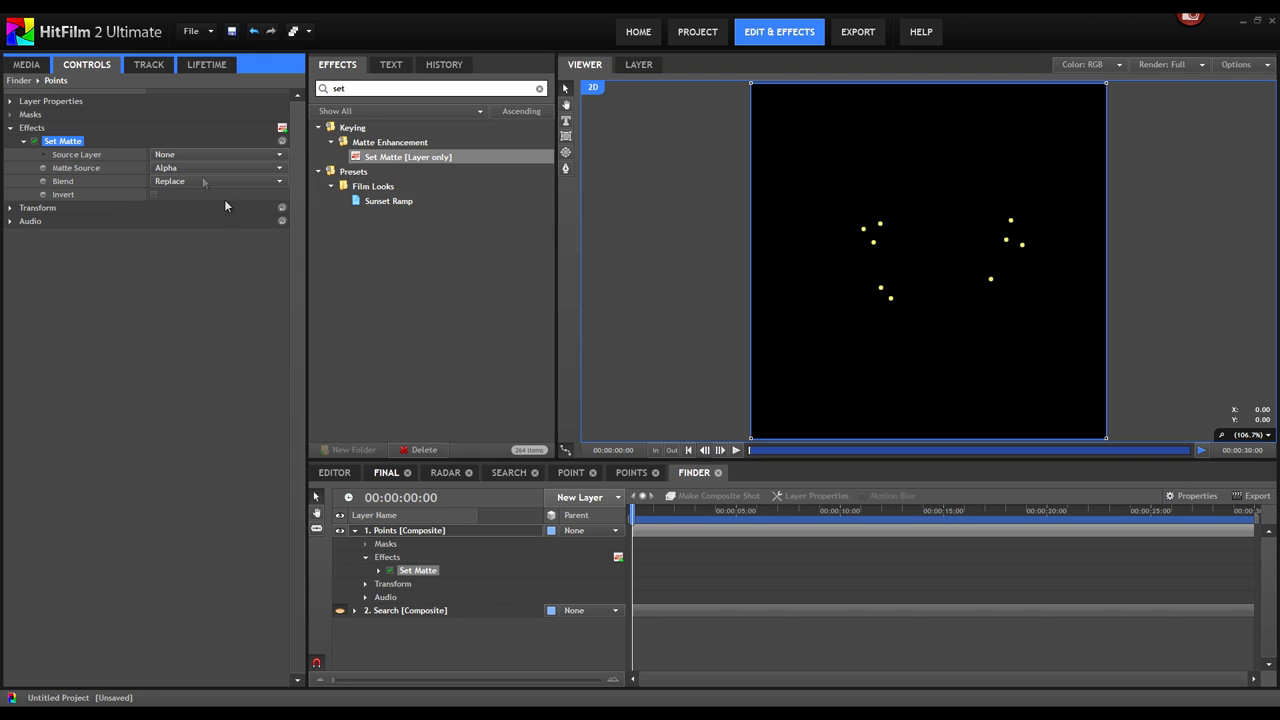
click(185, 157)
click(189, 181)
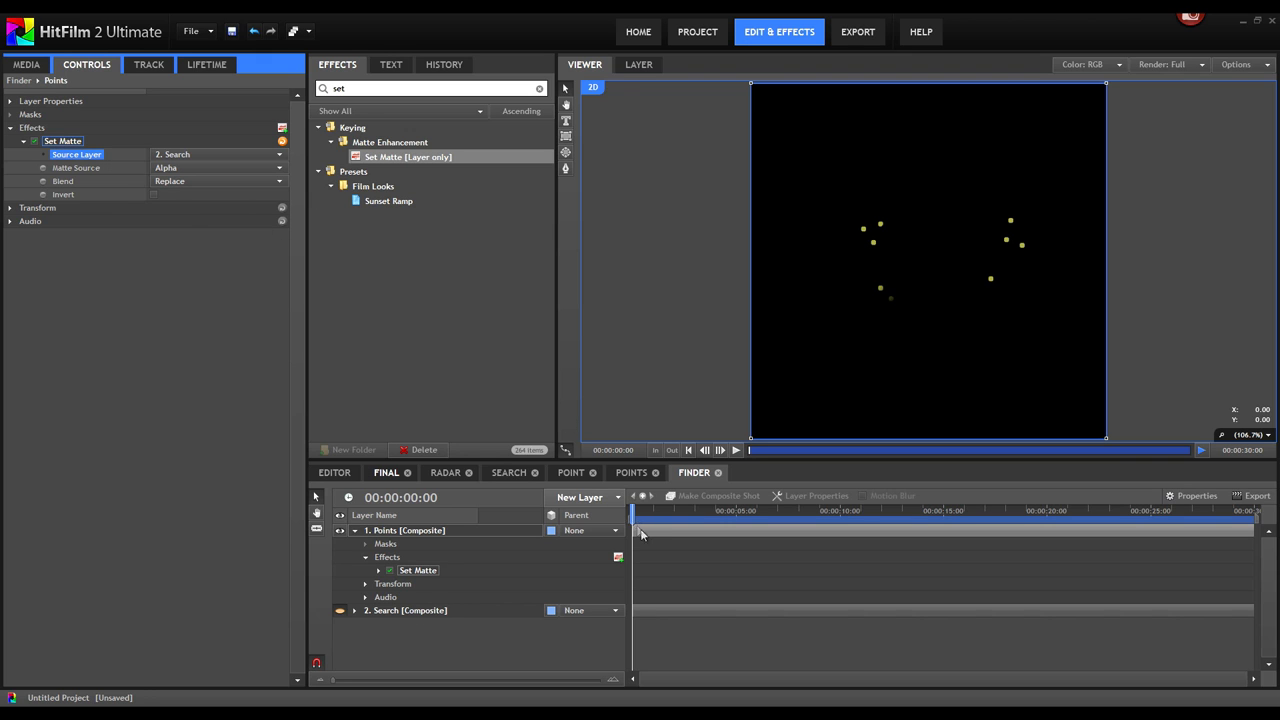
mouse_move(628, 511)
mouse_down()
mouse_move(845, 512)
mouse_move(632, 511)
mouse_up()
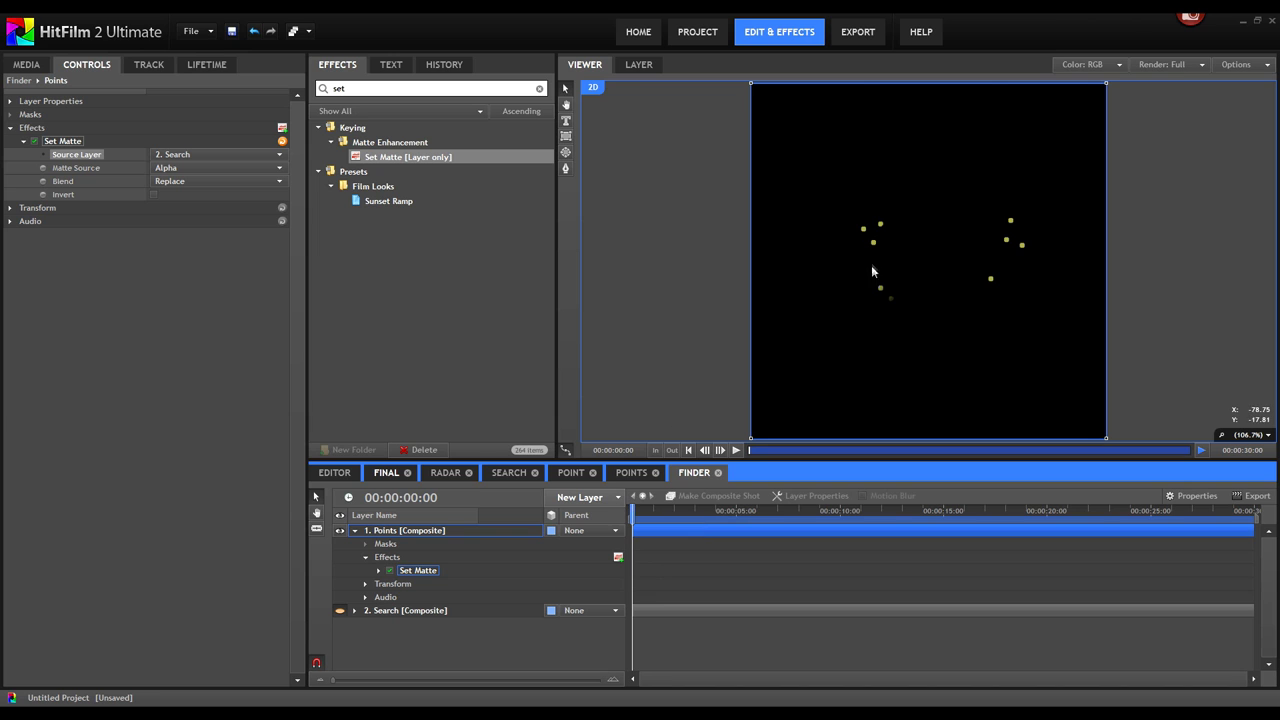
Add the Finder composite as a layer in Final with Add blending and preview the blips
click(384, 473)
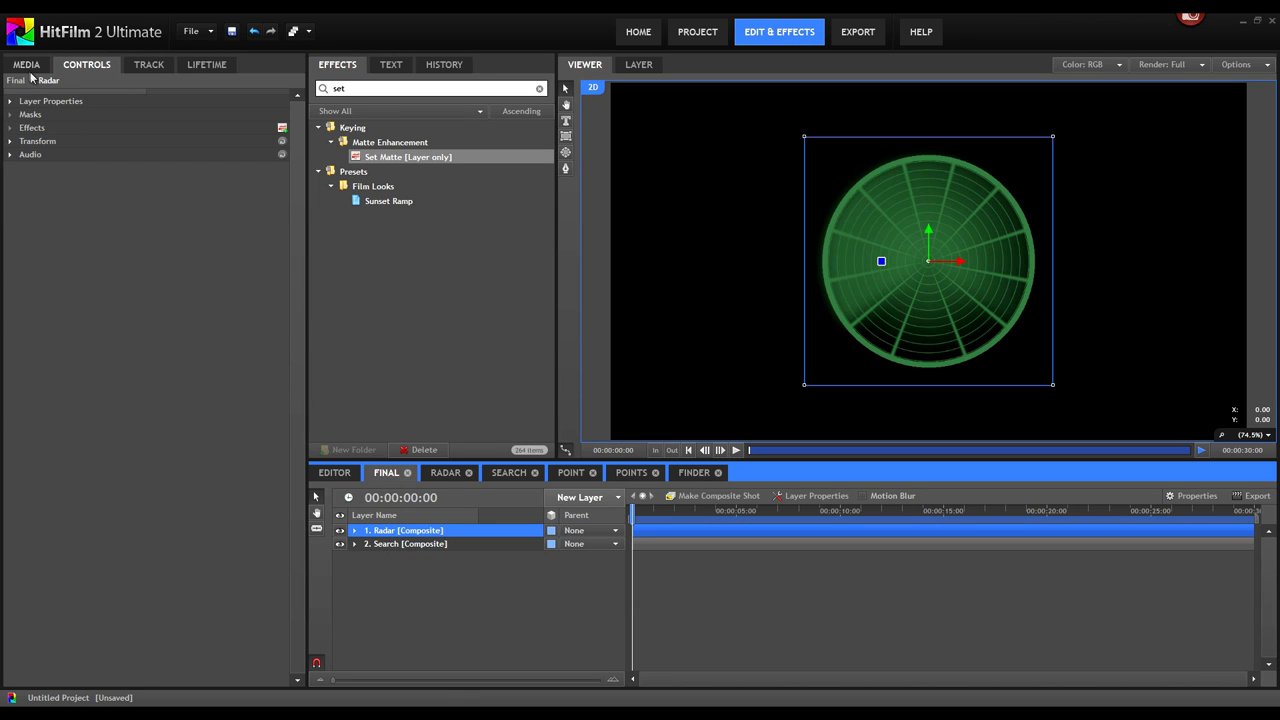
click(29, 67)
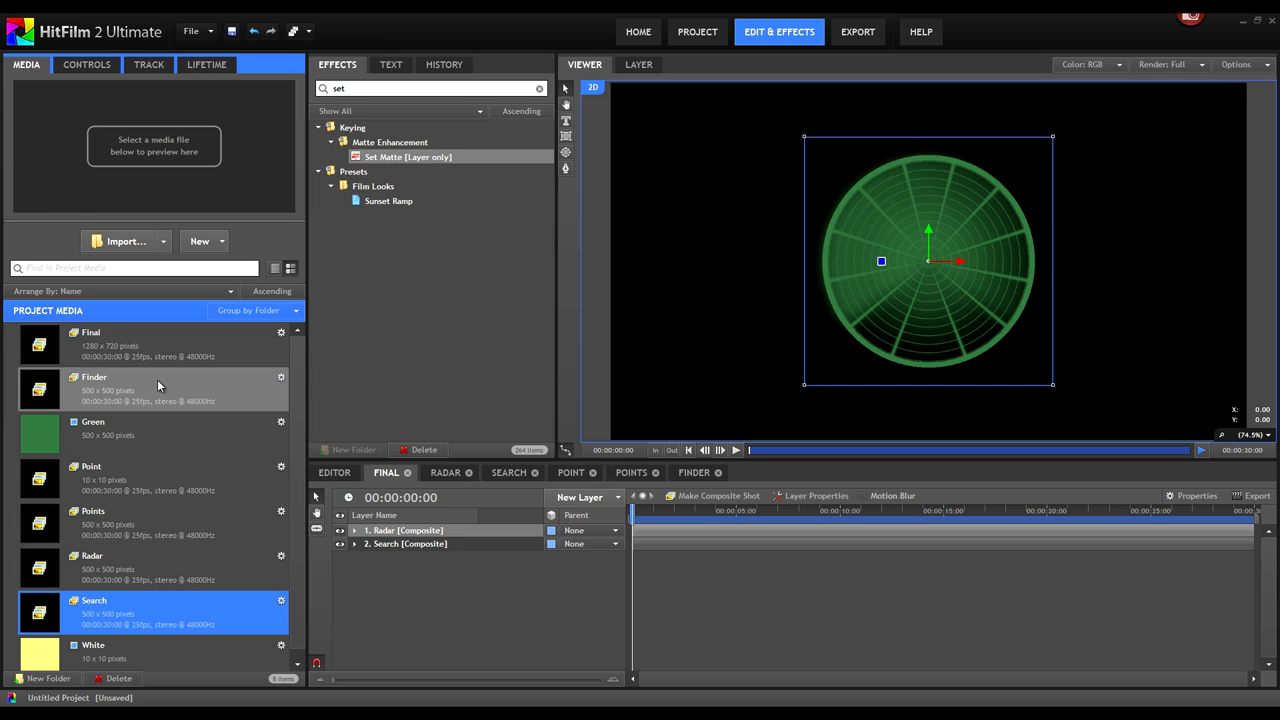
drag(157, 380, 407, 533)
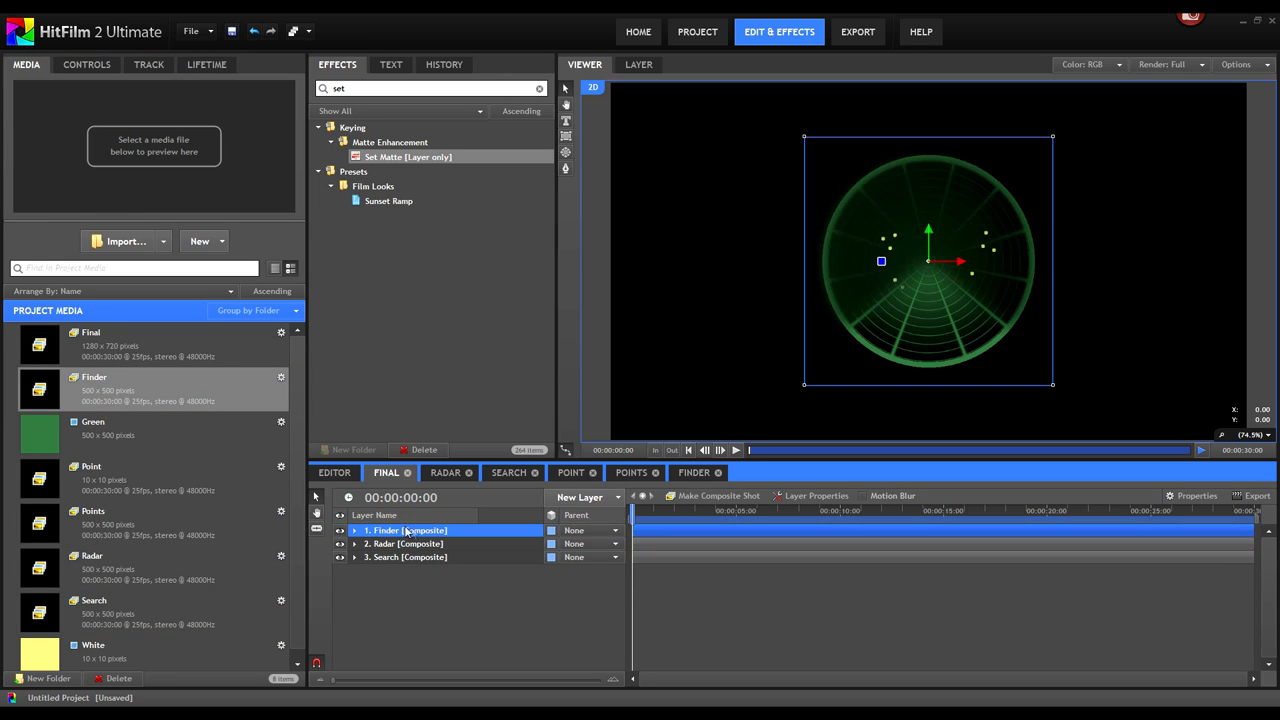
click(72, 64)
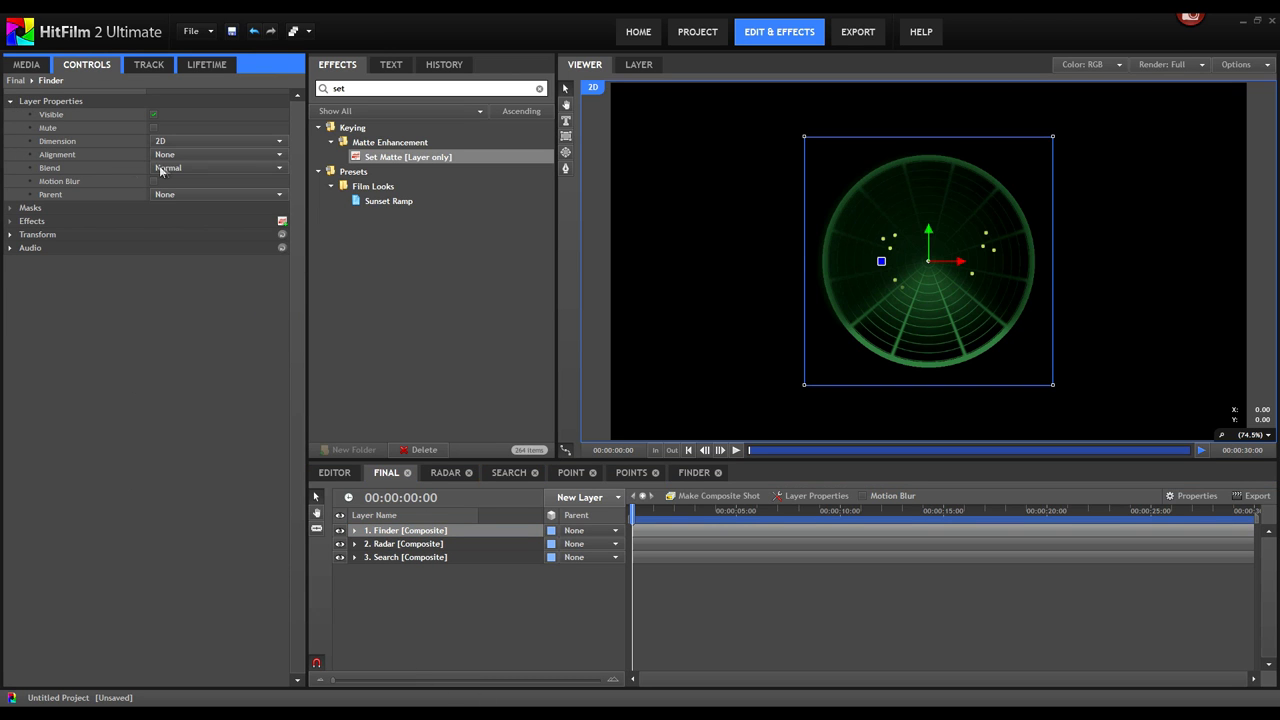
click(161, 170)
click(180, 194)
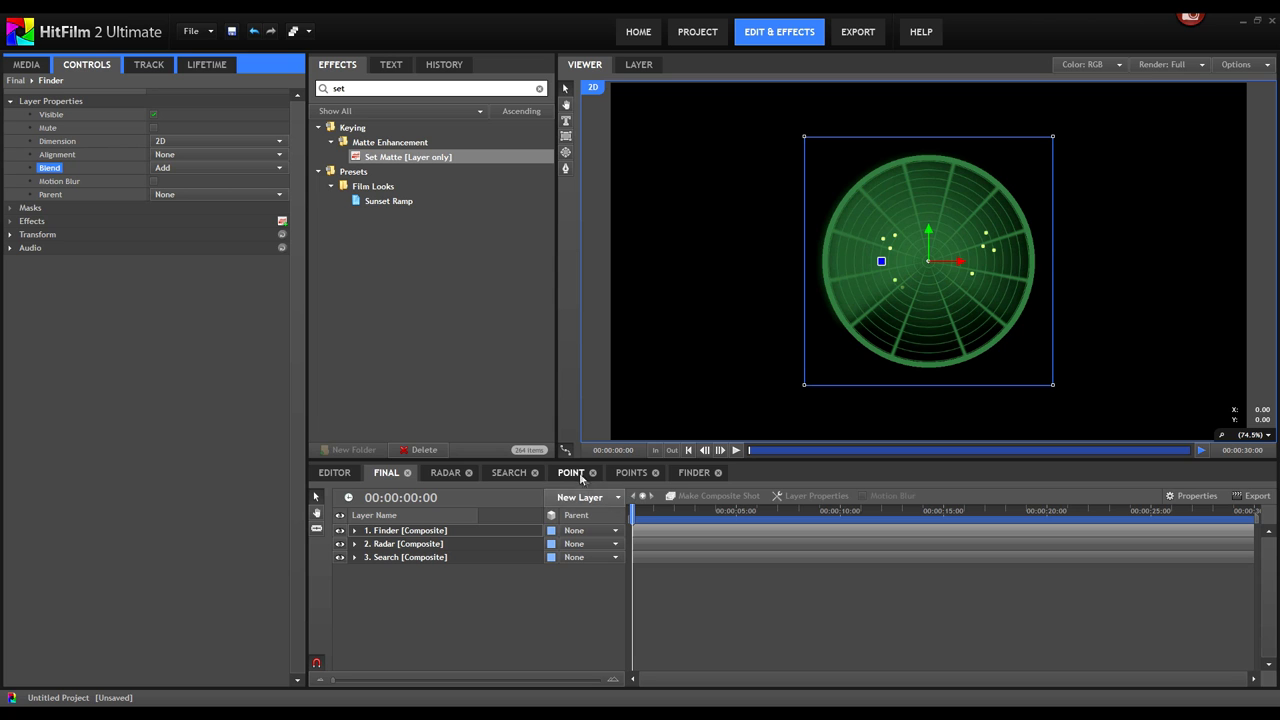
mouse_move(632, 512)
mouse_down()
mouse_move(802, 512)
mouse_move(632, 512)
mouse_up()
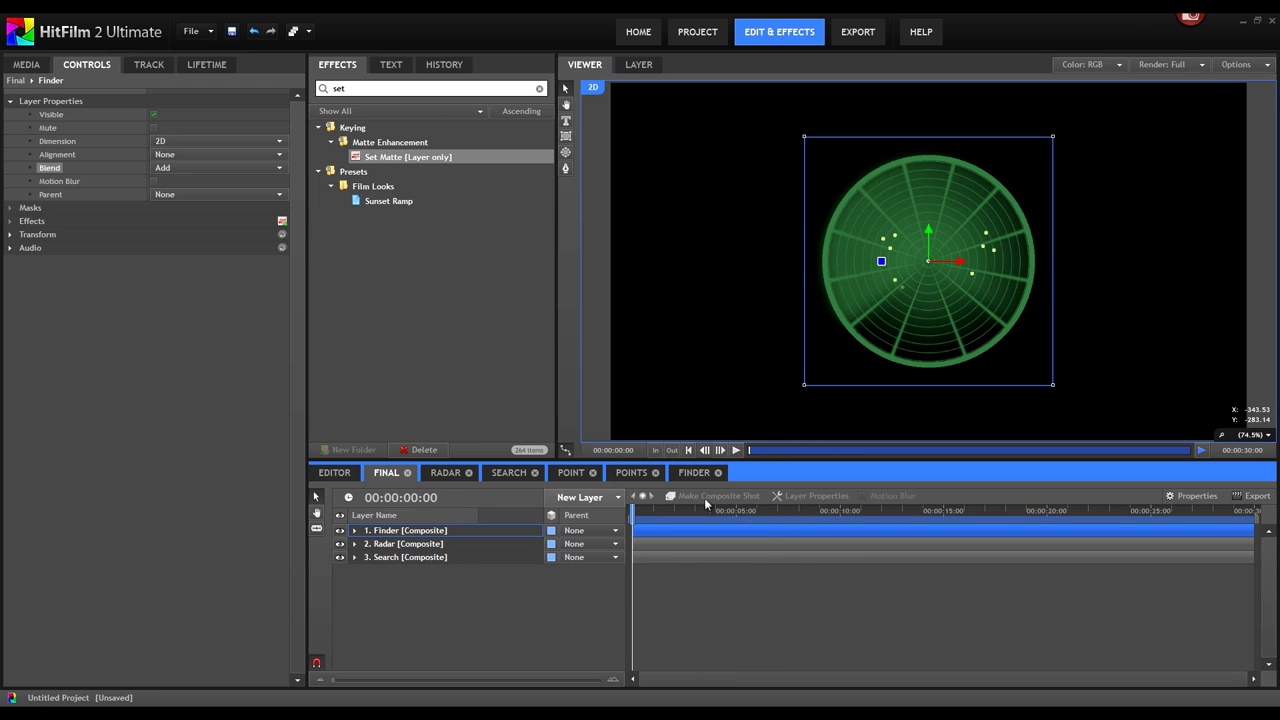
click(694, 472)
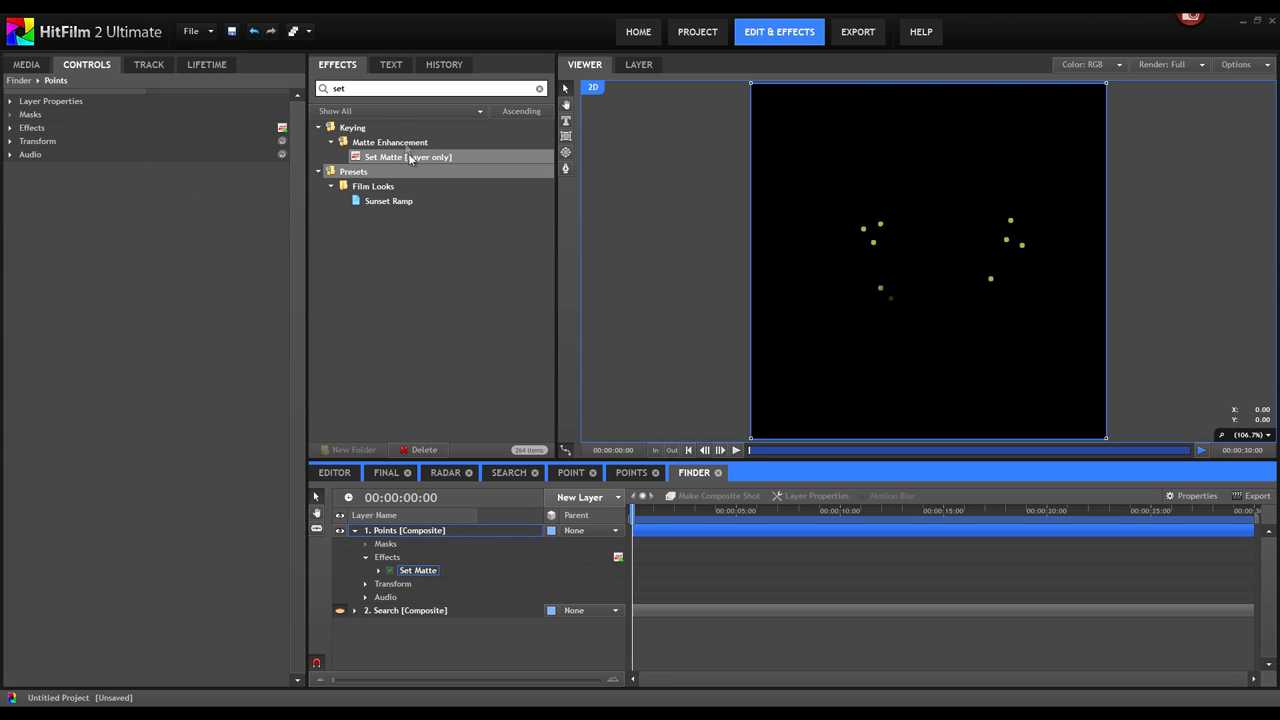
Add a new grade layer in Finder and apply Auto Light Flares to it
click(580, 497)
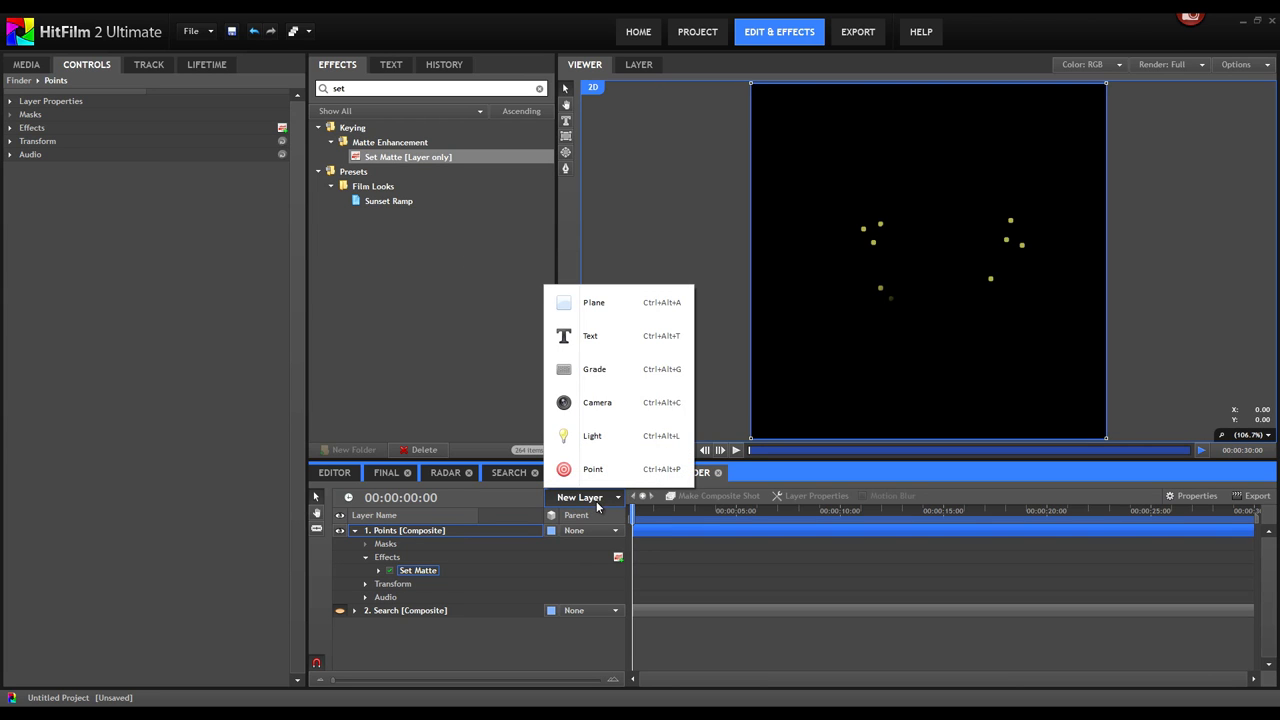
click(618, 370)
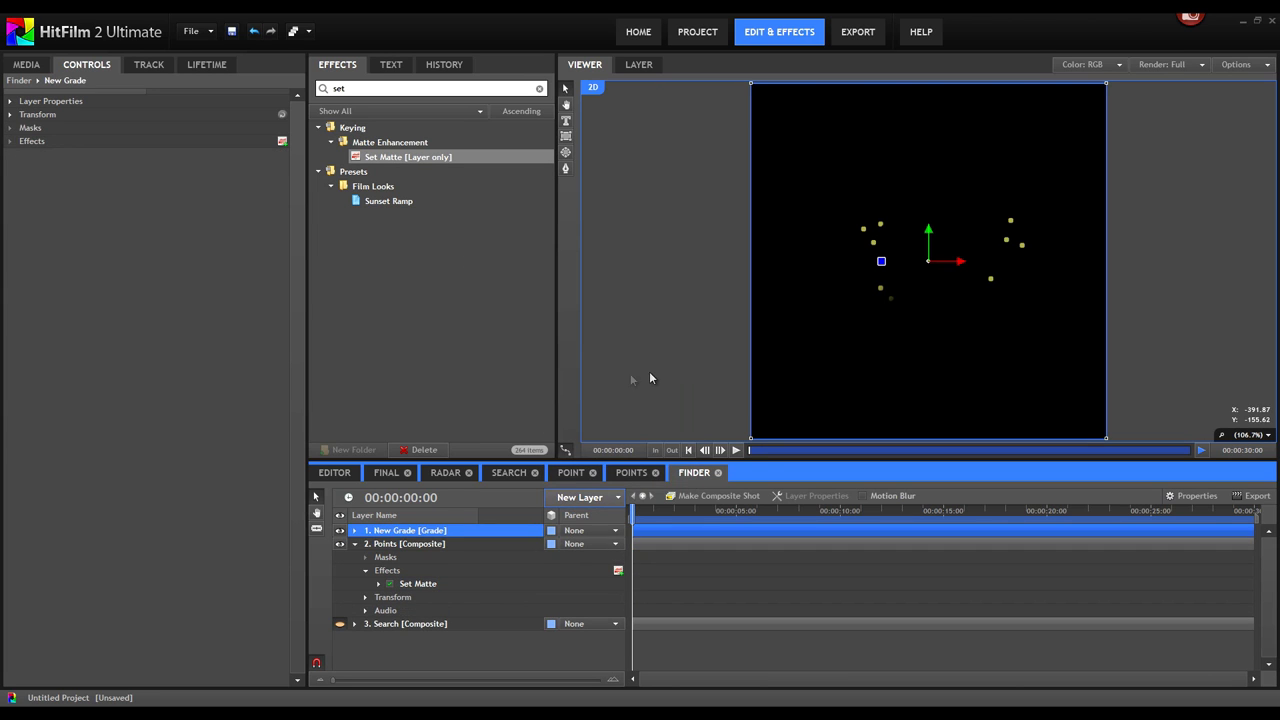
click(412, 90)
text(auto)
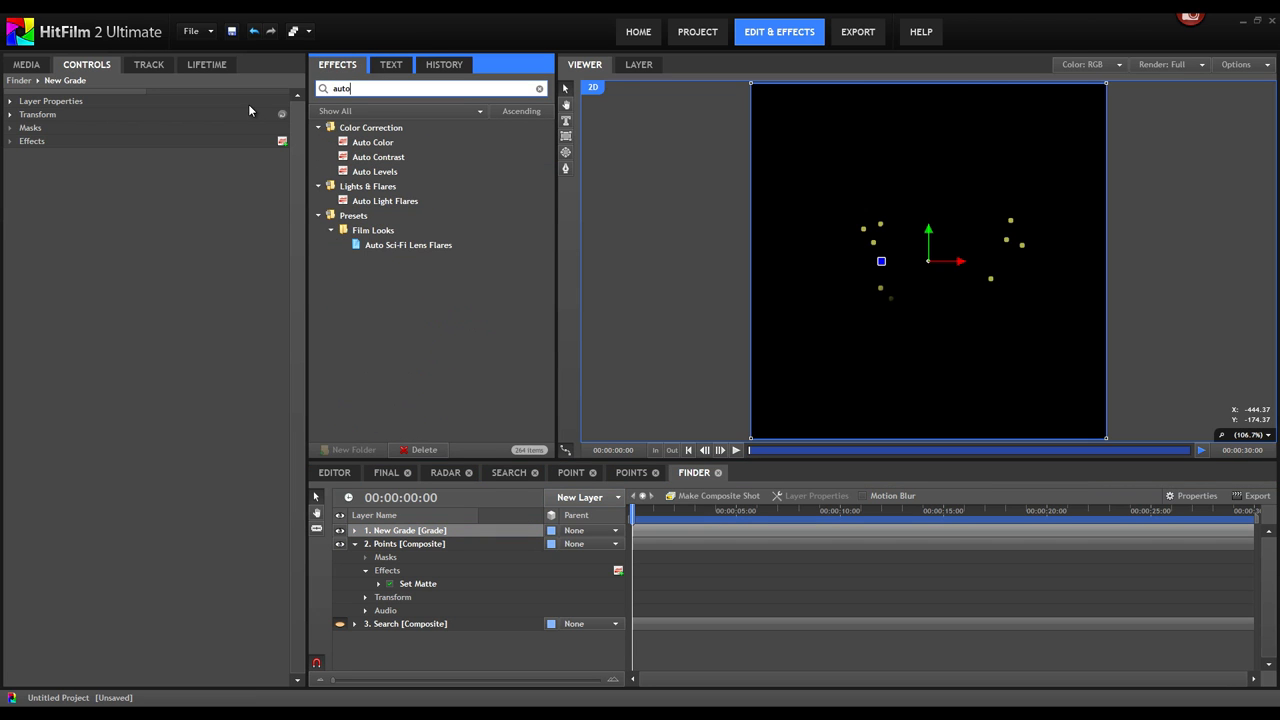
drag(410, 202, 410, 534)
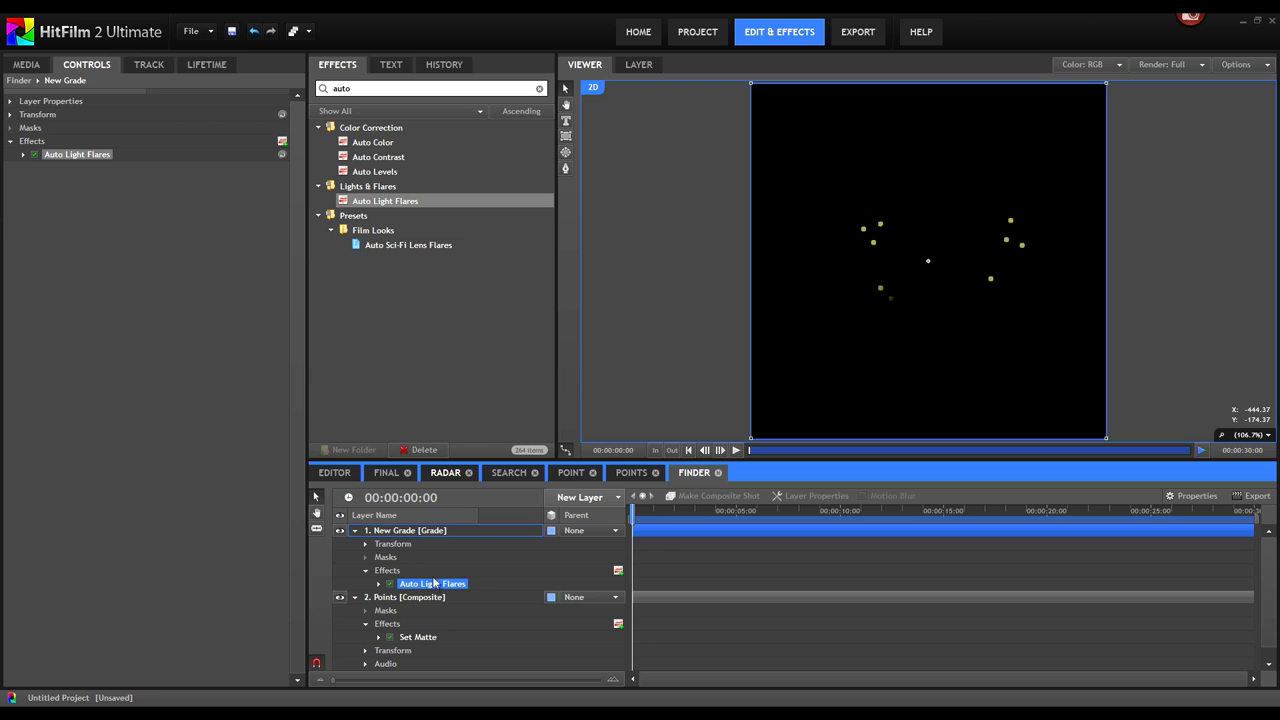
Set the flare type to Laser dot, maximum flares to 99, and lower the hotspot threshold
double_click(434, 583)
click(185, 168)
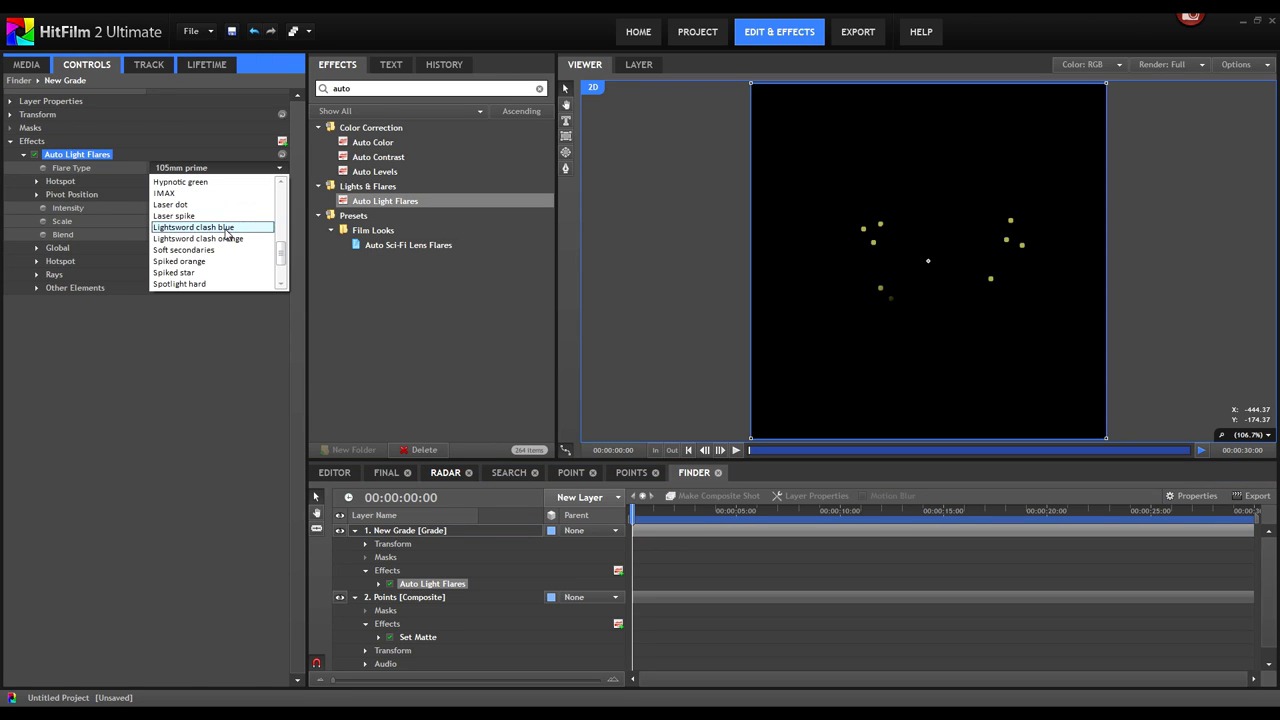
scroll(260, 240, down, 1)
scroll(280, 258, up, 1)
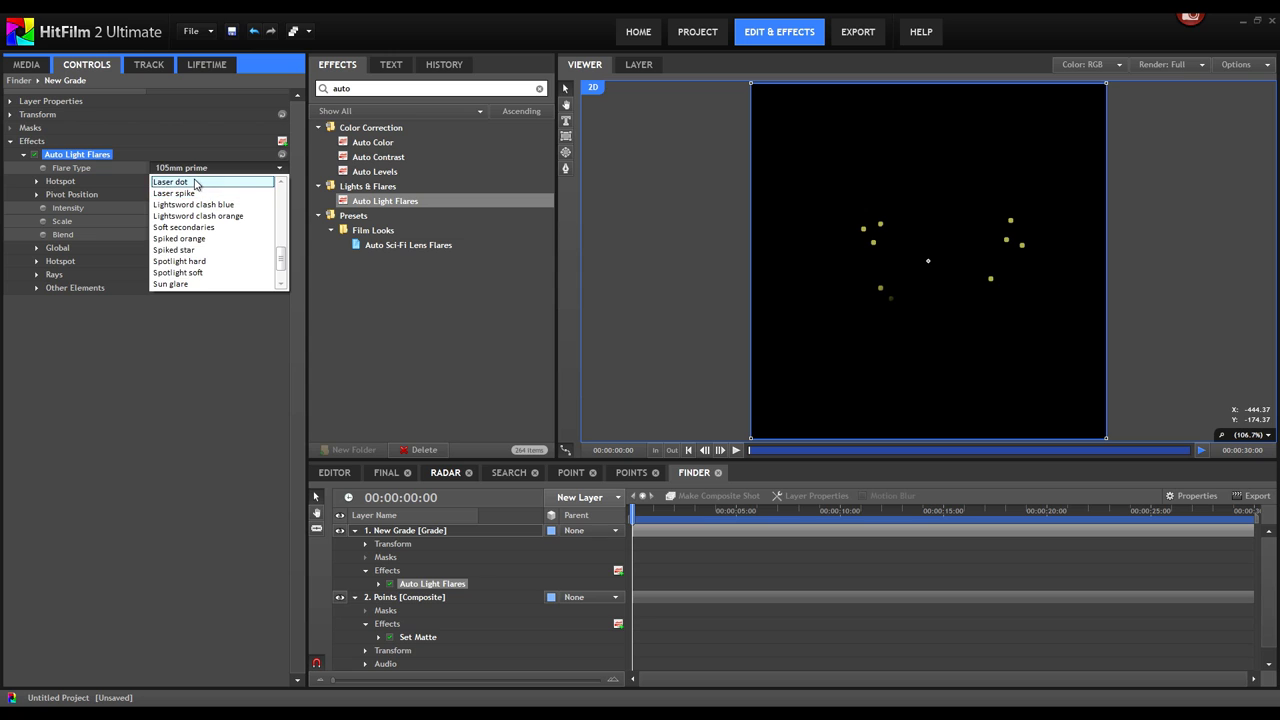
click(197, 183)
click(35, 181)
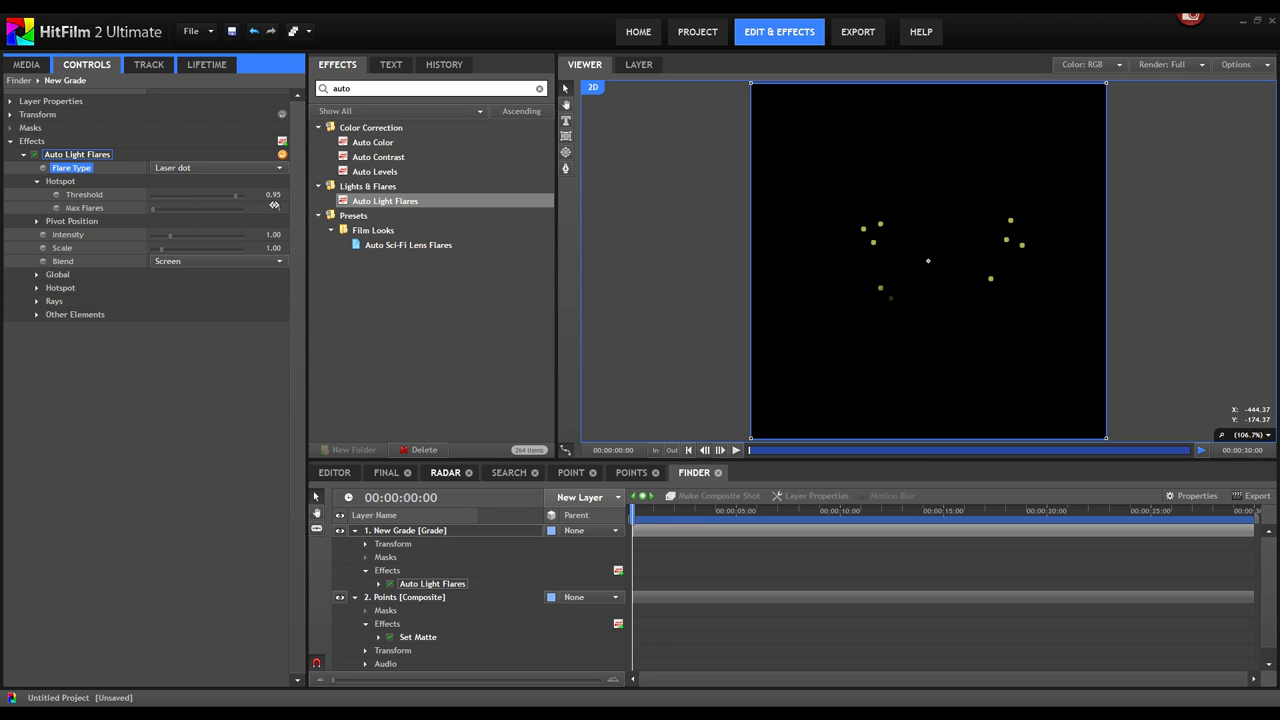
text(99)
key(Return)
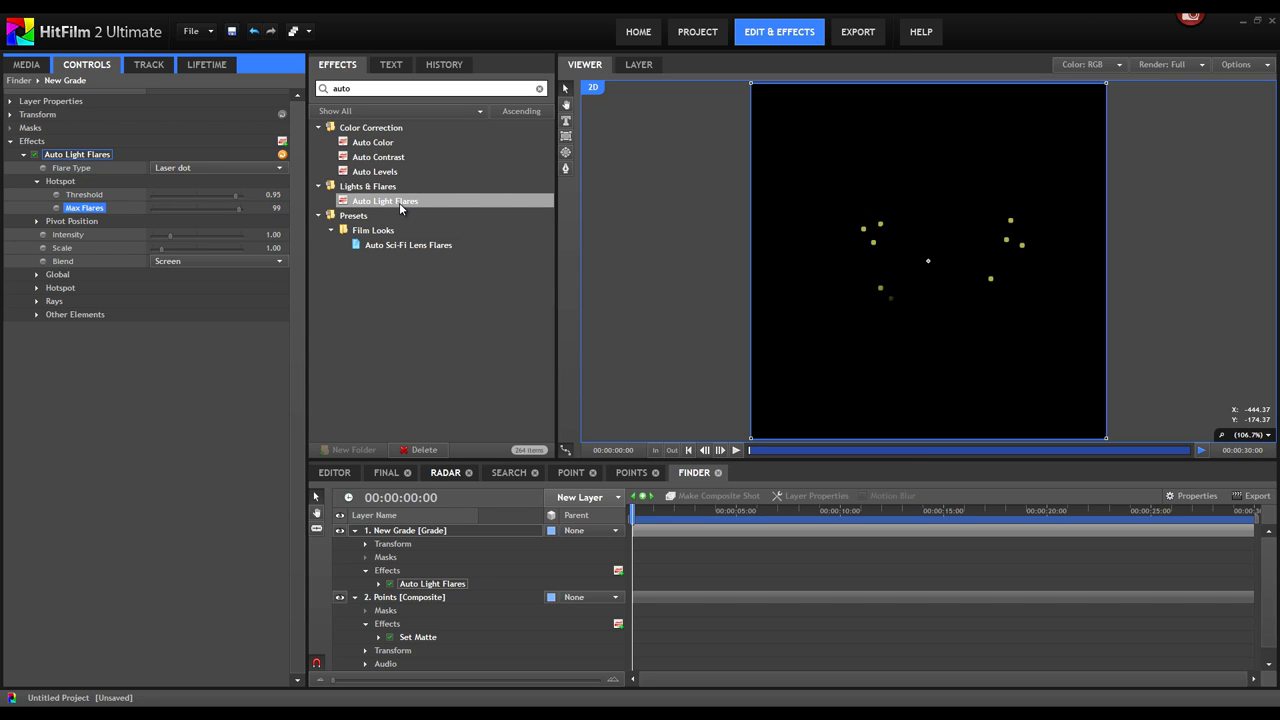
drag(270, 194, 230, 200)
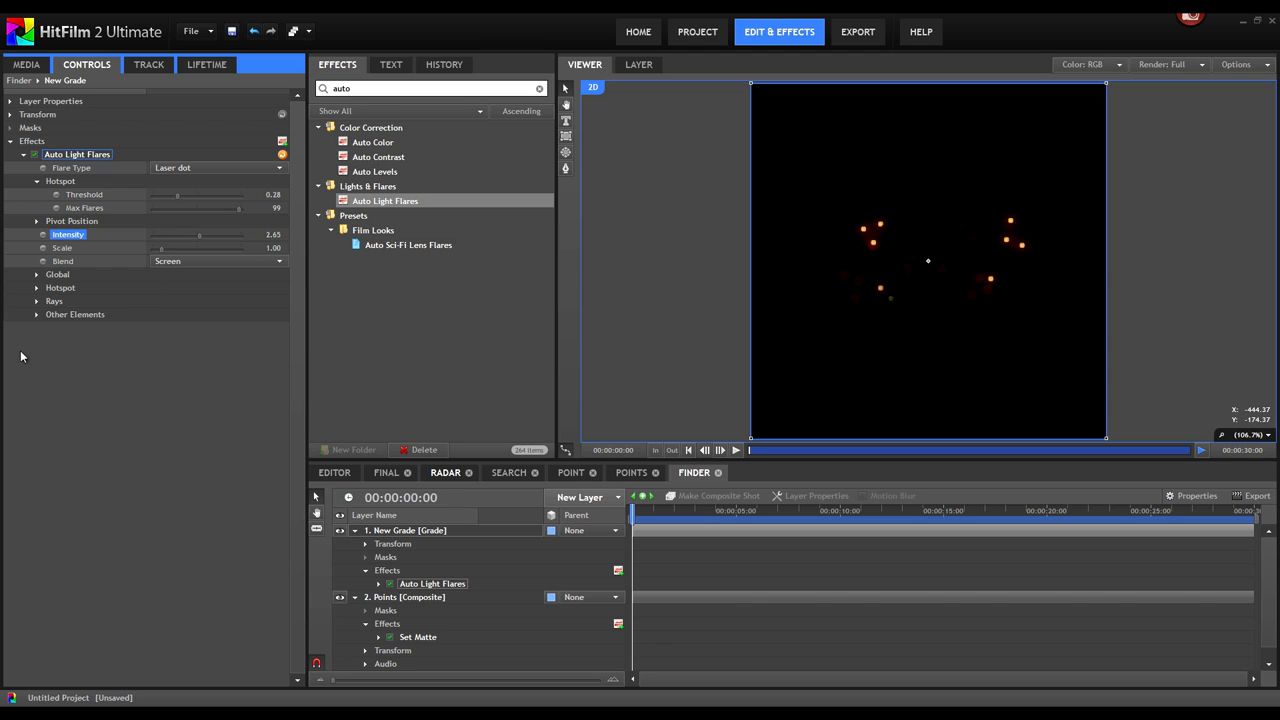
Review the rays and global colour settings and slightly lower the flare intensity
click(37, 301)
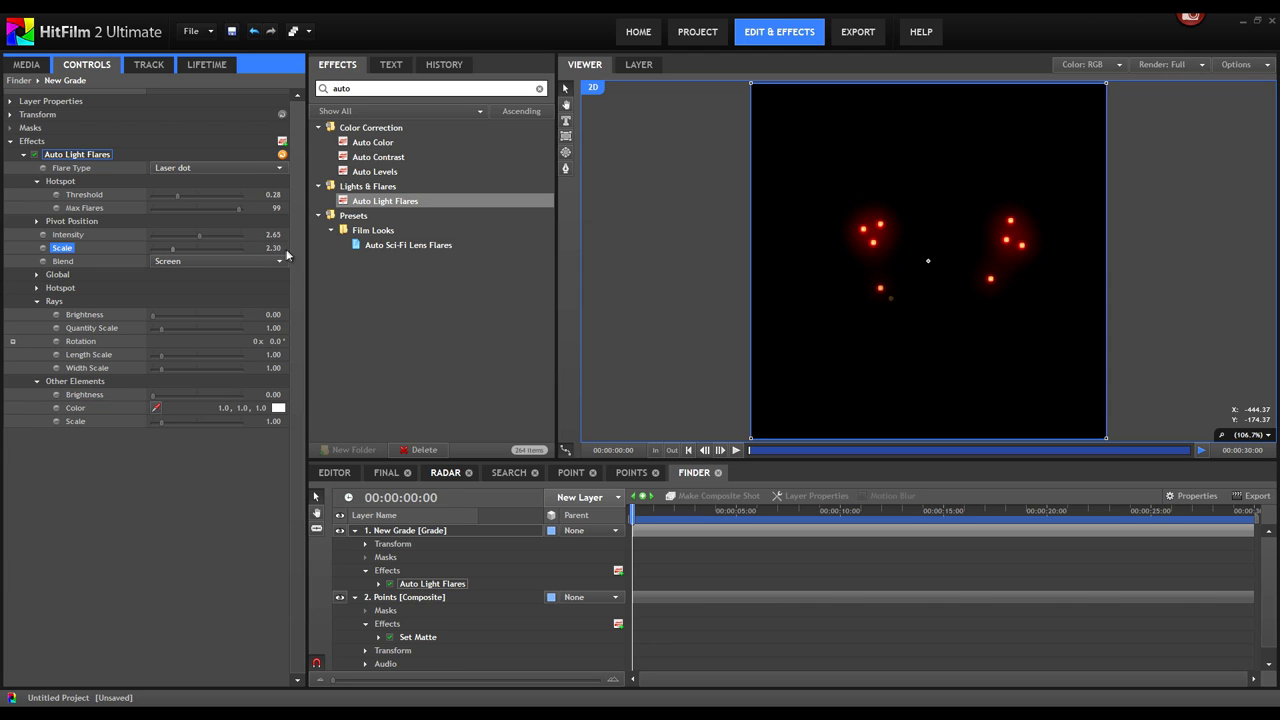
click(37, 275)
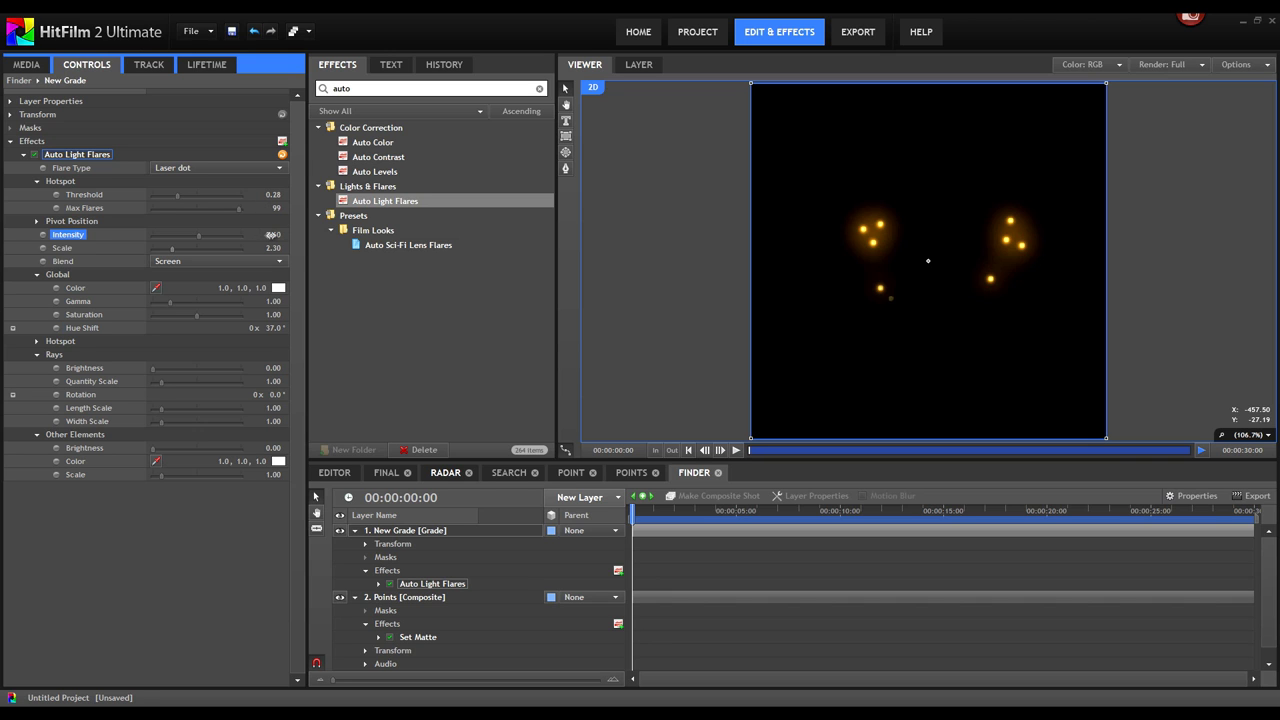
drag(270, 234, 260, 234)
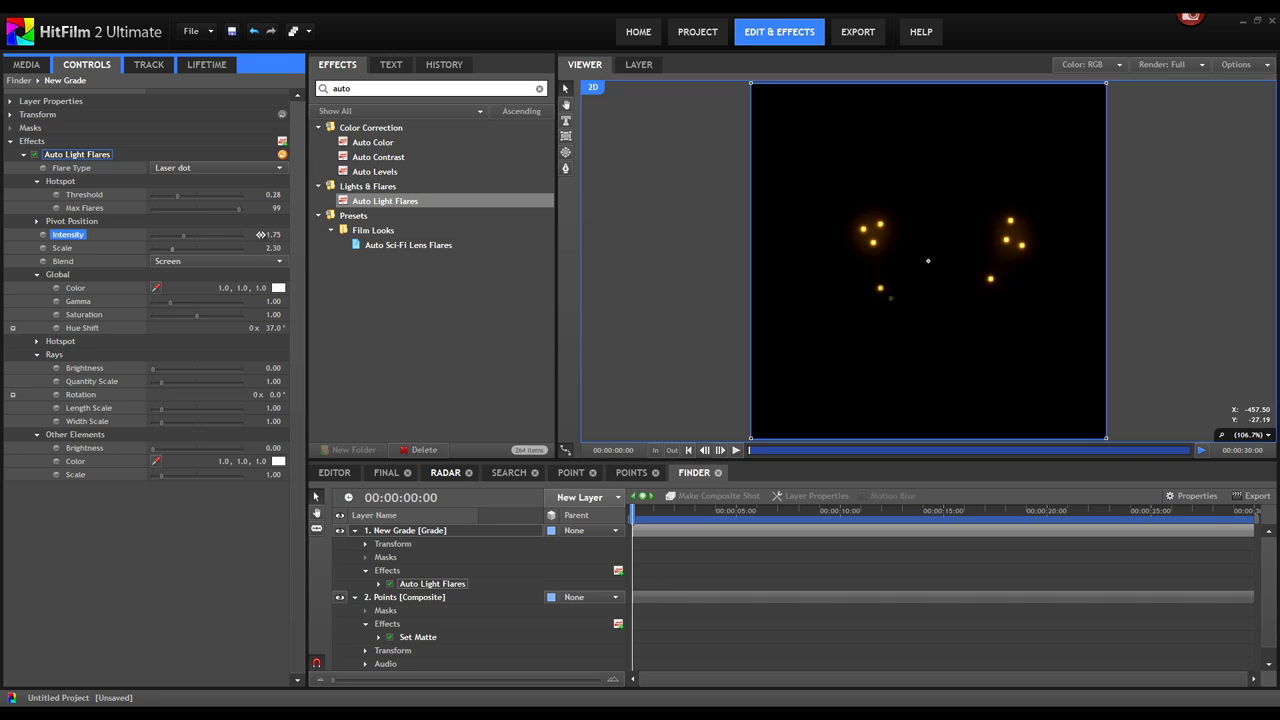
click(385, 474)
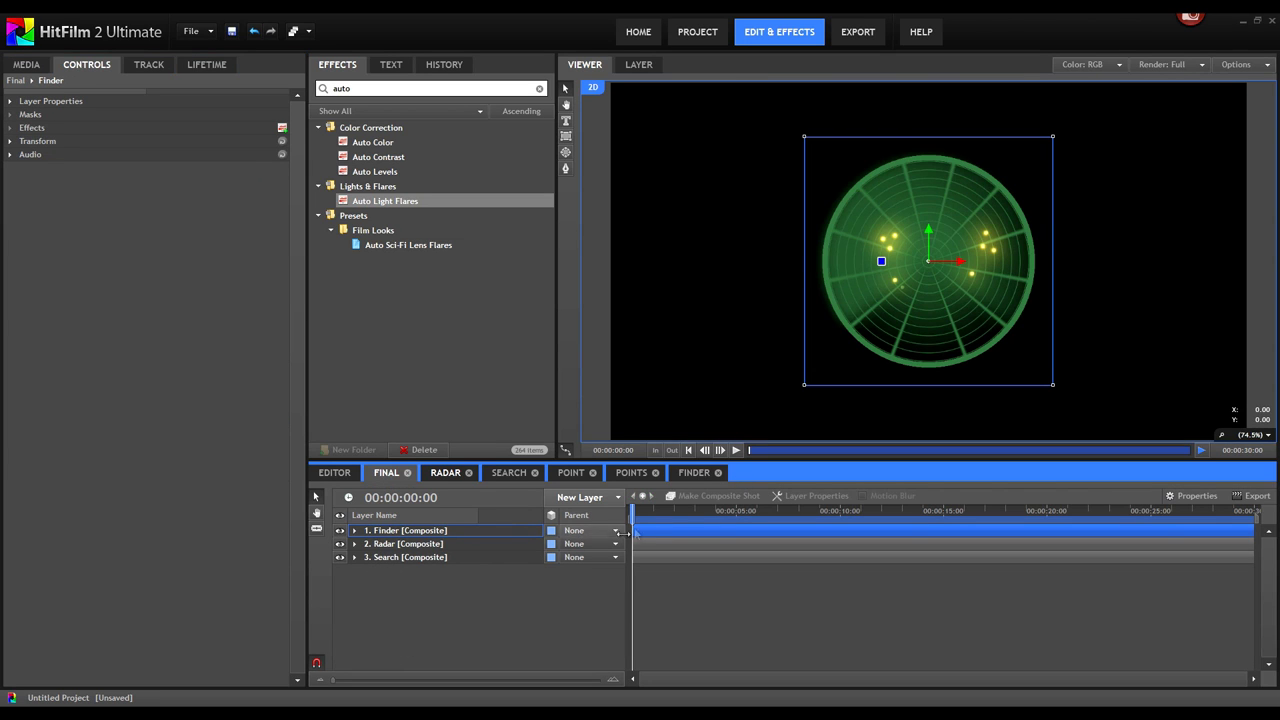
Scrub the Final timeline to watch the sweep reveal the glowing yellow blips
drag(637, 511, 984, 511)
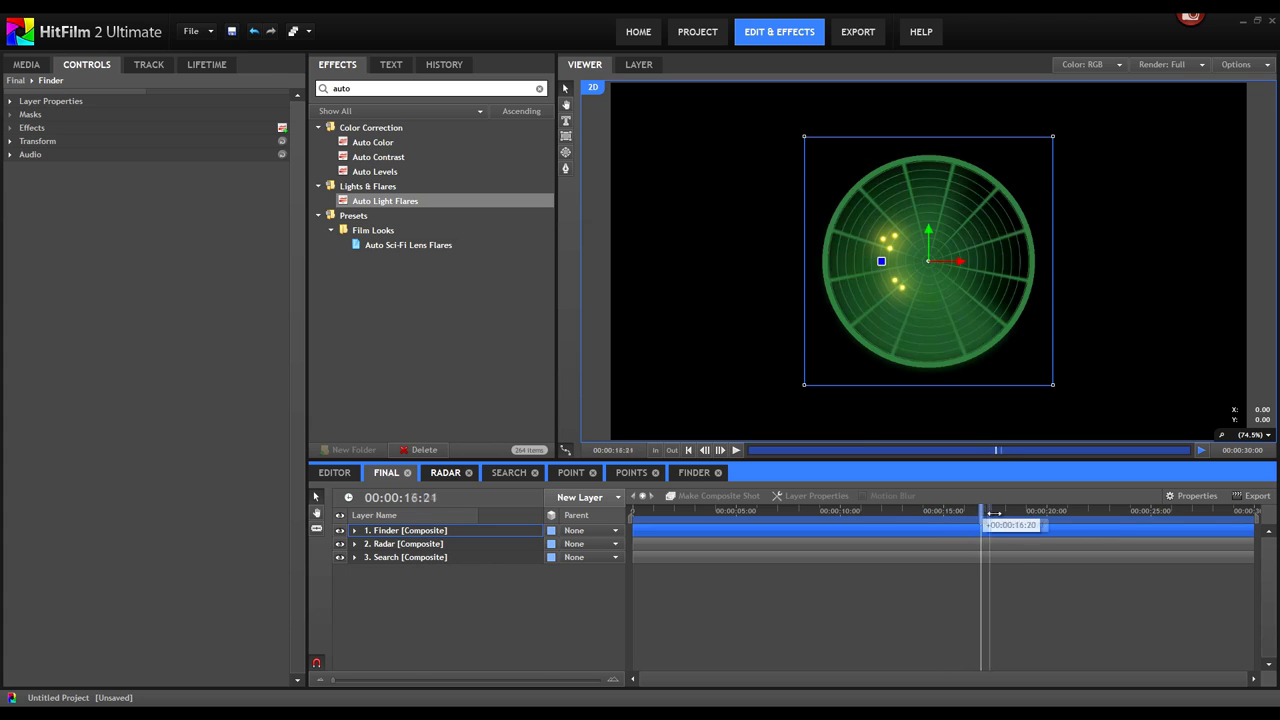